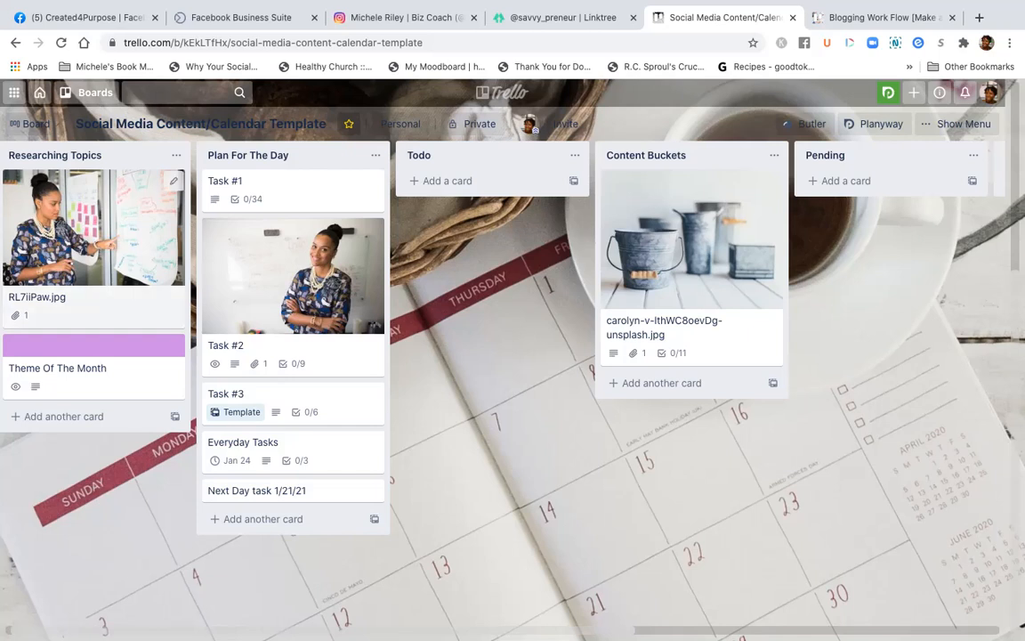
Add the comment "Jan: Clean eating" to the Theme Of The Month card in the Researching Topics list
left_click(89, 360)
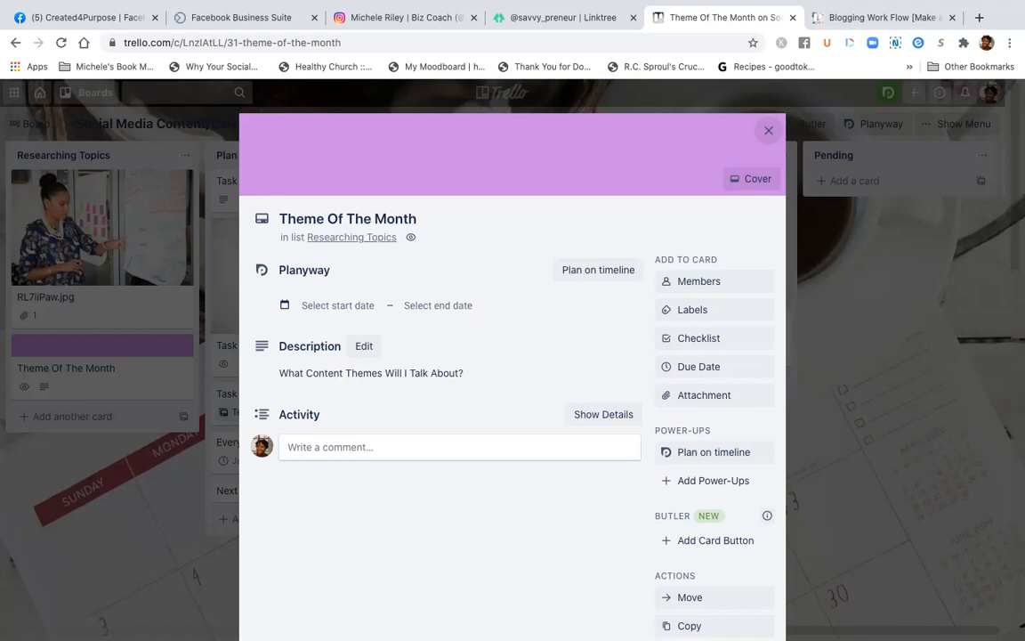
left_click(373, 447)
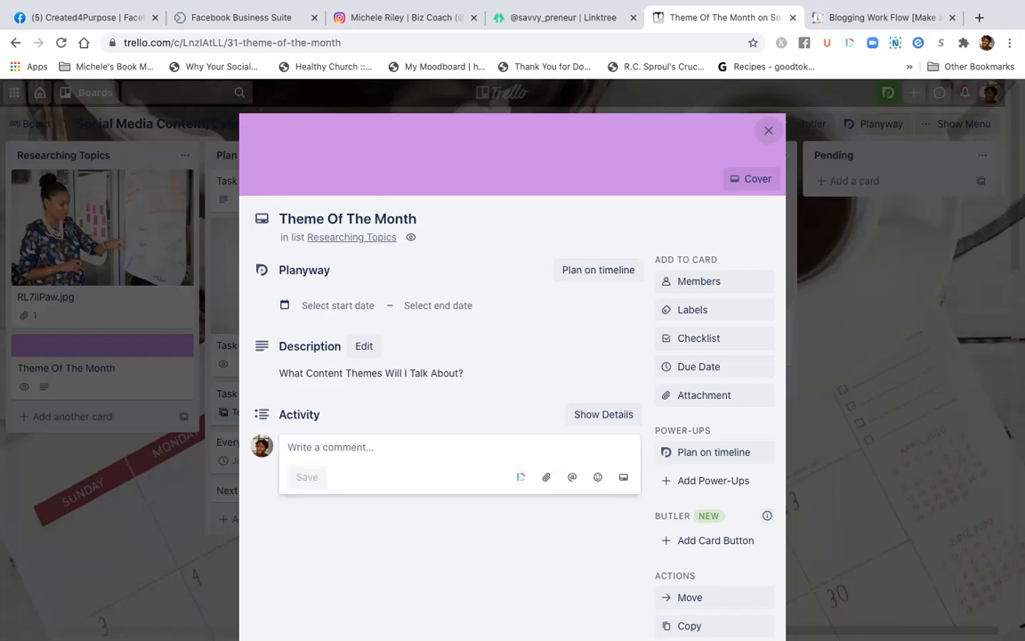
type("Jan")
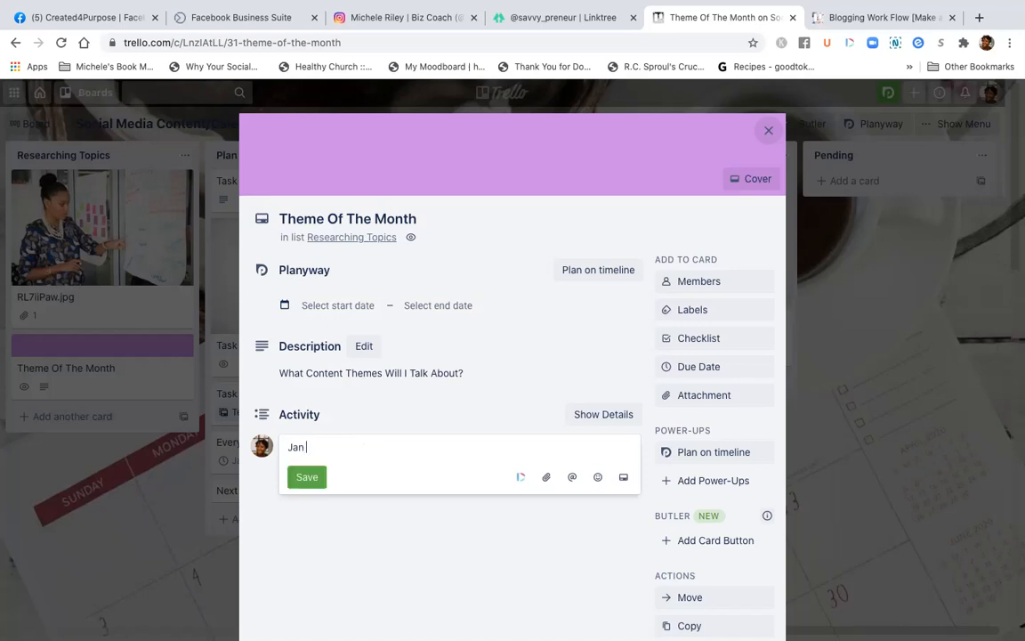
type(": Clean eating")
left_click(306, 477)
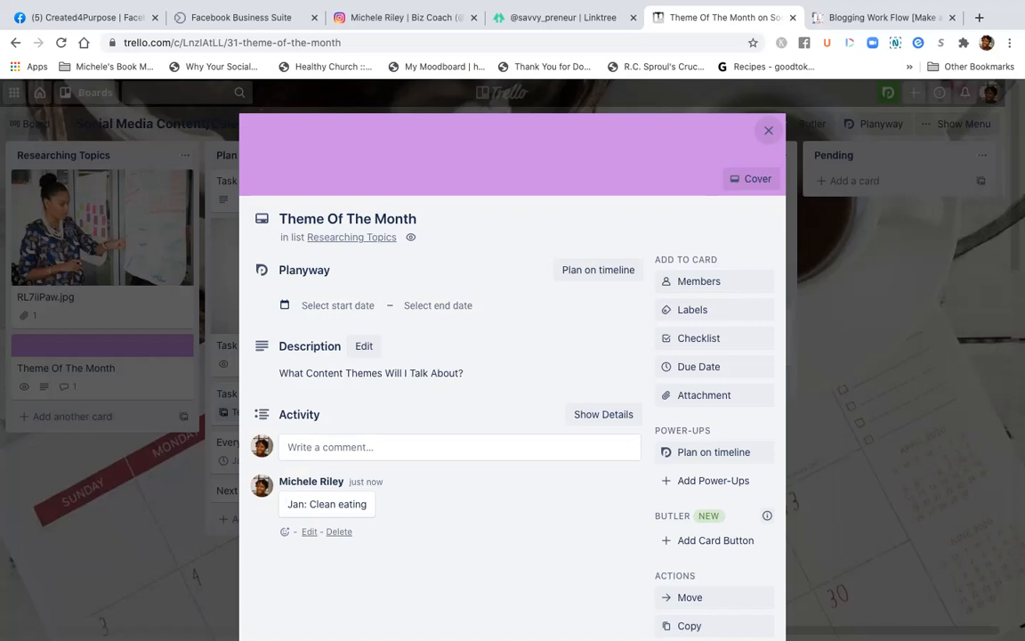
Add a second comment, "feb: no cards diet", to the Theme Of The Month card and close the card
left_click(331, 448)
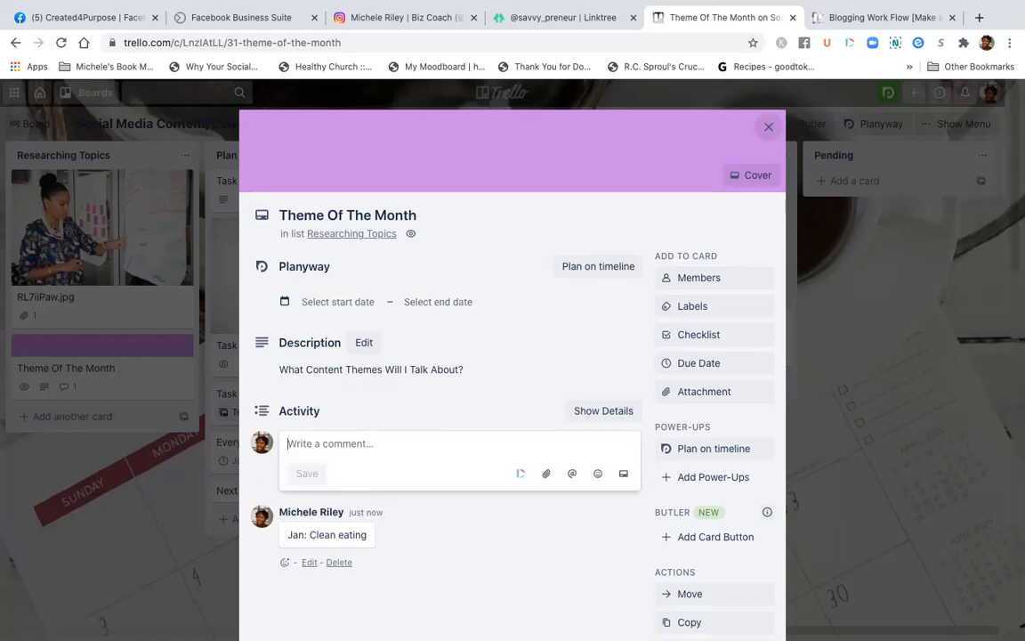
type("feb")
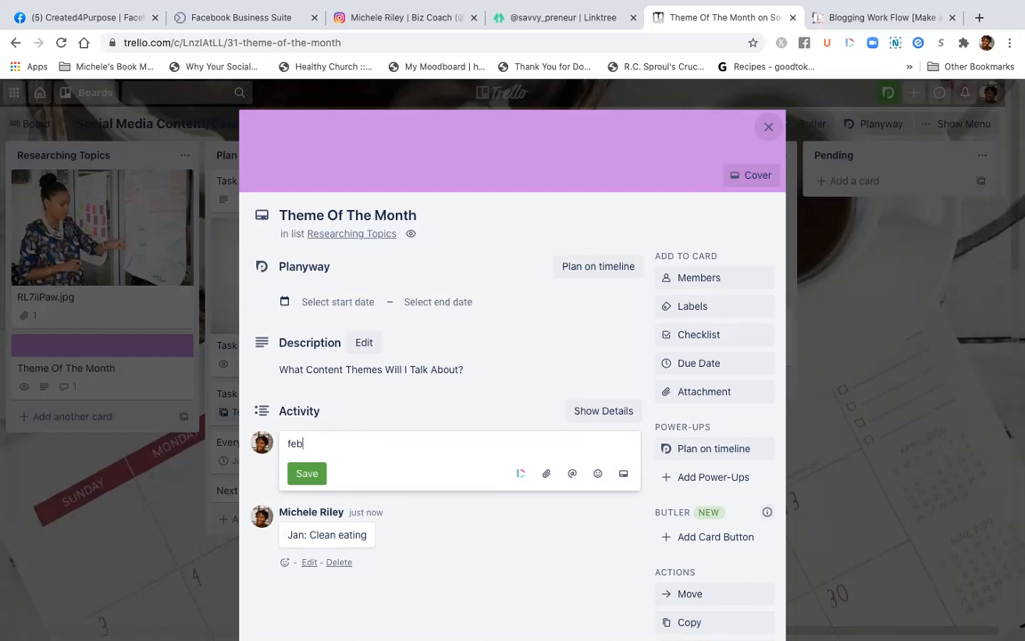
type(": no cards diet")
key("Return")
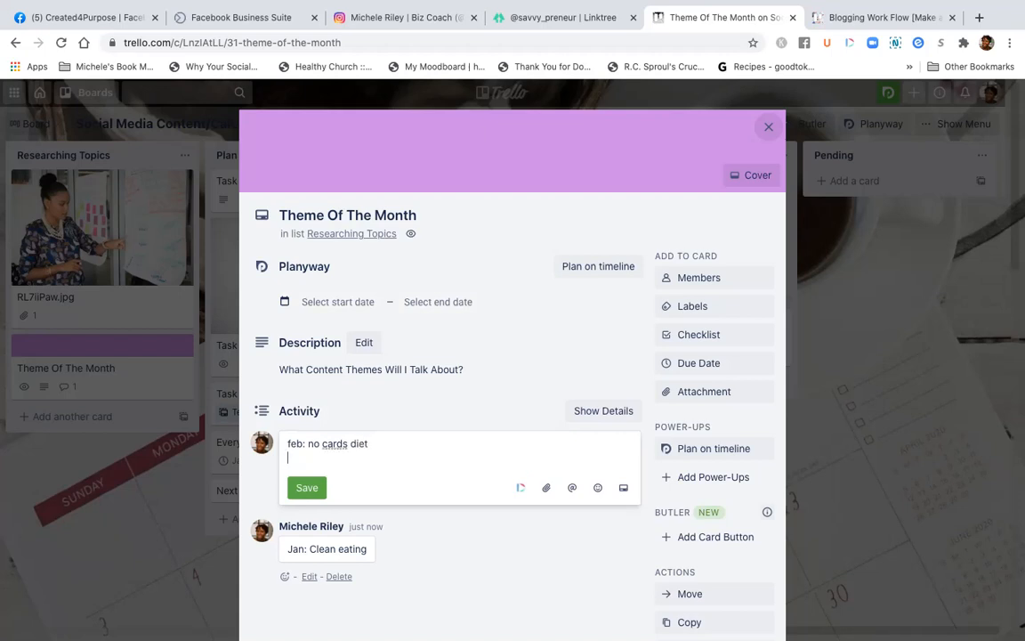
key("super+Return")
scroll(513, 355, "down", 3)
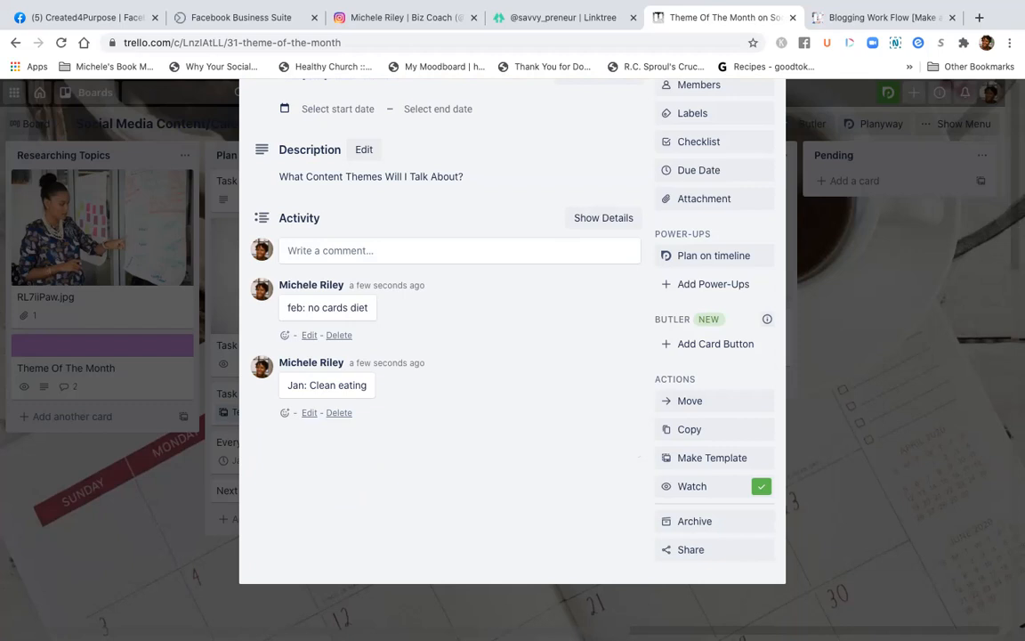
scroll(512, 356, "up", 5)
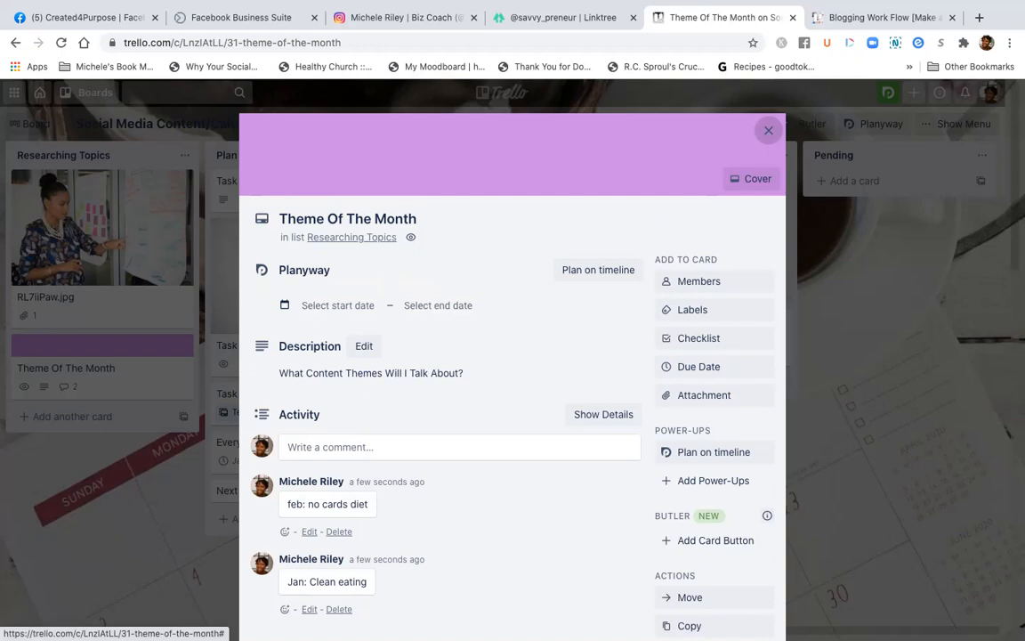
left_click(768, 131)
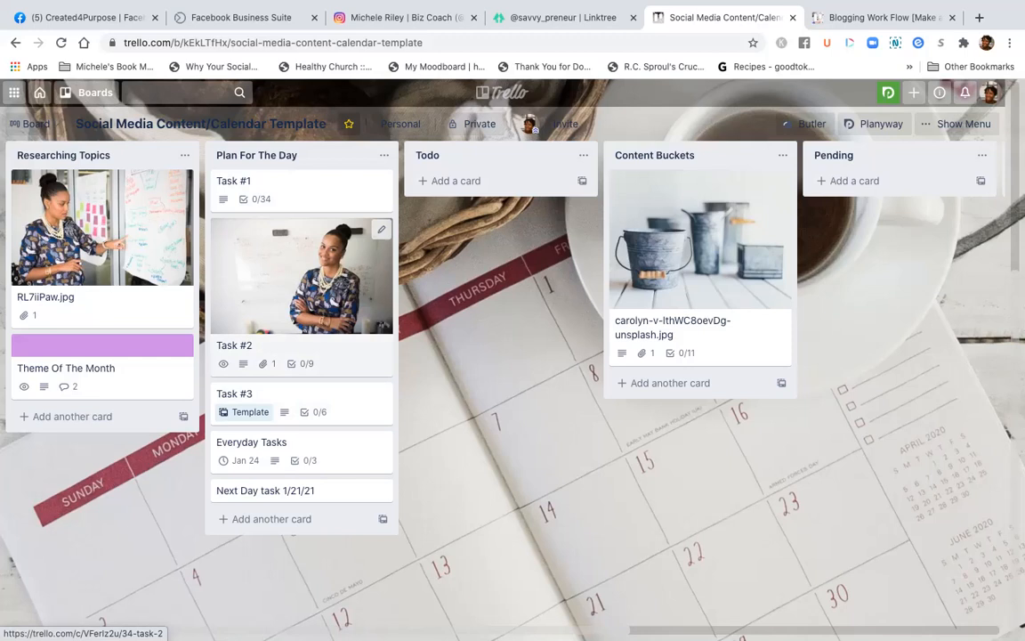
Open the Task #1 card in Plan For The Day and review its My Activities, Research and Schedule Social Media Posts checklists
left_click(287, 188)
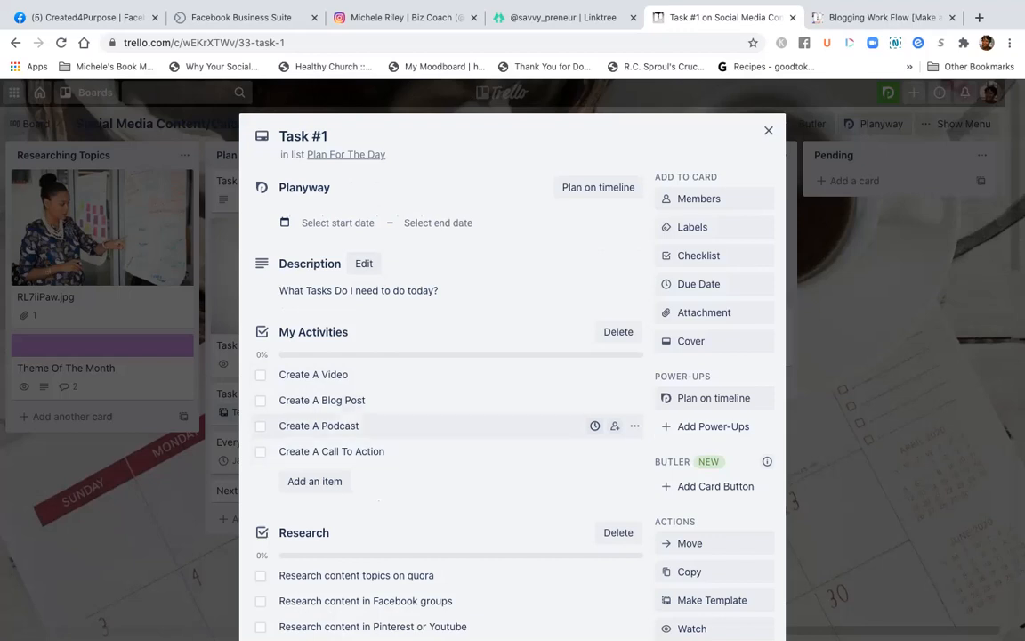
scroll(445, 374, "down", 1)
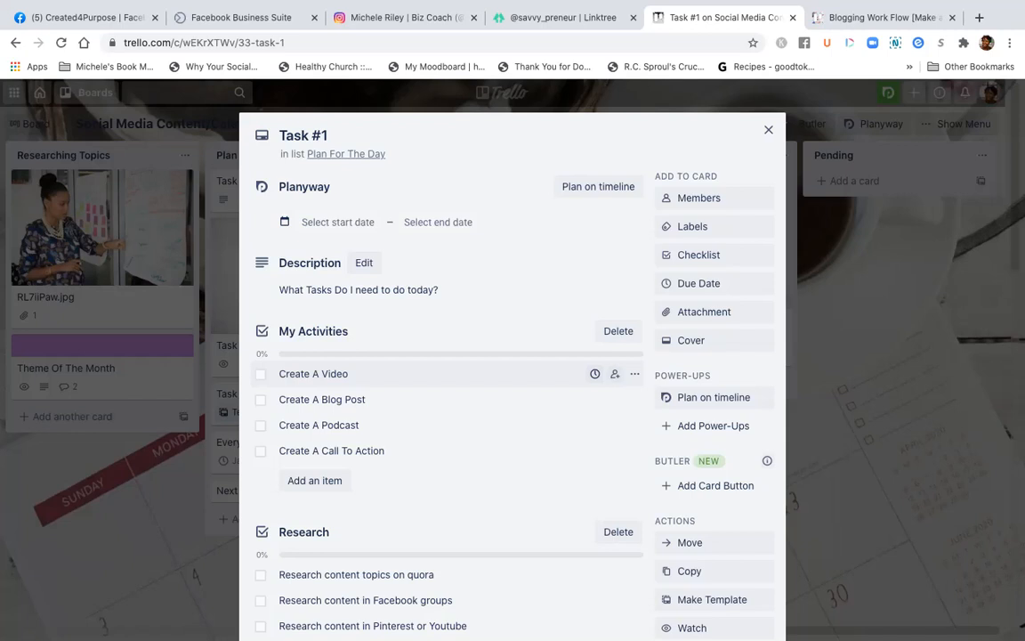
scroll(513, 374, "down", 5)
scroll(513, 374, "up", 2)
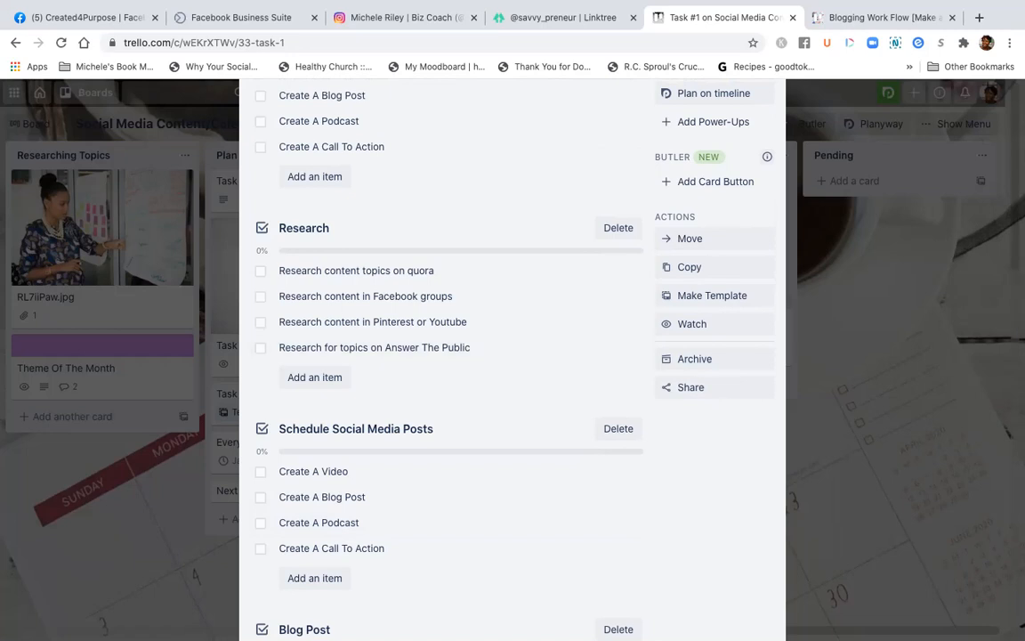
scroll(315, 377, "up", 1)
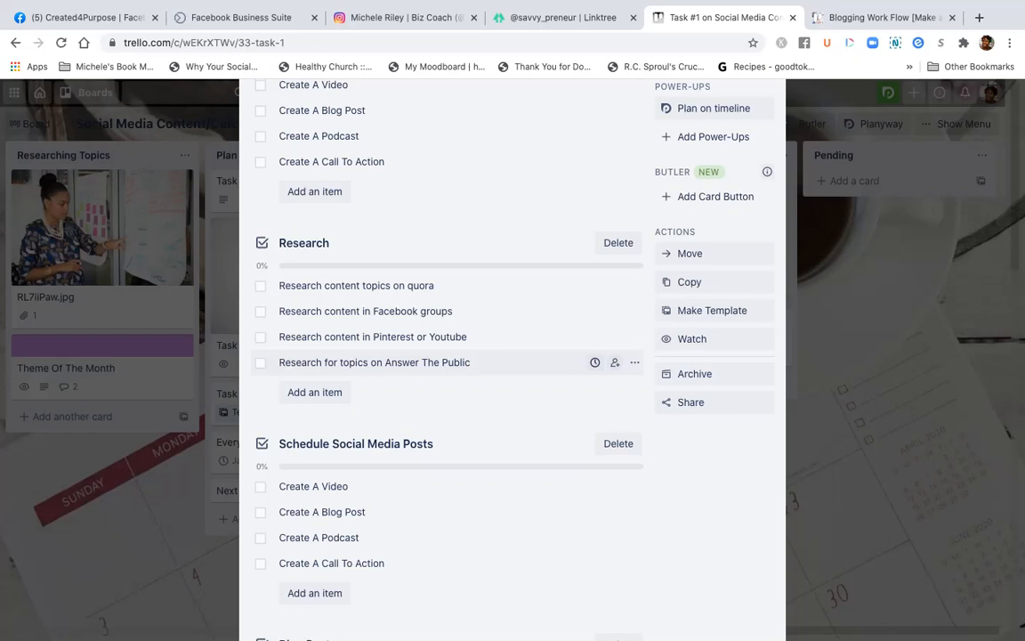
scroll(445, 356, "down", 1)
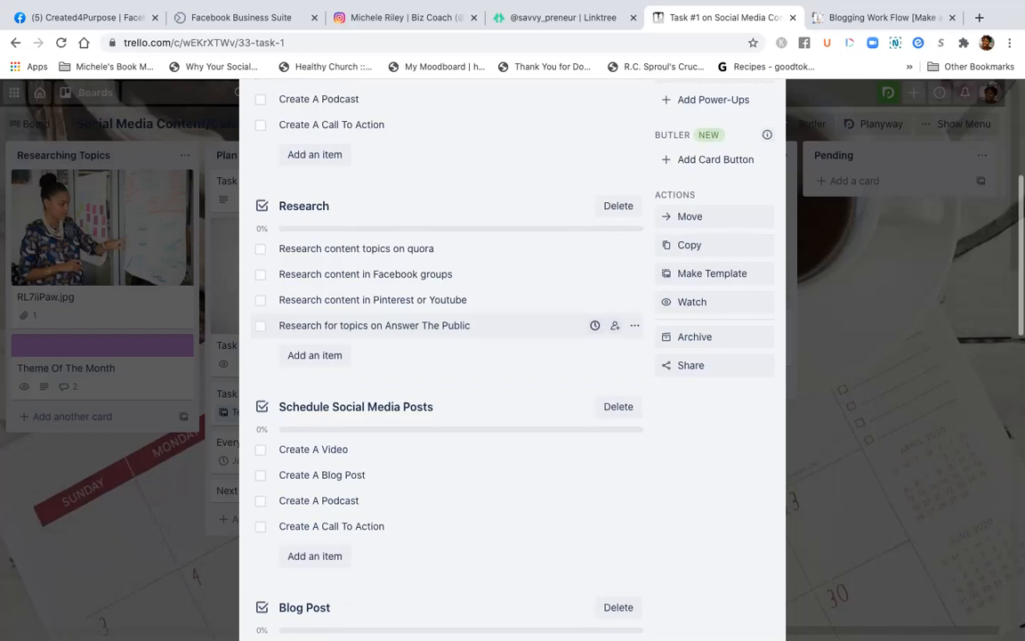
scroll(445, 356, "up", 2)
scroll(445, 356, "down", 3)
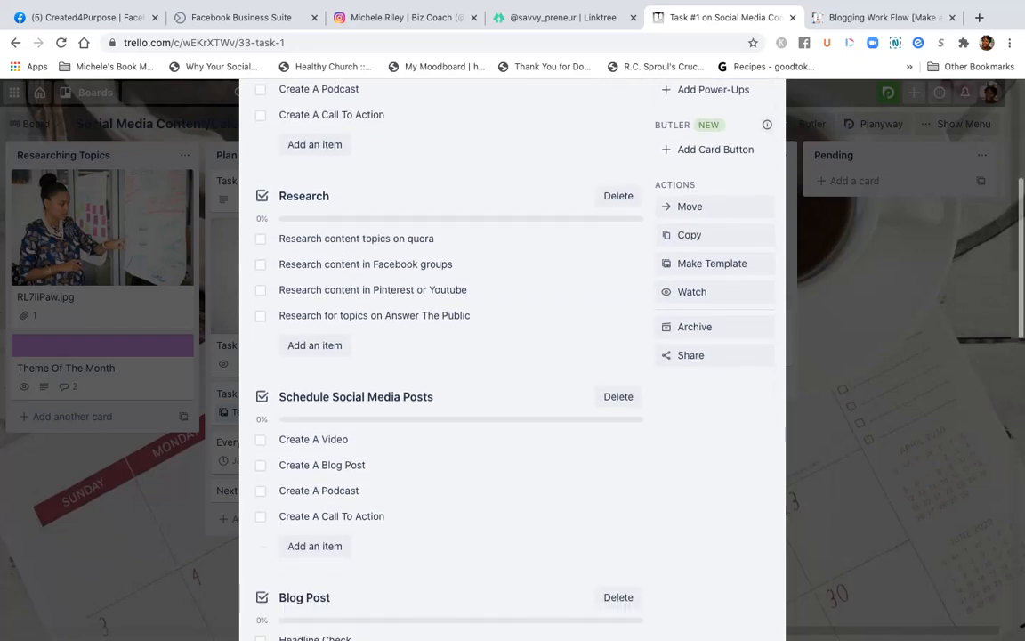
scroll(445, 355, "up", 2)
scroll(445, 356, "up", 1)
scroll(445, 355, "down", 3)
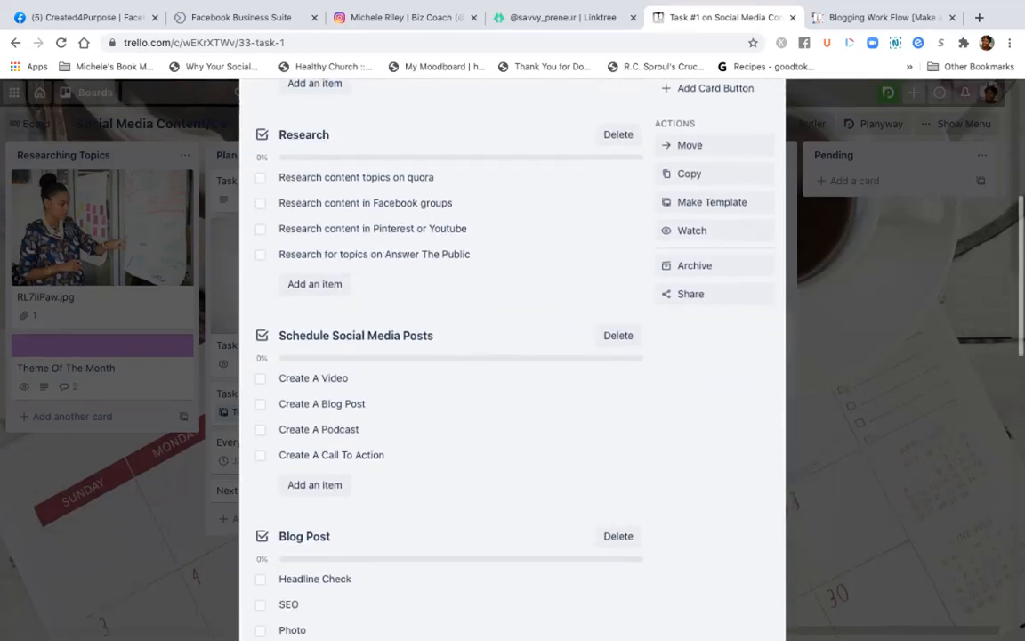
scroll(445, 356, "up", 3)
scroll(444, 356, "up", 2)
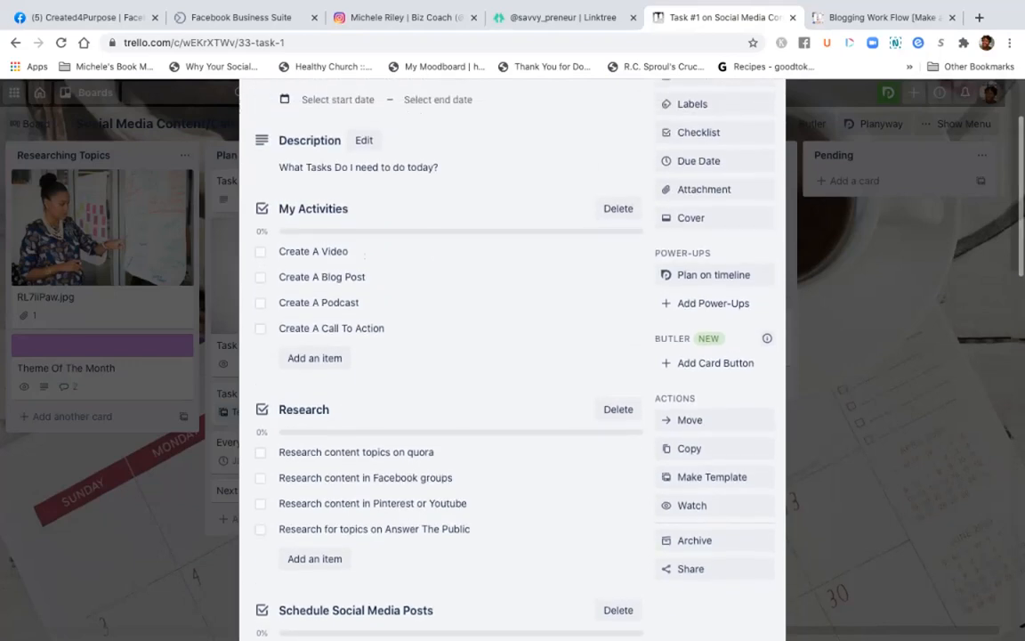
Delete the Schedule Social Media Posts checklist from the Task #1 card
scroll(444, 356, "down", 4)
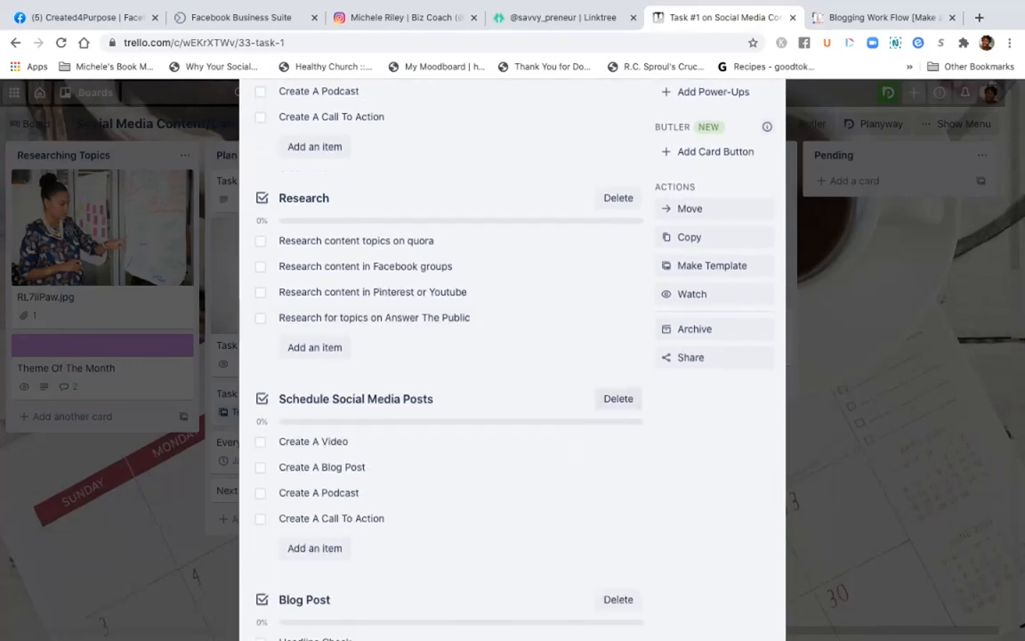
left_click(618, 398)
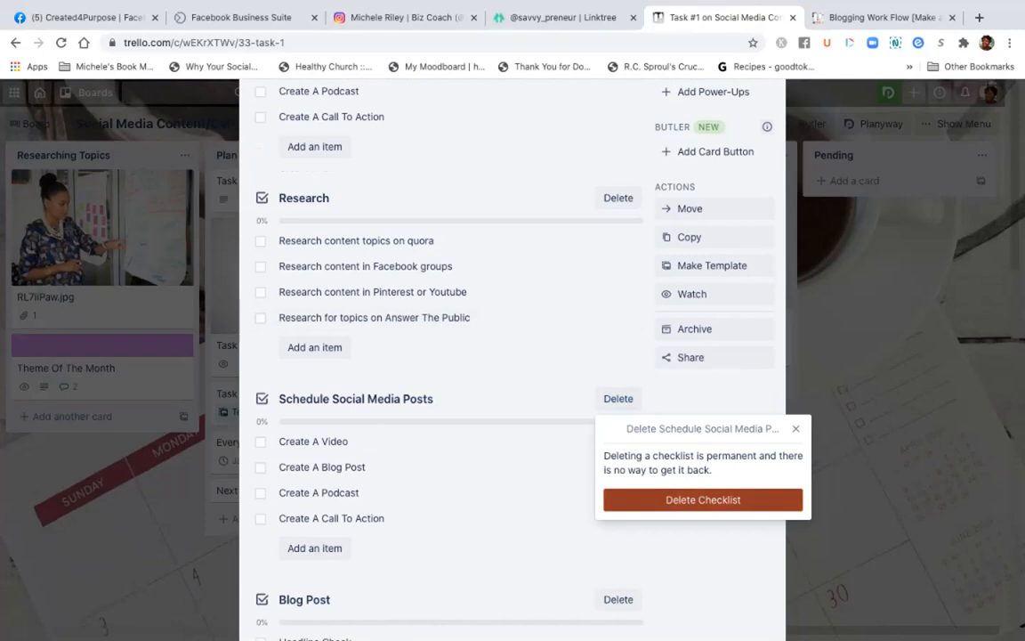
left_click(703, 499)
Mark Create A Video, Create A Blog Post and Create A Podcast as complete in the My Activities checklist
scroll(445, 442, "down", 1)
scroll(445, 442, "up", 3)
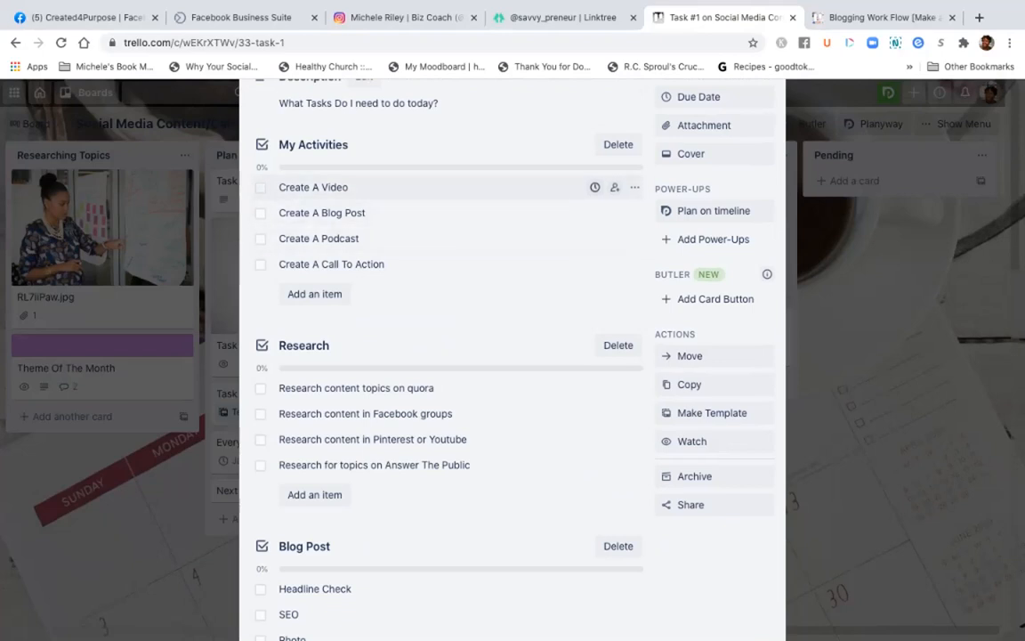
left_click(260, 187)
left_click(260, 213)
left_click(260, 238)
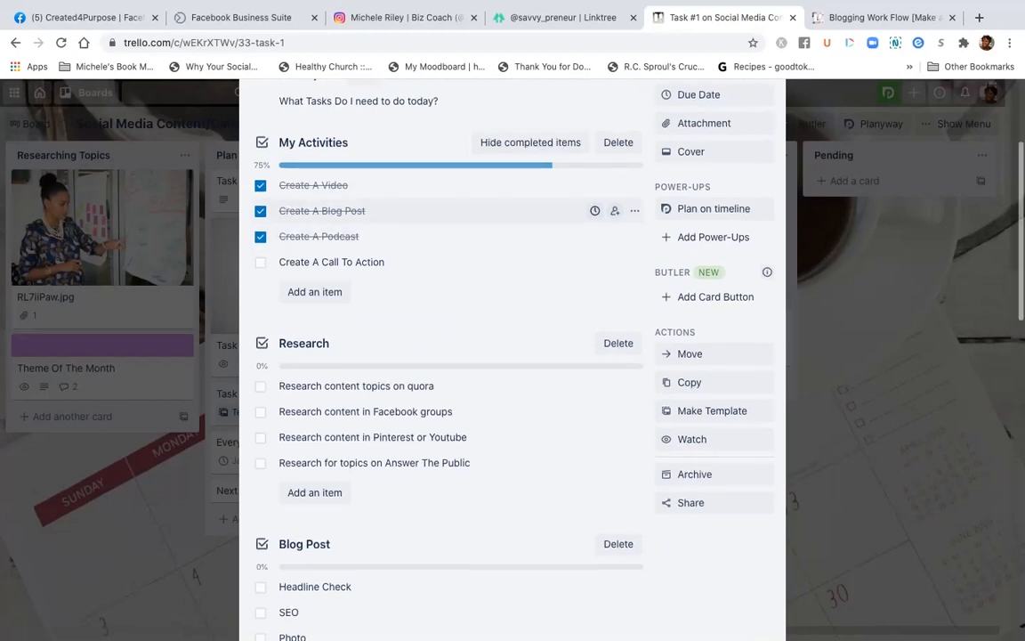
Review the items in Task #1's Blog Post, Video, Podcast and CTA checklists against the My Activities list
scroll(445, 285, "down", 4)
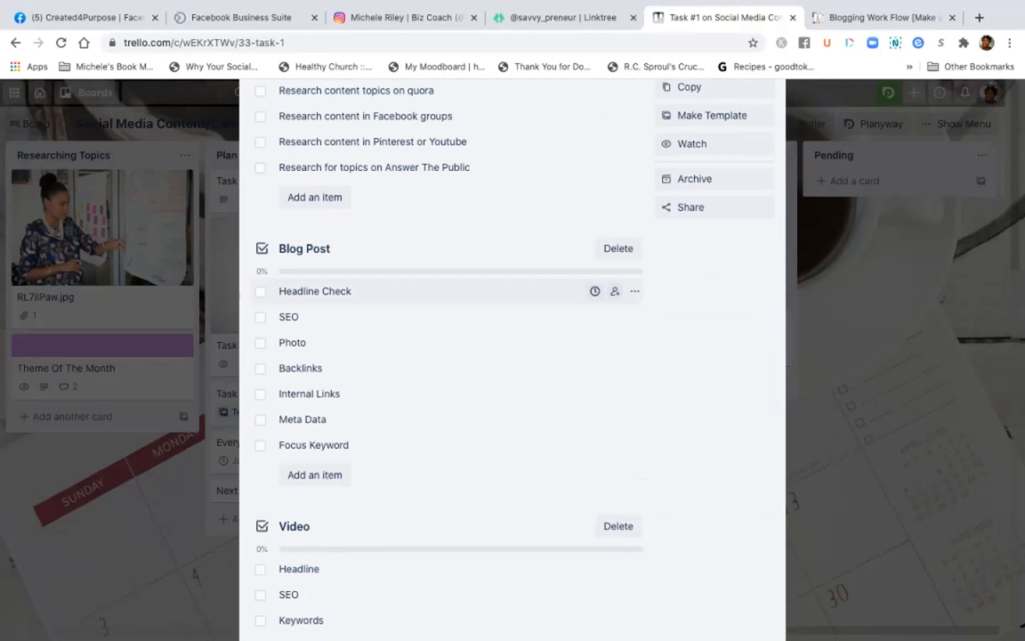
scroll(445, 356, "down", 1)
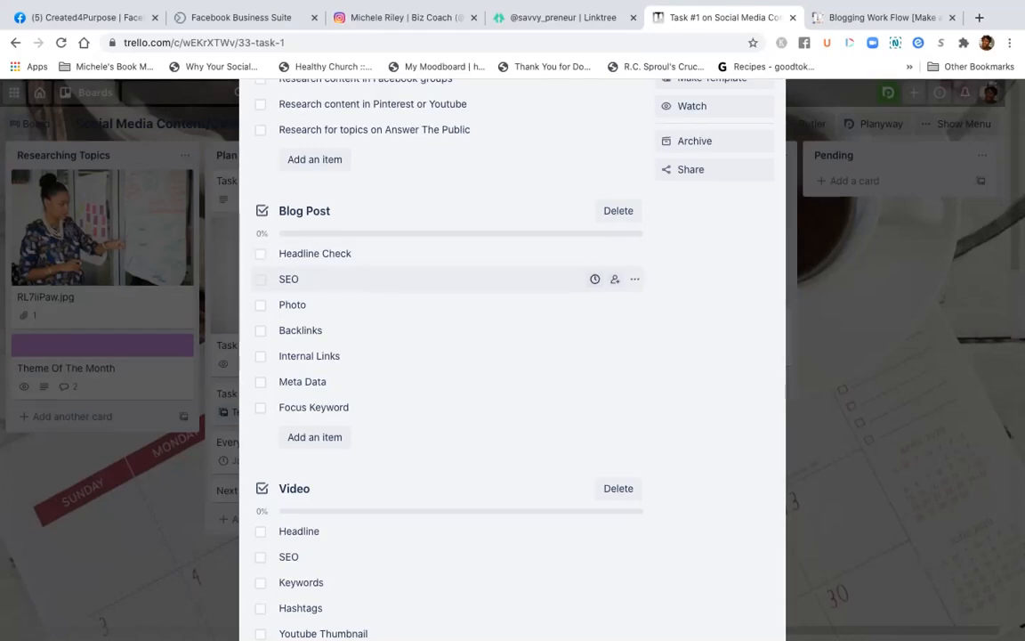
scroll(445, 302, "down", 1)
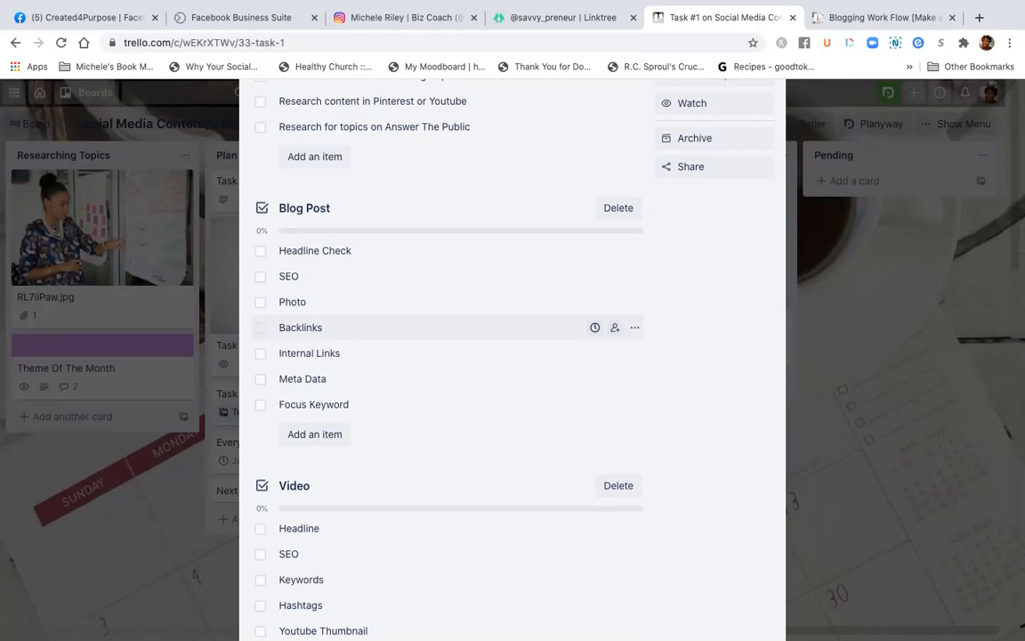
scroll(445, 329, "down", 1)
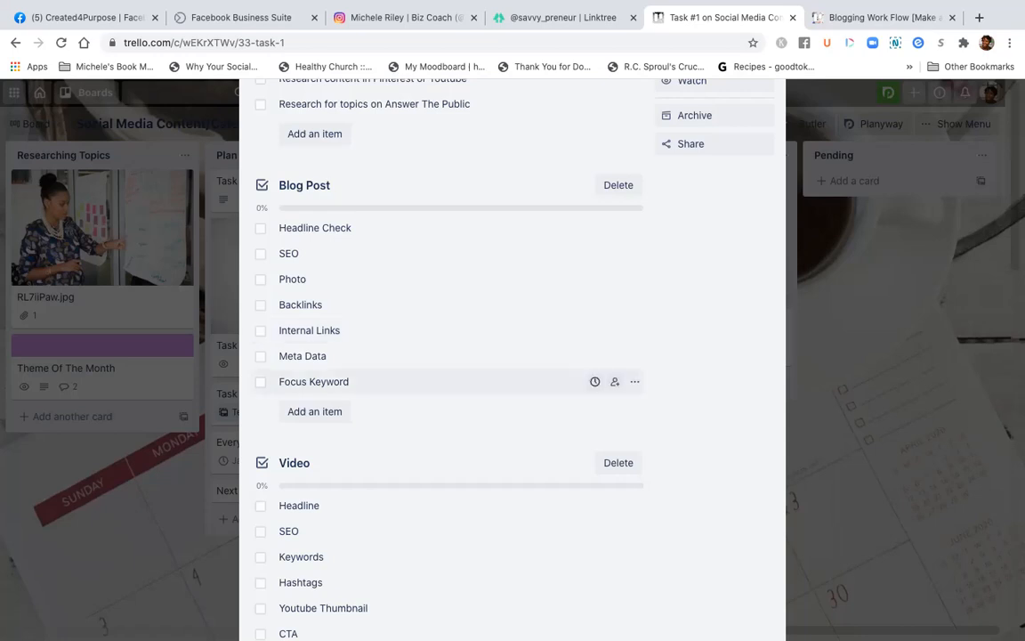
scroll(445, 369, "down", 1)
scroll(445, 367, "down", 1)
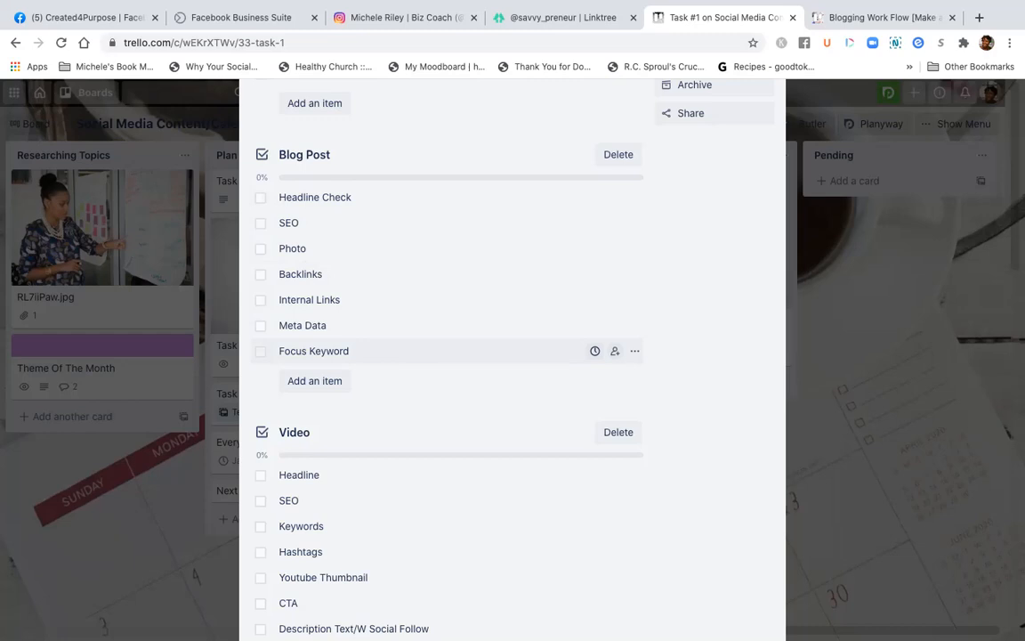
scroll(445, 312, "down", 5)
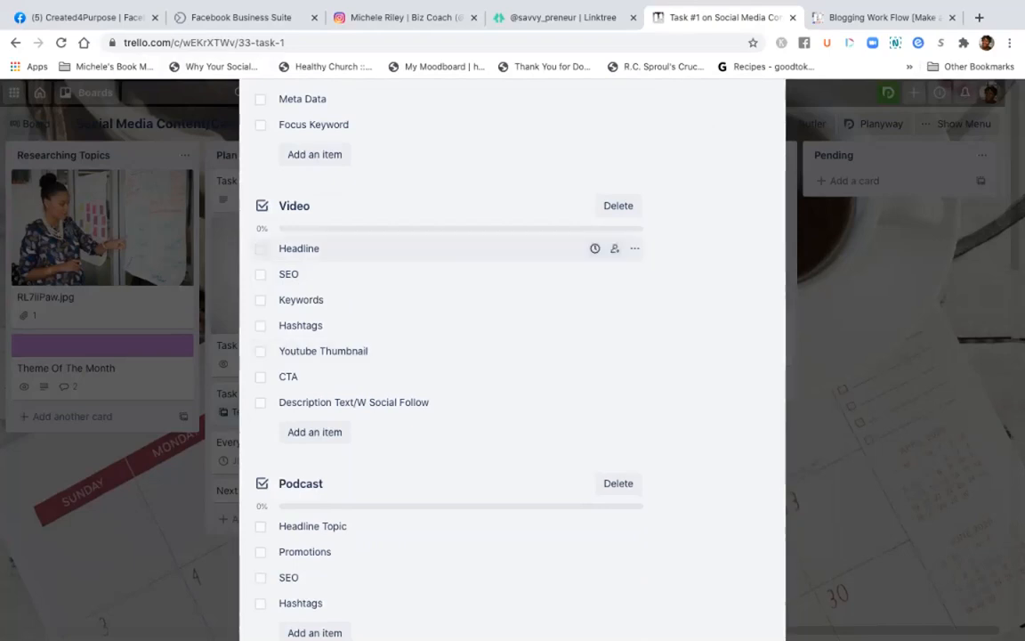
scroll(445, 250, "up", 1)
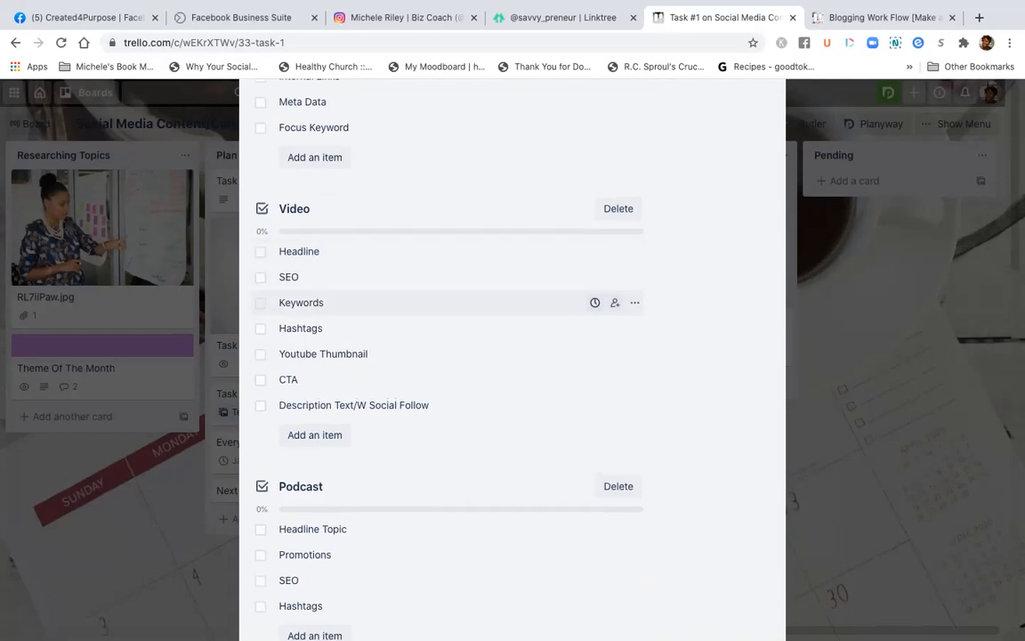
scroll(445, 302, "down", 1)
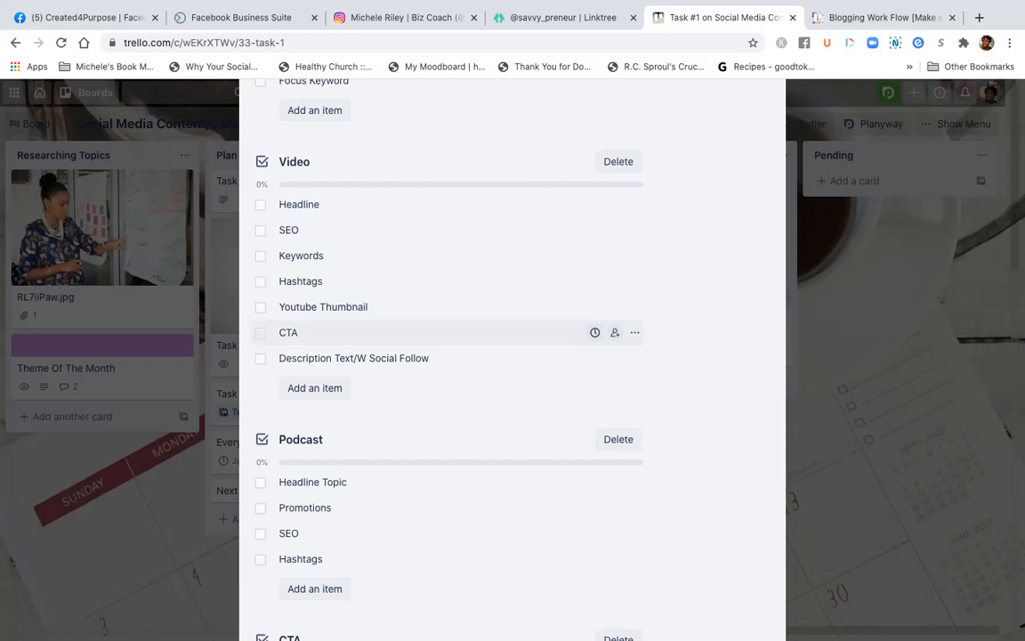
scroll(513, 356, "down", 1)
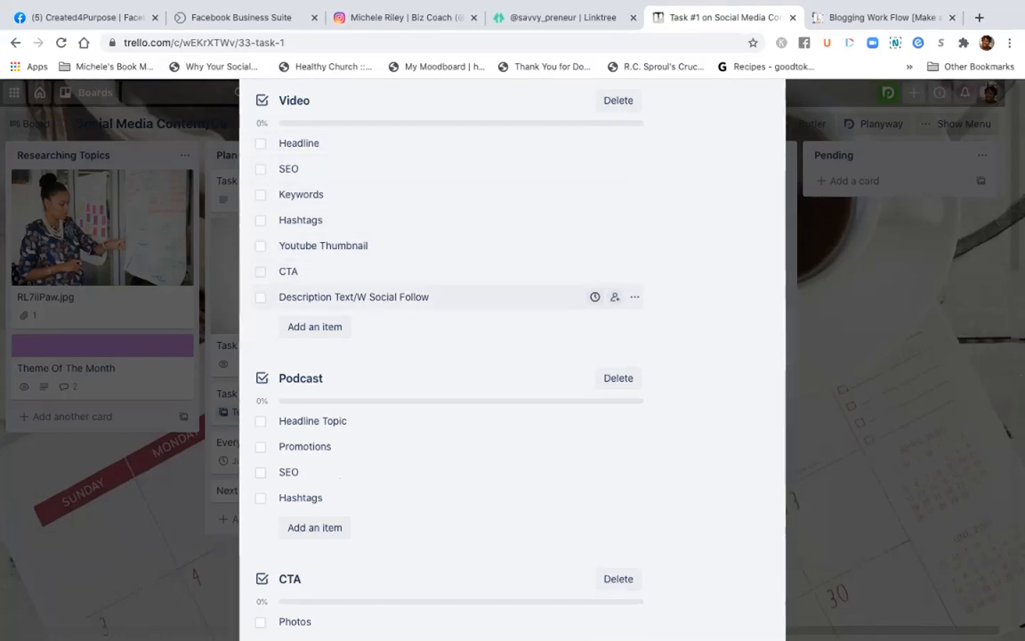
scroll(445, 267, "down", 1)
scroll(445, 229, "down", 3)
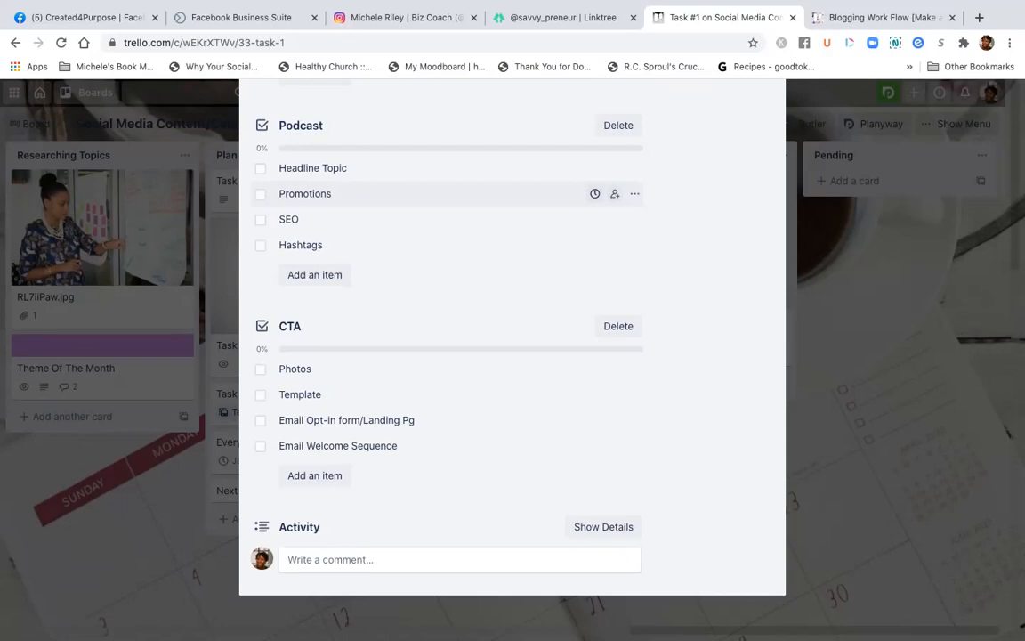
scroll(511, 356, "up", 10)
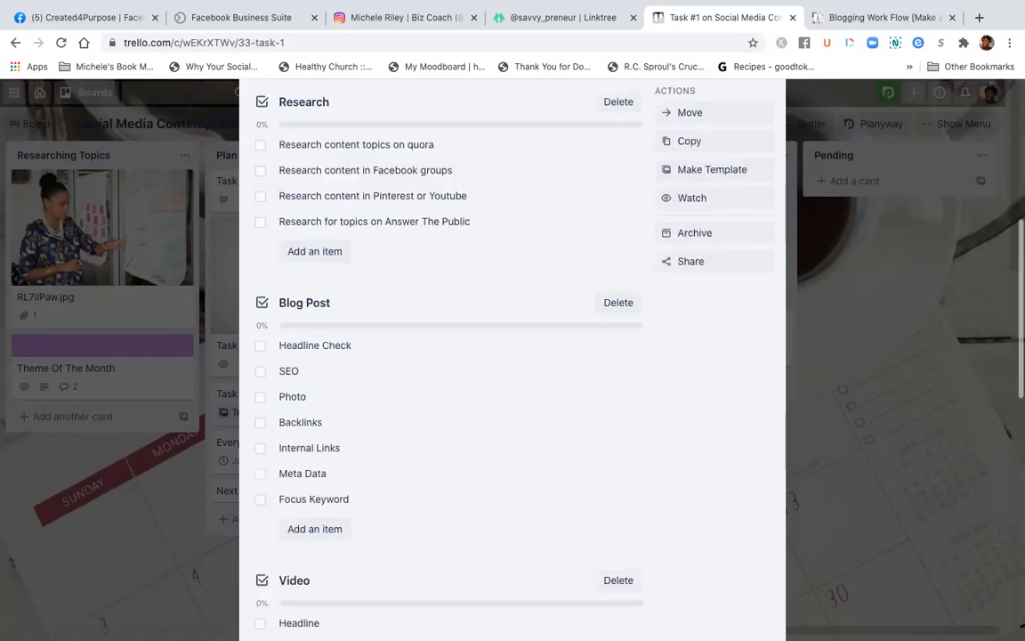
scroll(512, 355, "down", 1)
scroll(445, 320, "down", 1)
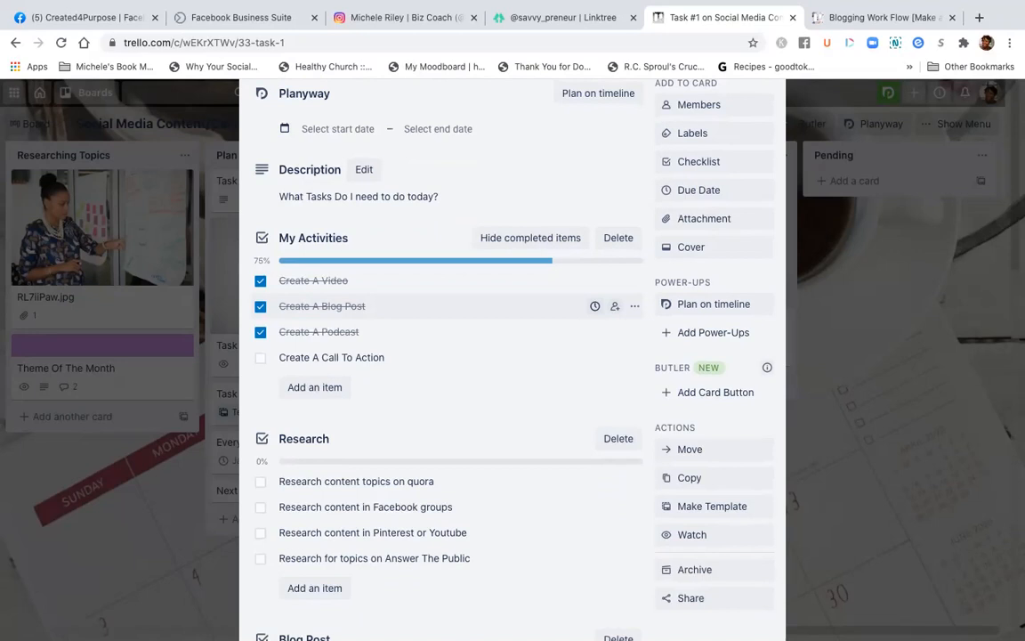
scroll(512, 356, "down", 10)
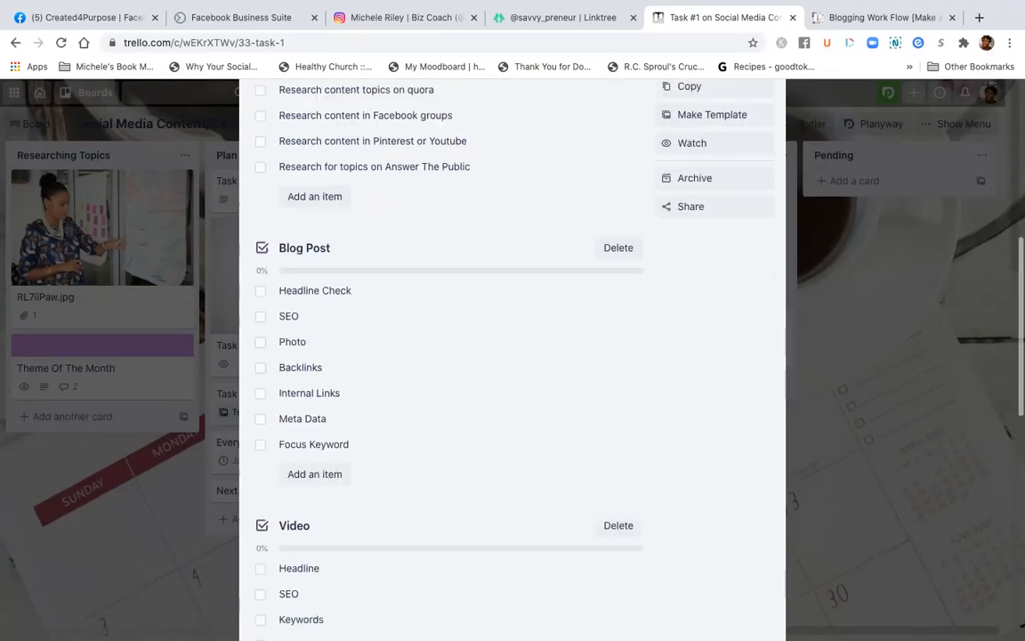
Review the items in the Podcast and CTA checklists at the end of the Task #1 card
scroll(513, 356, "down", 7)
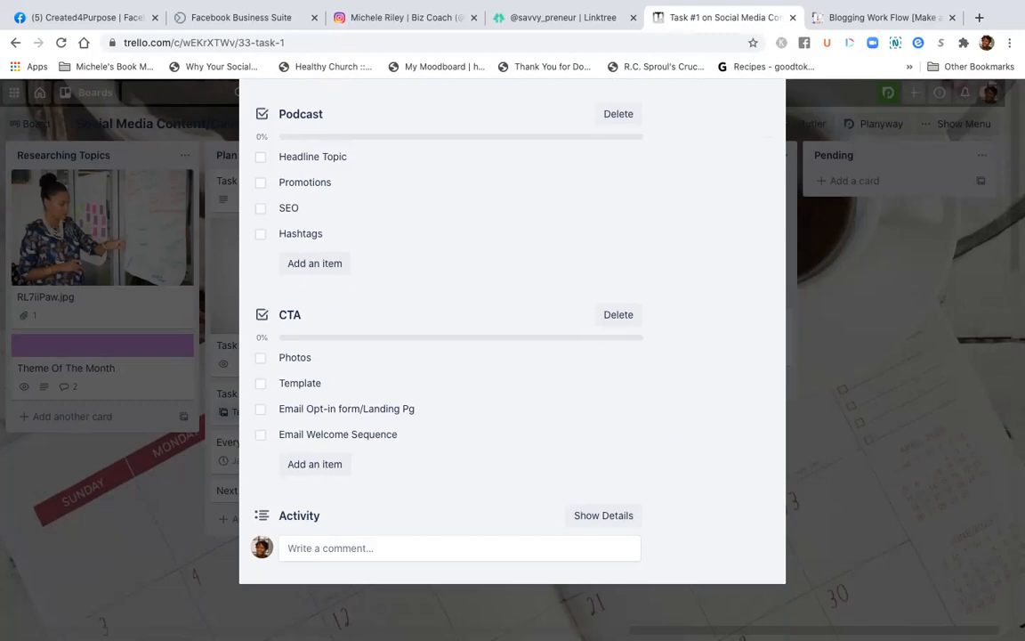
scroll(460, 358, "up", 1)
scroll(460, 385, "down", 1)
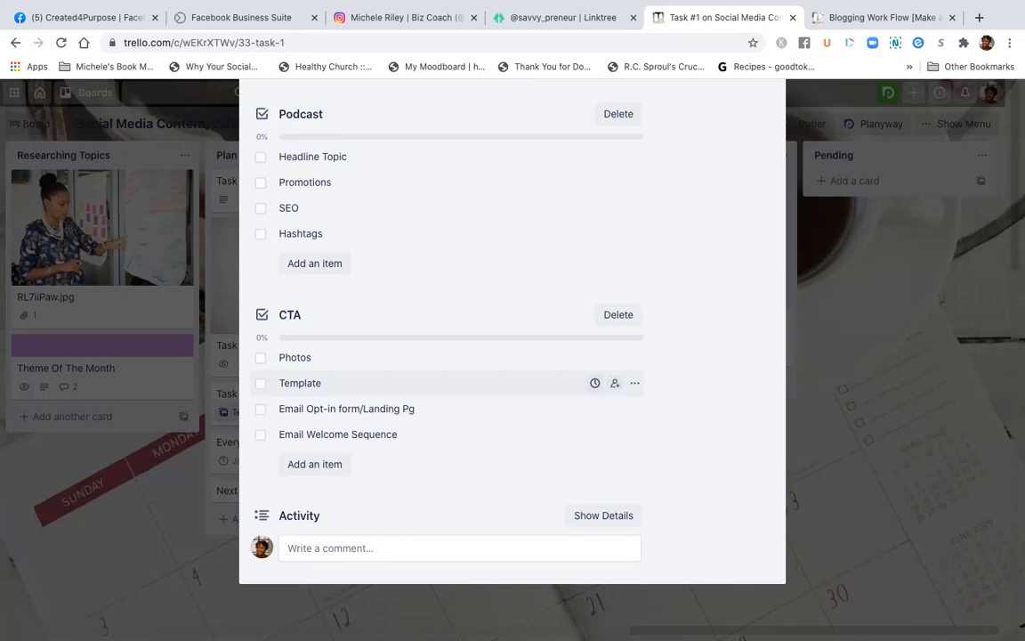
scroll(460, 439, "up", 1)
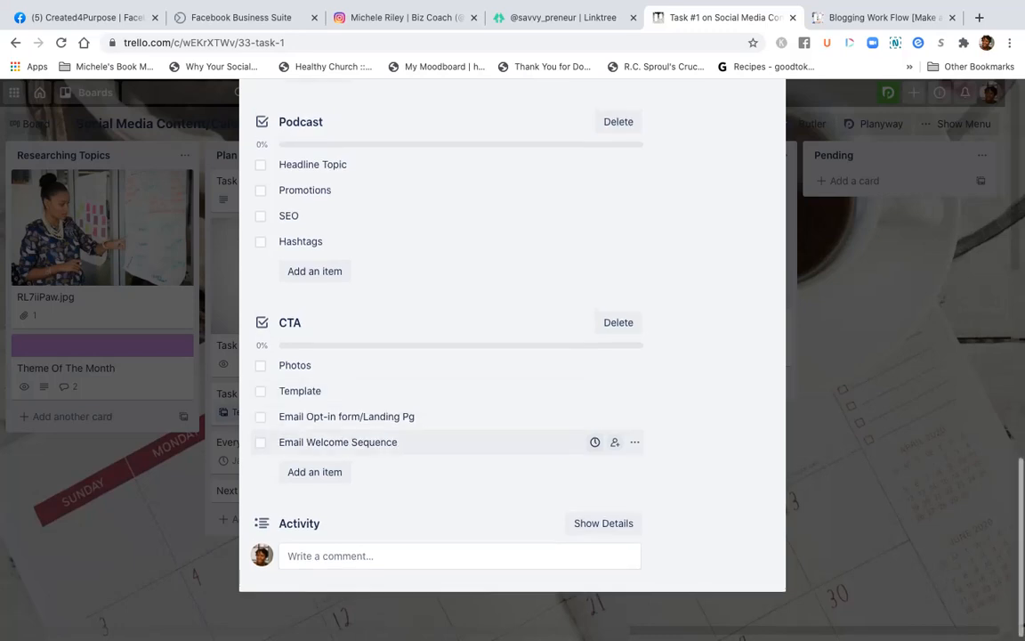
scroll(460, 439, "down", 1)
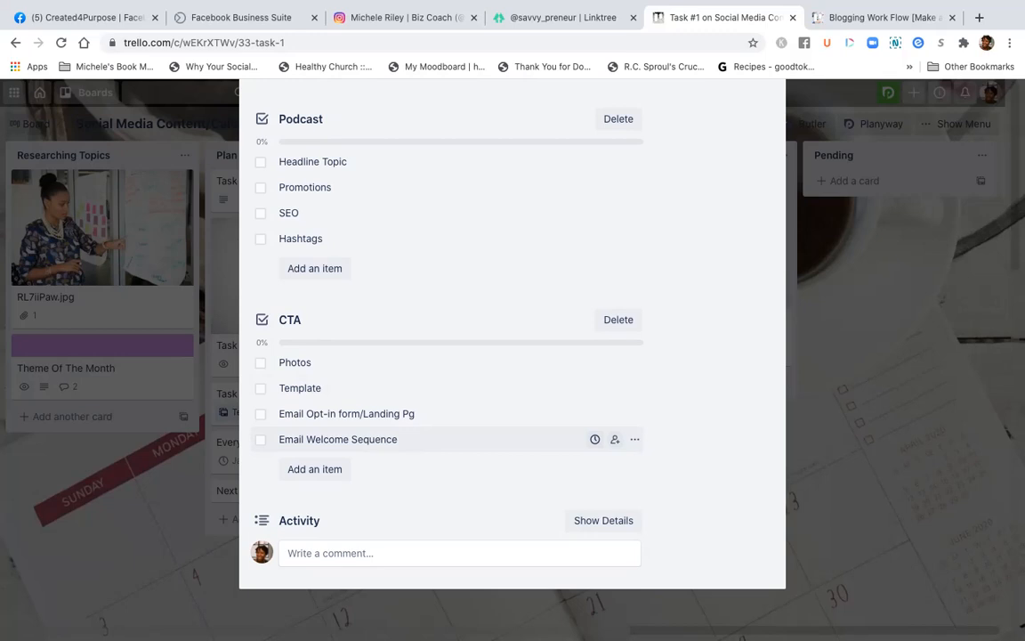
Add the Priority and Deadline labels to the Task #1 card
scroll(445, 436, "up", 13)
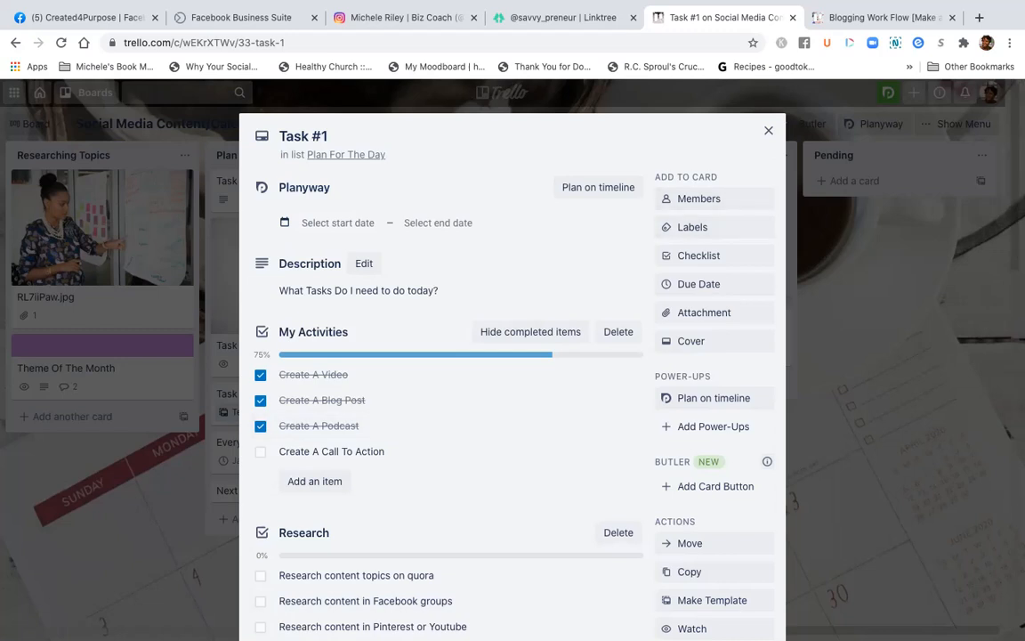
left_click(692, 227)
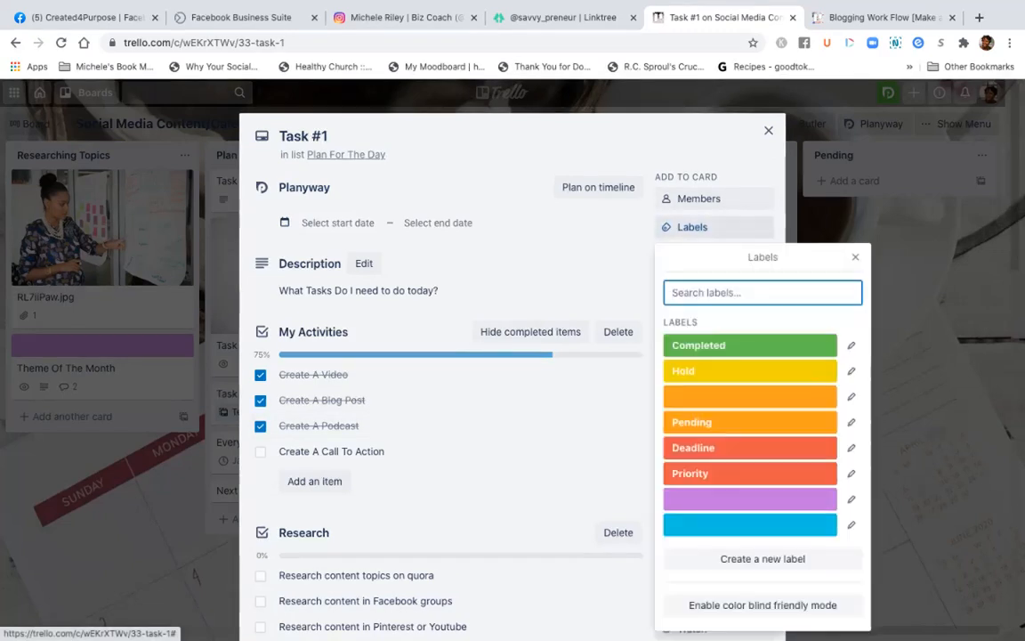
scroll(445, 400, "down", 1)
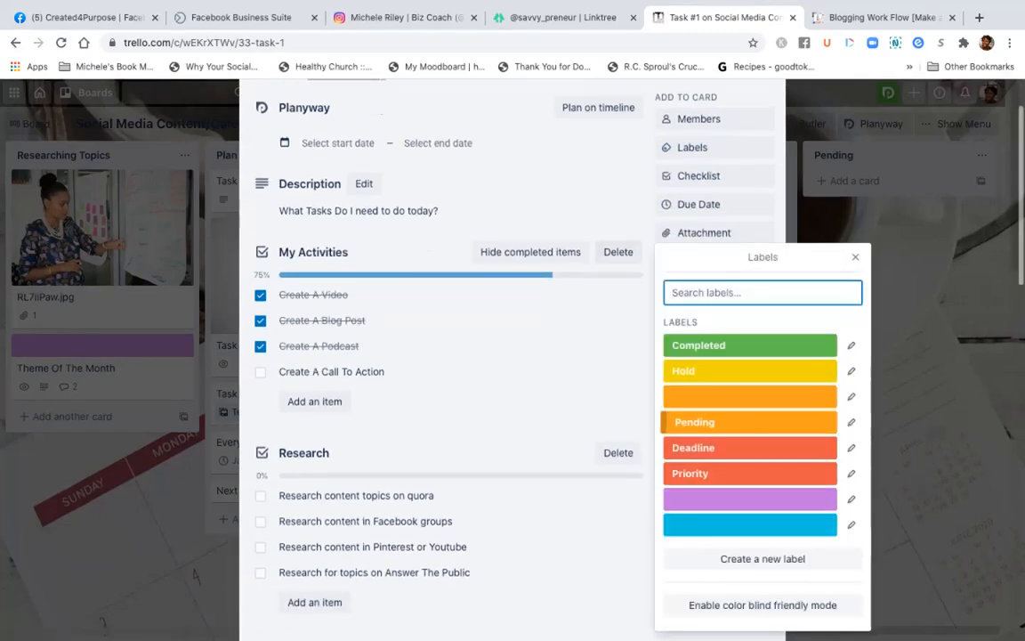
left_click(751, 474)
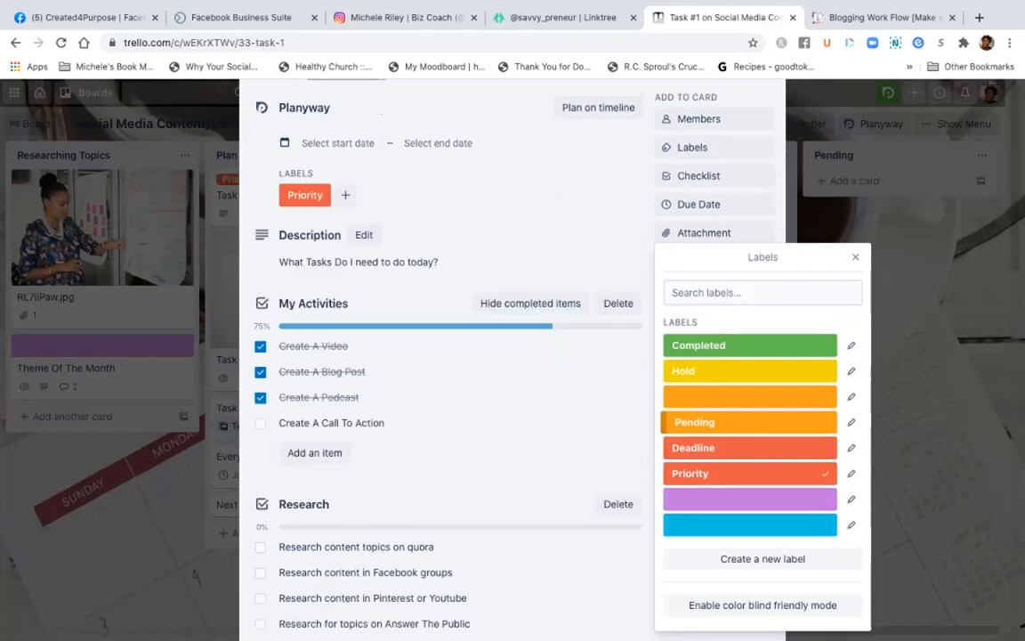
left_click(750, 448)
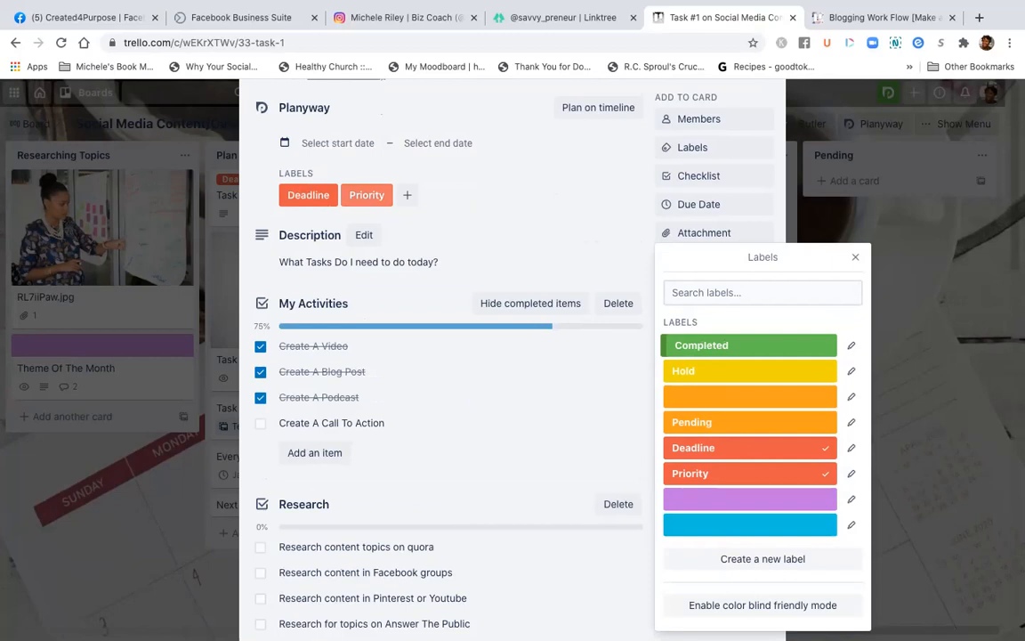
Change the Priority label's color to orange and keep the label on the Task #1 card
left_click(366, 195)
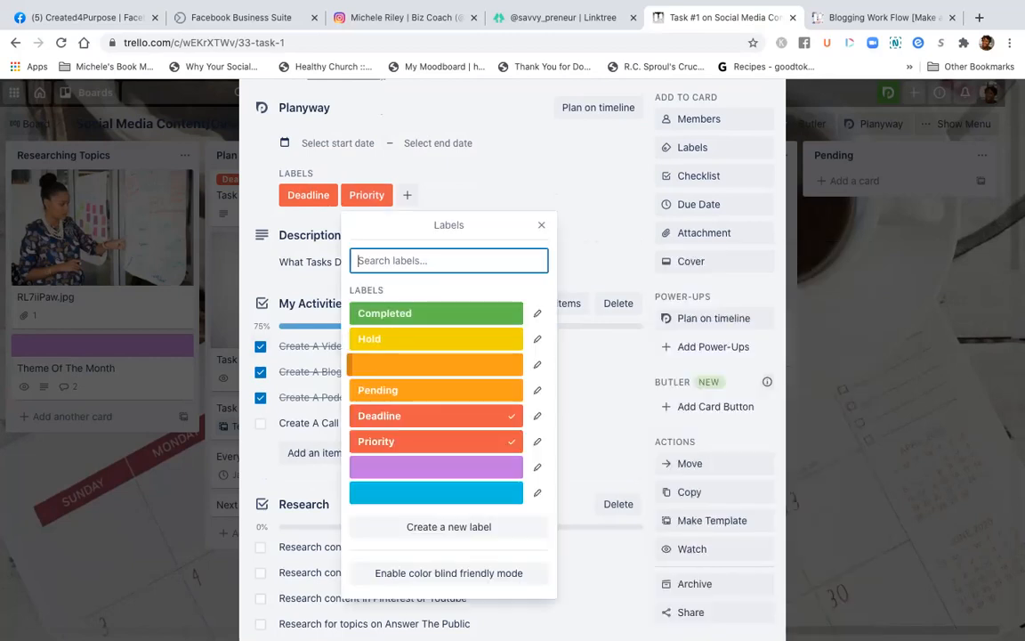
left_click(436, 441)
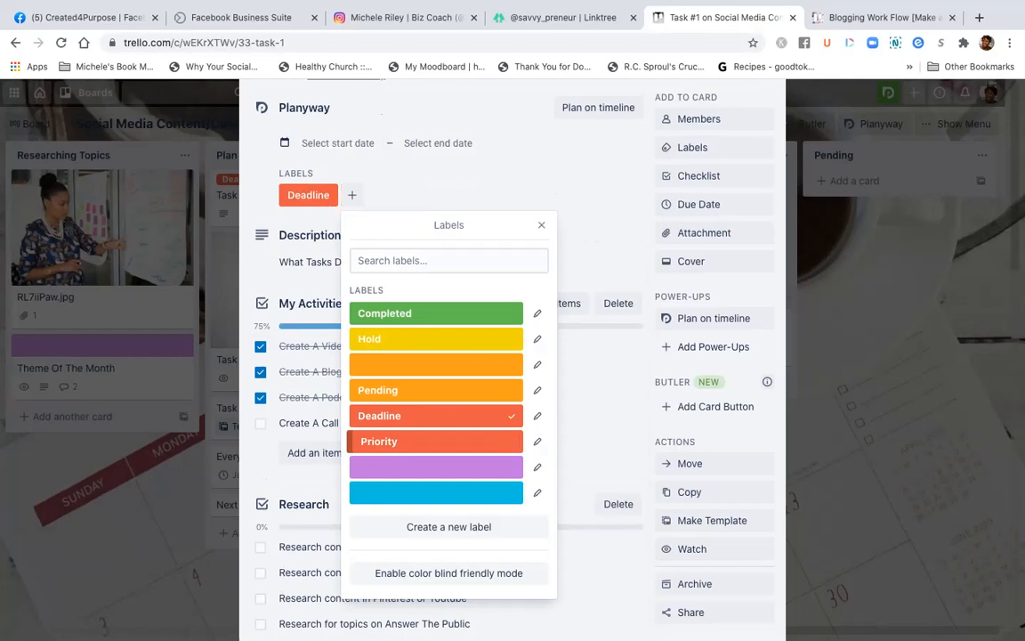
left_click(436, 442)
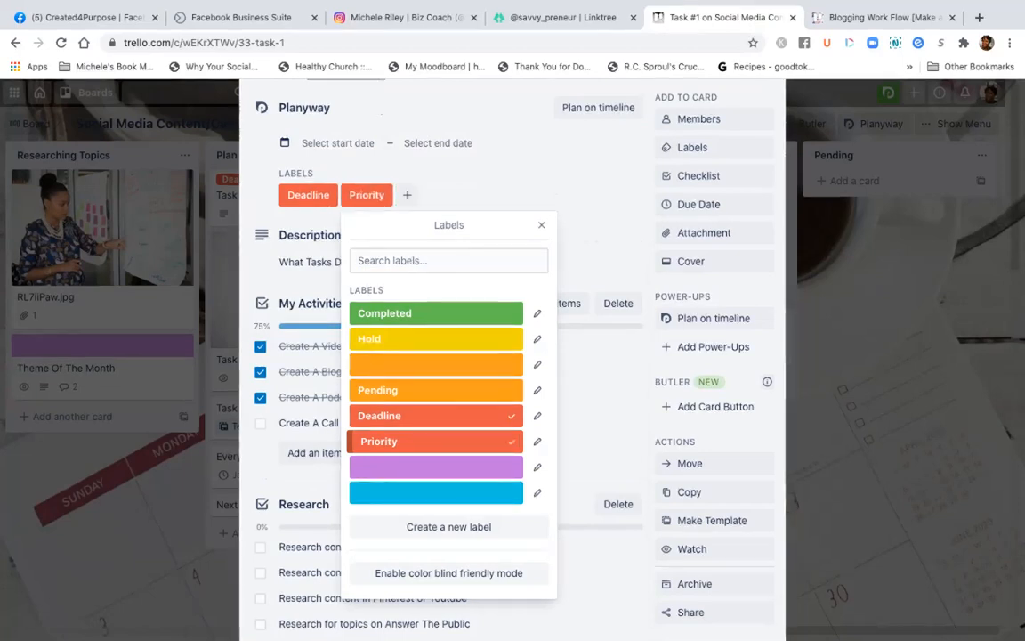
left_click(537, 441)
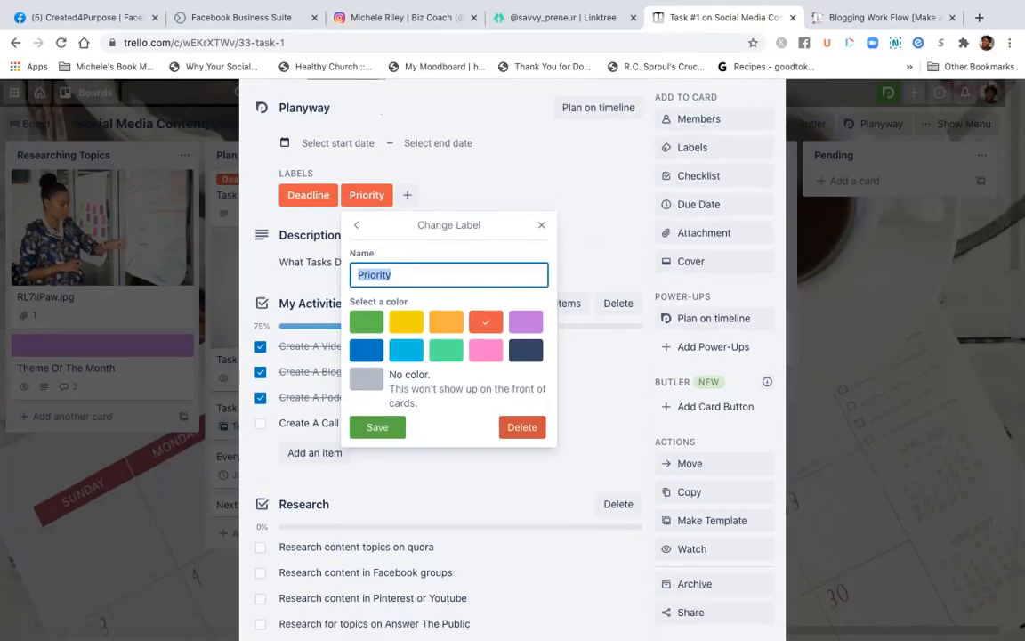
left_click(446, 322)
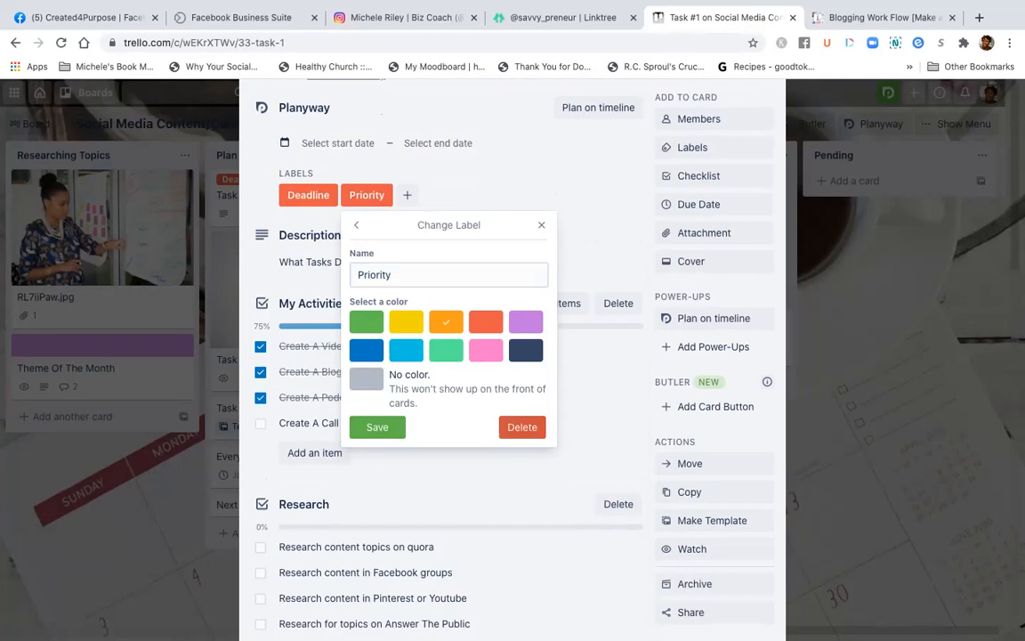
left_click(377, 427)
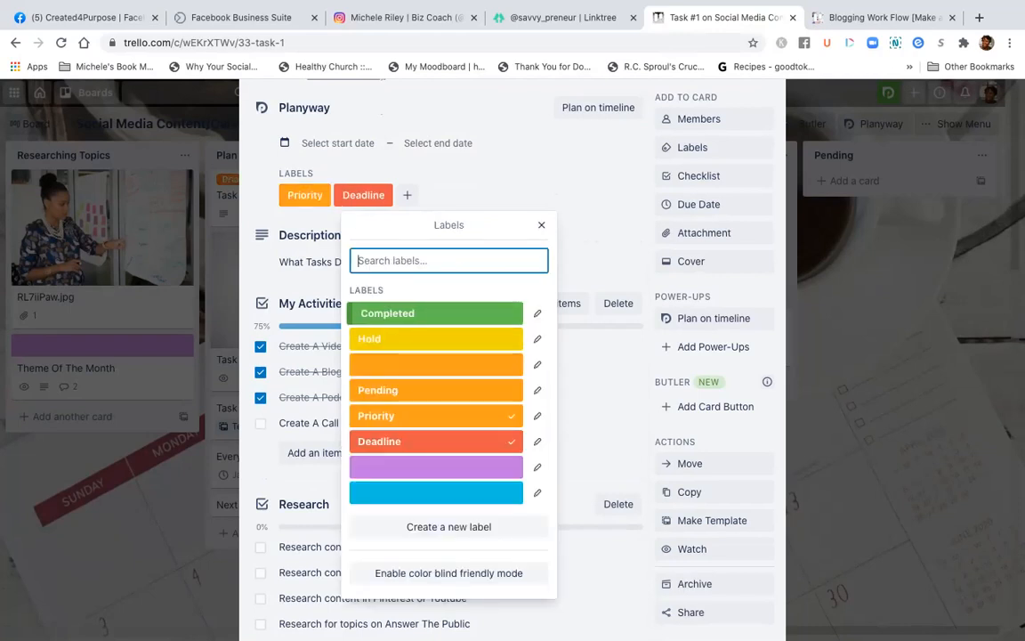
key("Escape")
Set Task #1's Planyway start date to January 13 and end date to January 15, 2021
scroll(512, 356, "up", 1)
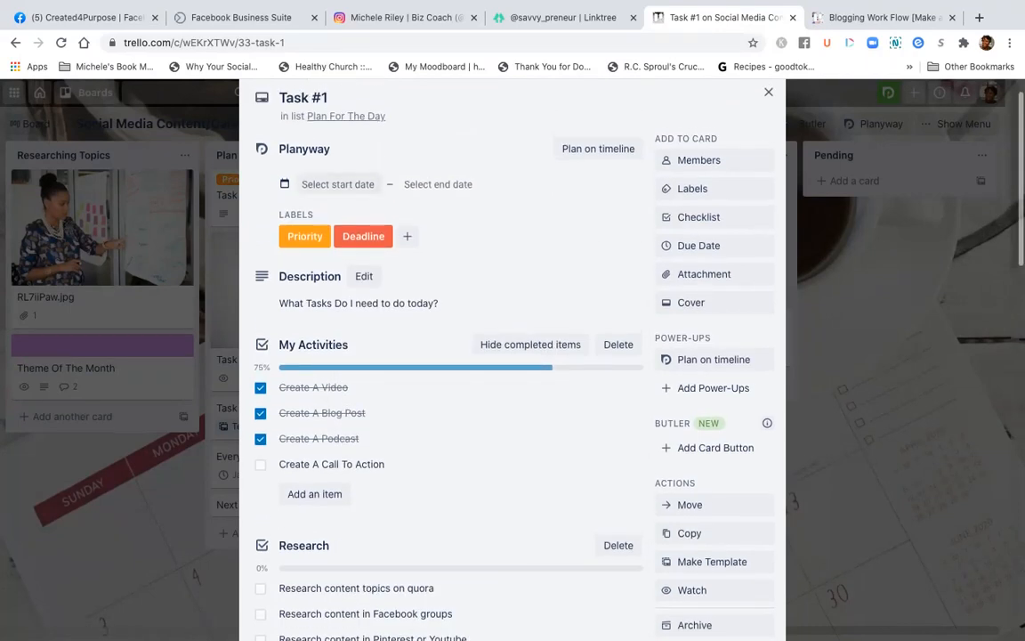
left_click(338, 184)
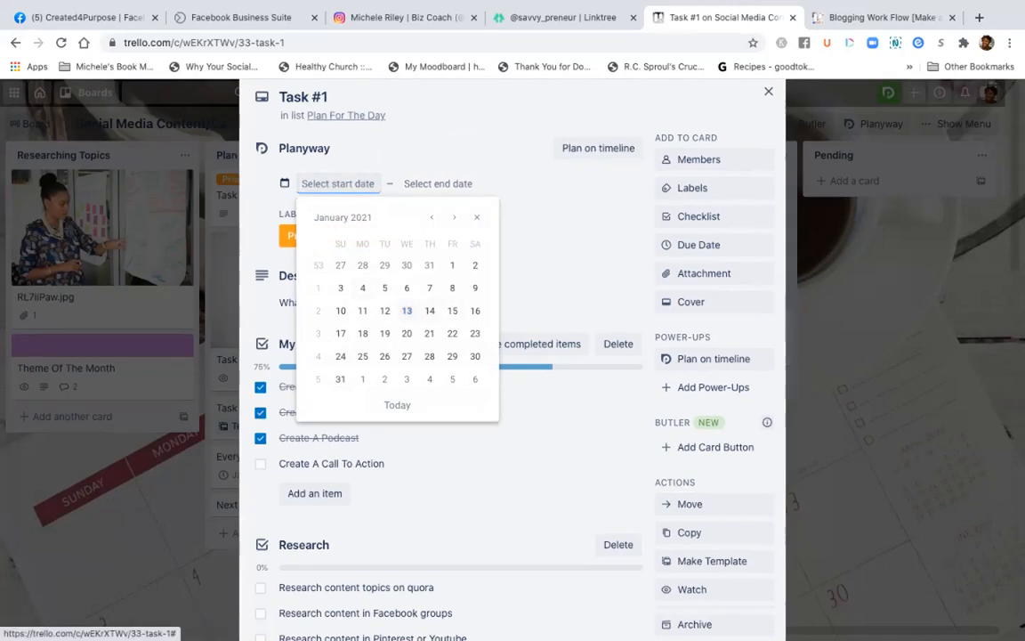
left_click(406, 311)
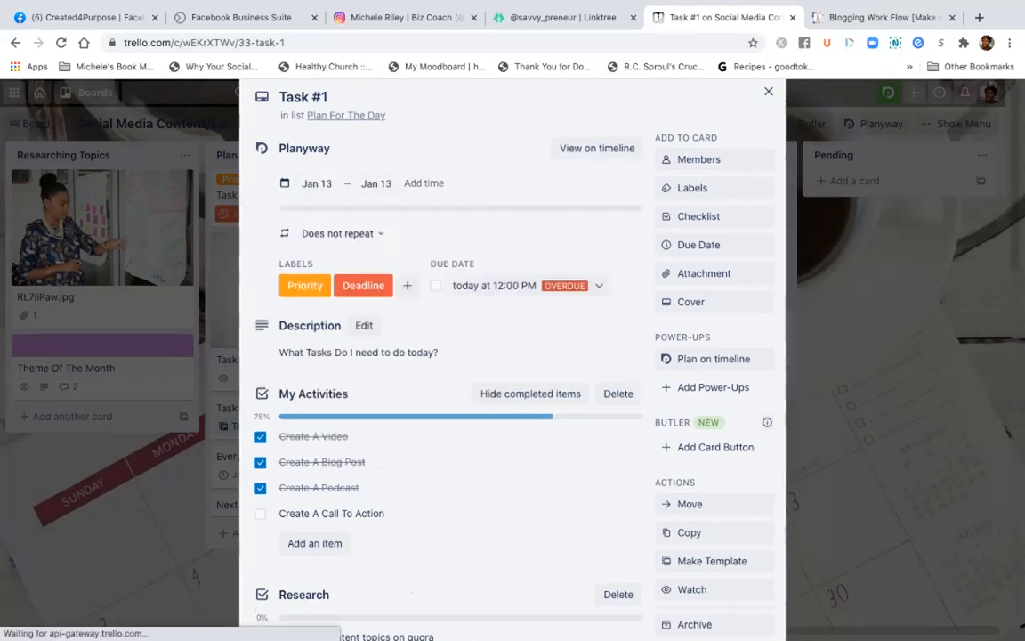
left_click(376, 183)
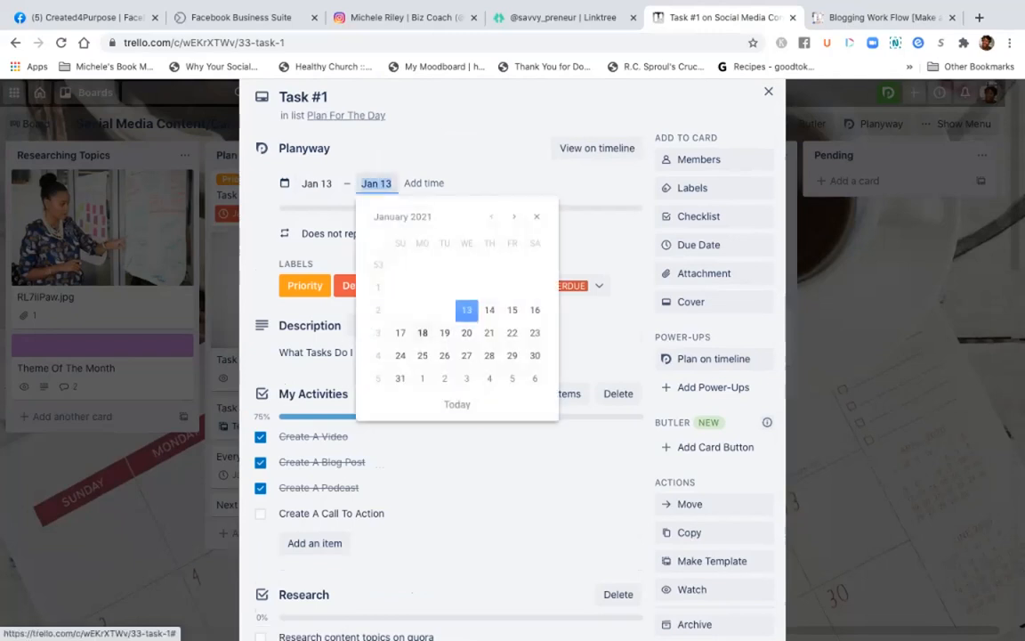
left_click(512, 309)
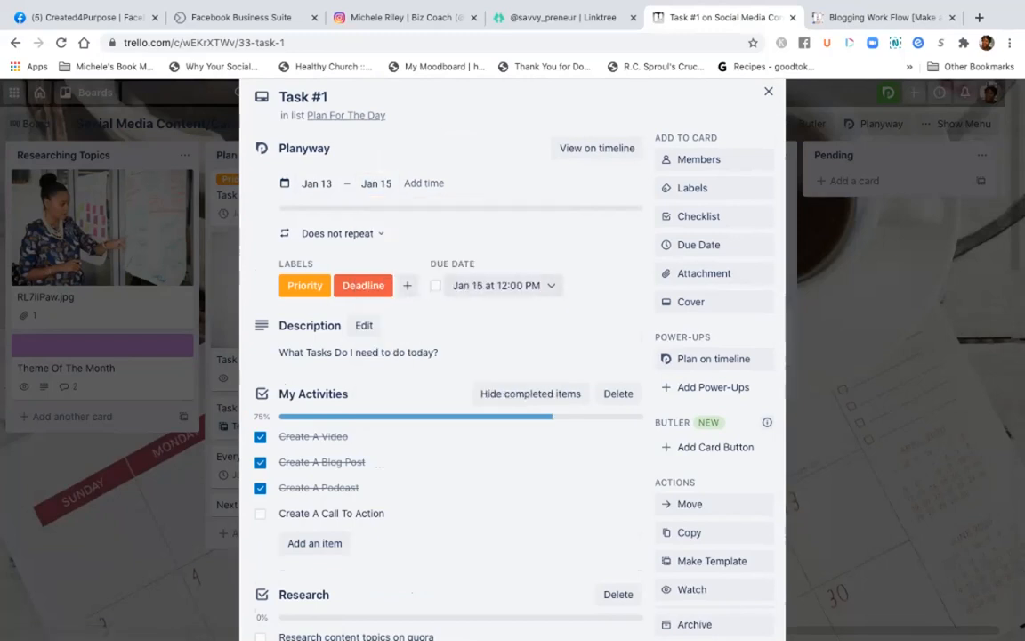
Look over Task #1's labels, due date and all its checklists from My Activities through CTA, and close the card
scroll(533, 302, "down", 3)
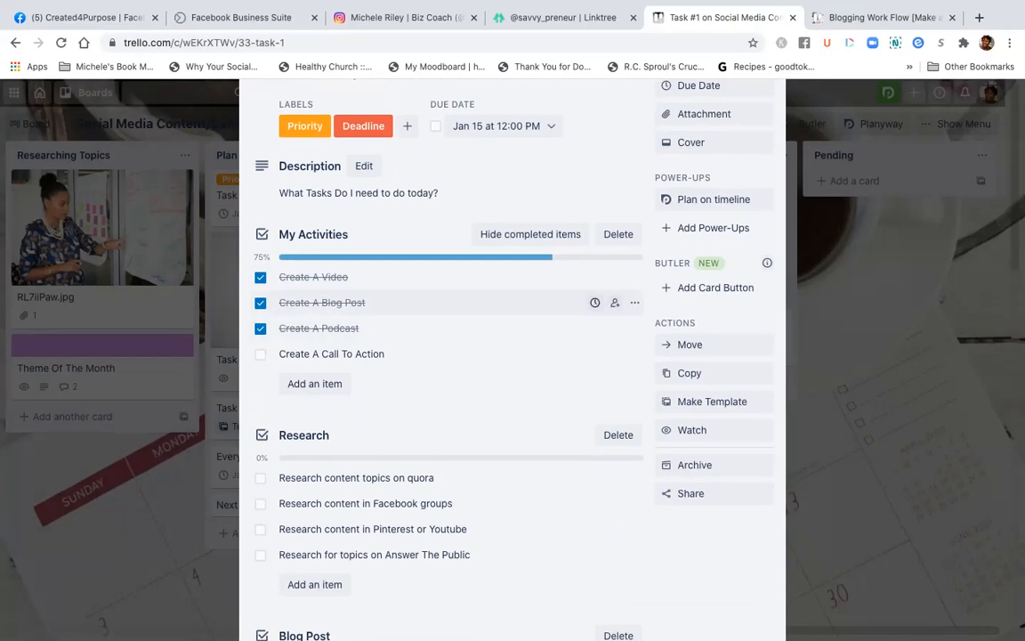
scroll(445, 182, "down", 10)
scroll(445, 178, "down", 6)
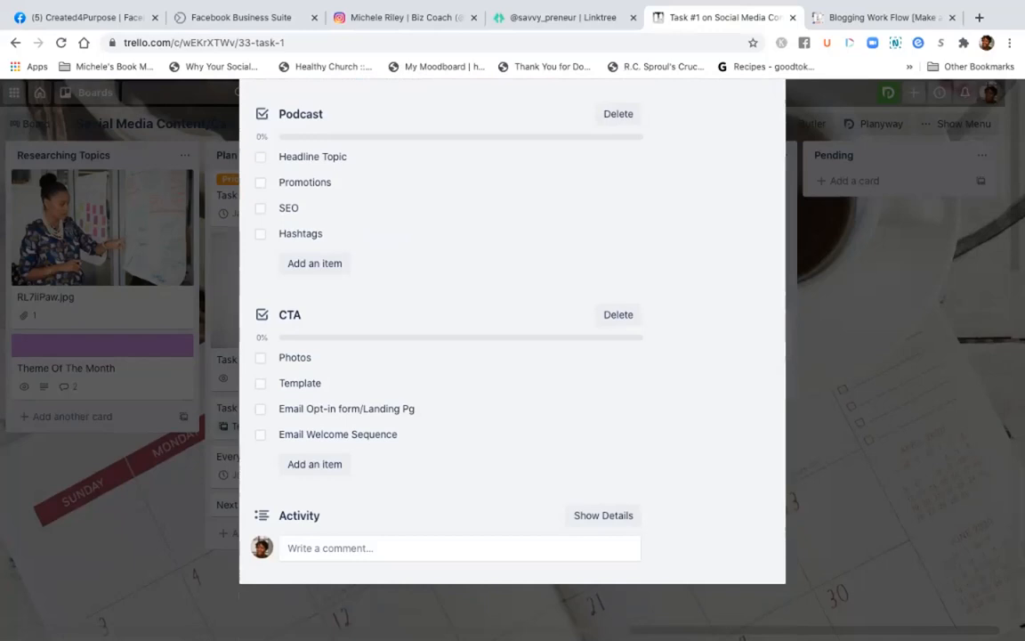
scroll(445, 503, "up", 5)
scroll(445, 503, "up", 2)
scroll(445, 503, "down", 2)
scroll(445, 356, "up", 5)
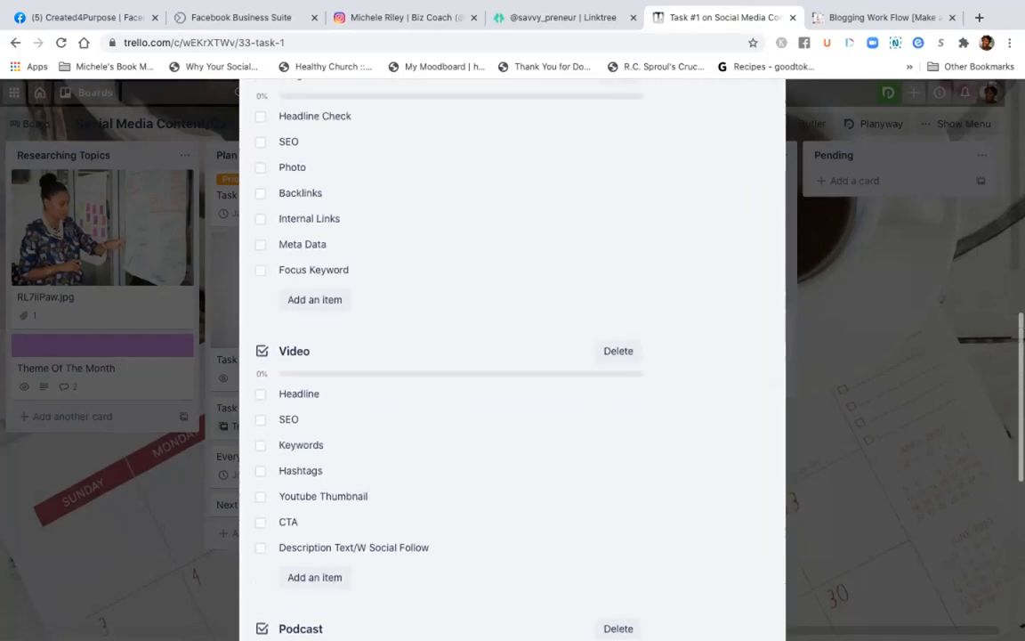
scroll(445, 356, "up", 3)
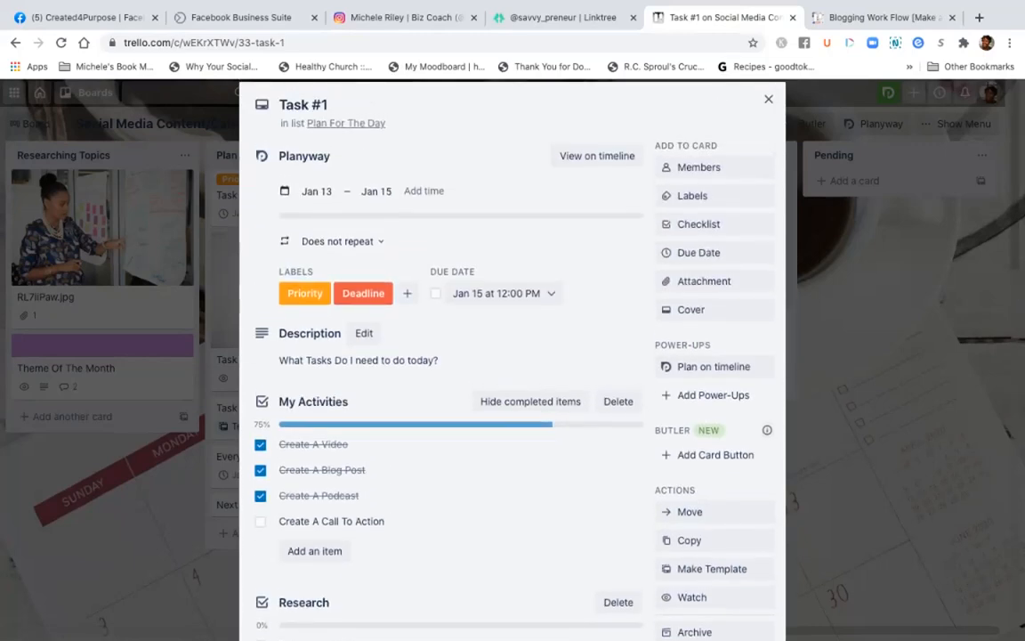
left_click(767, 99)
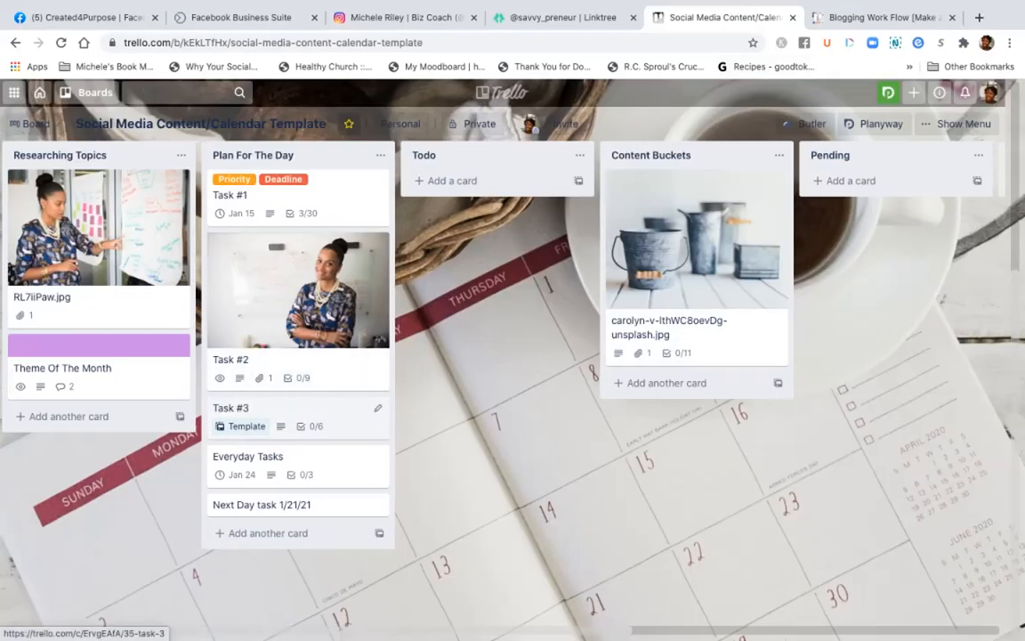
Open the Task #2 card in Plan For The Day and examine its description, attachment, Call To Action and CTA checklists
left_click(294, 411)
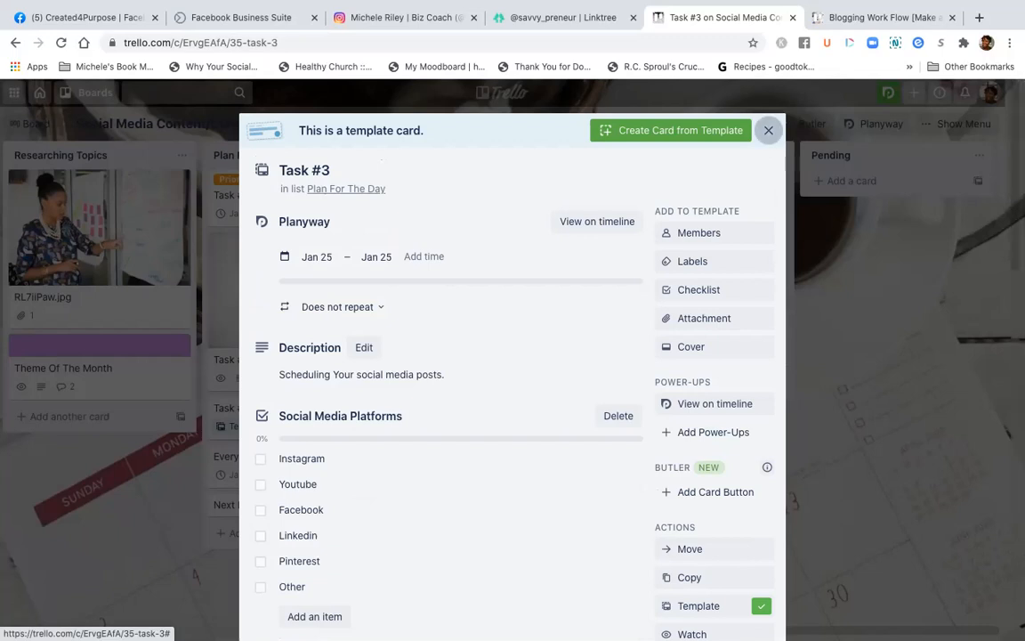
left_click(767, 130)
left_click(294, 360)
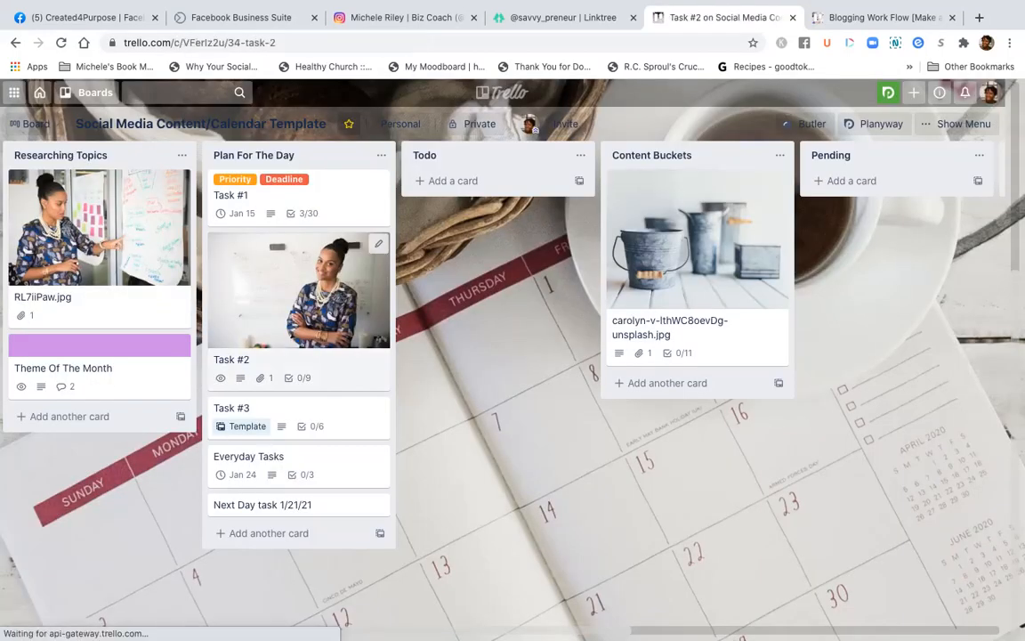
scroll(445, 356, "down", 5)
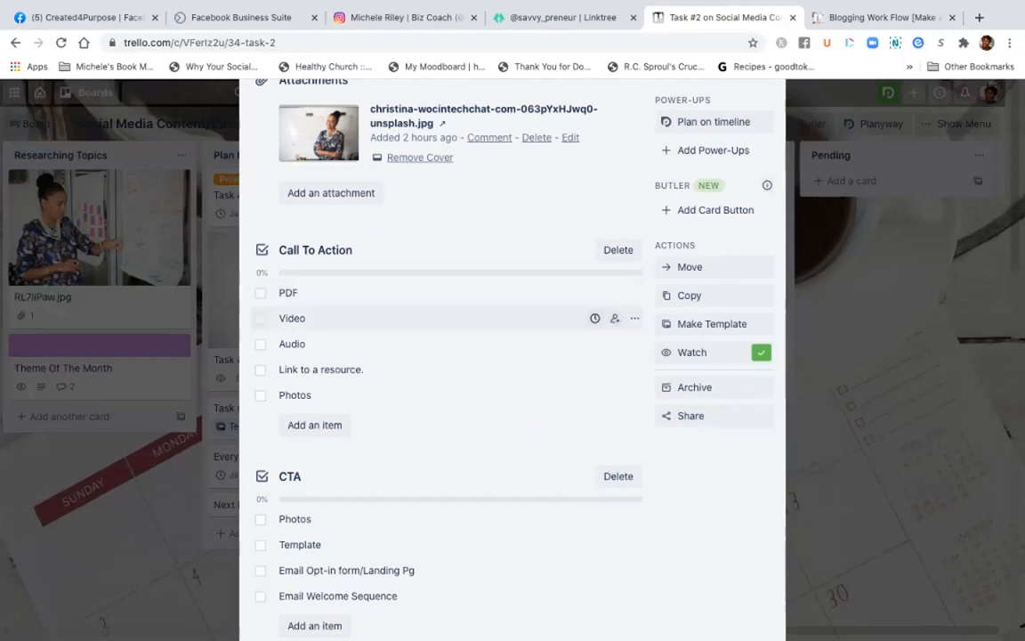
scroll(445, 312, "down", 4)
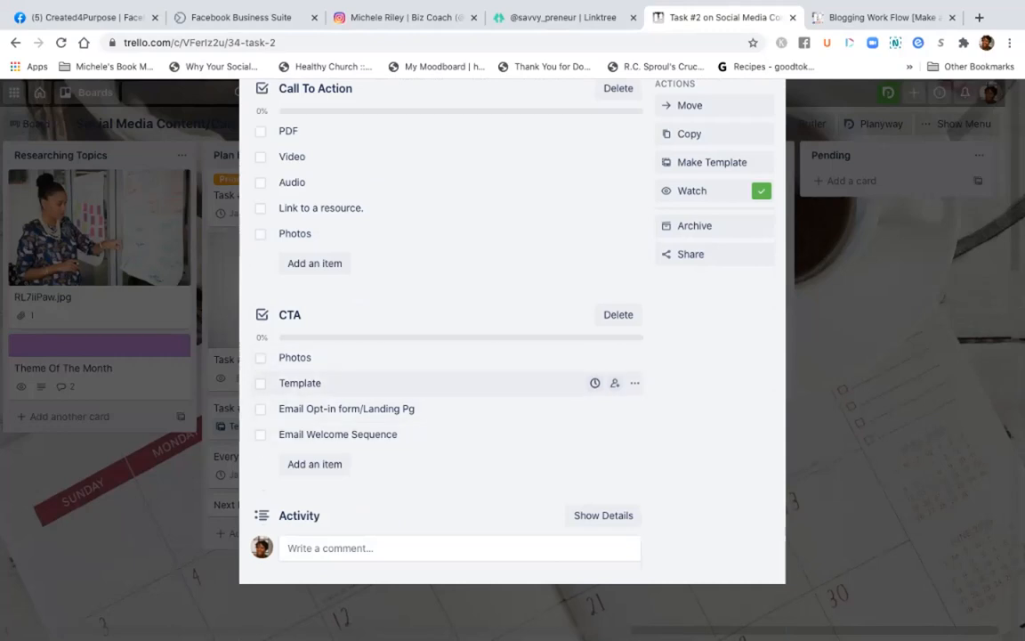
scroll(445, 419, "up", 3)
scroll(445, 418, "up", 4)
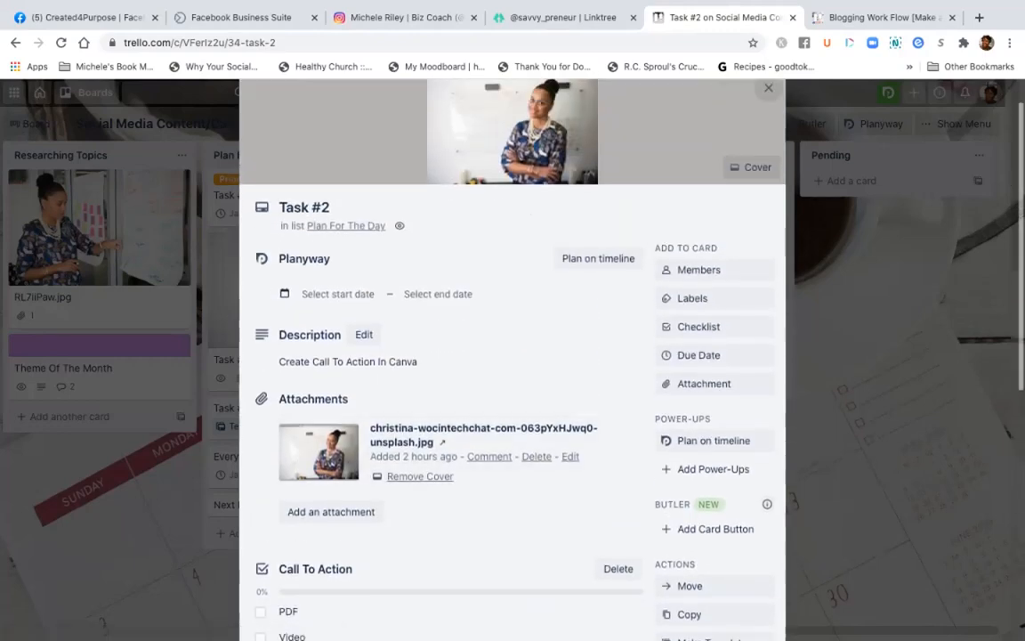
scroll(445, 356, "down", 6)
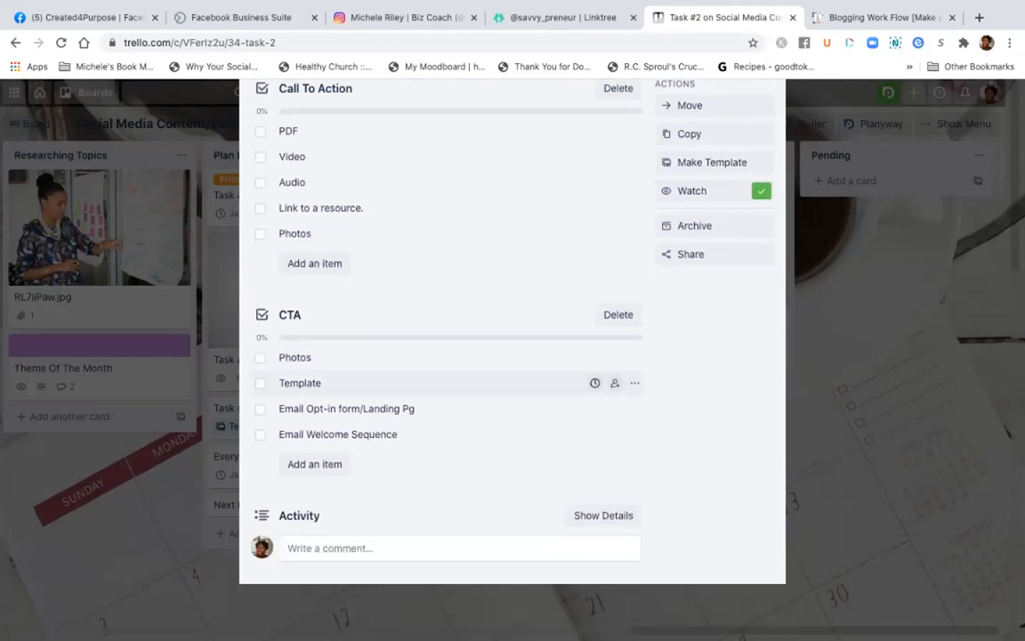
scroll(444, 383, "up", 2)
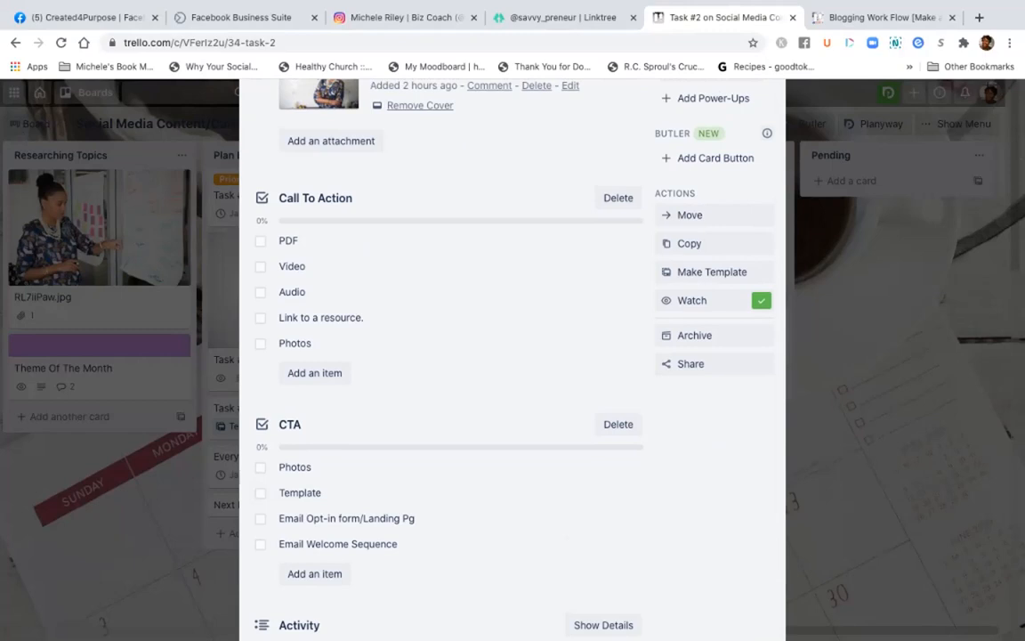
scroll(534, 285, "down", 1)
scroll(513, 356, "down", 1)
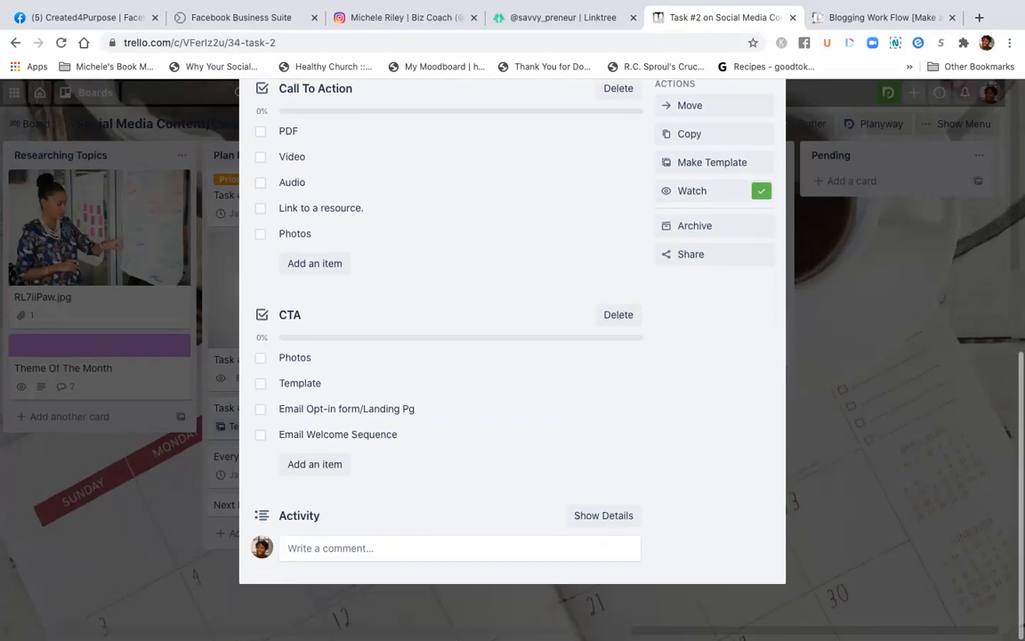
scroll(513, 356, "up", 5)
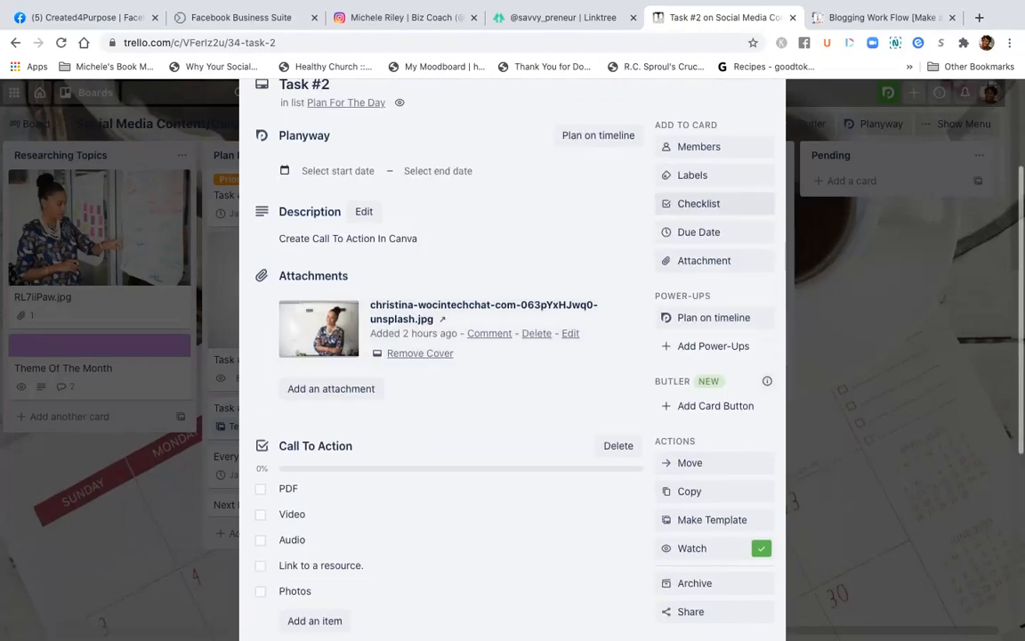
scroll(513, 356, "up", 2)
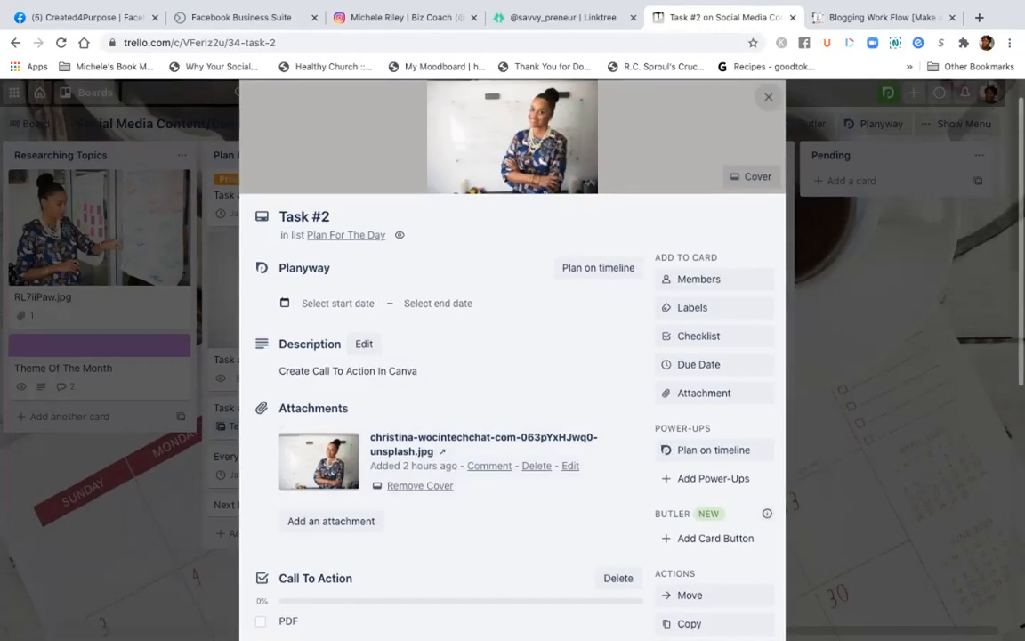
Close and reopen the Task #2 card, then look over its Call To Action and CTA checklists
left_click(768, 96)
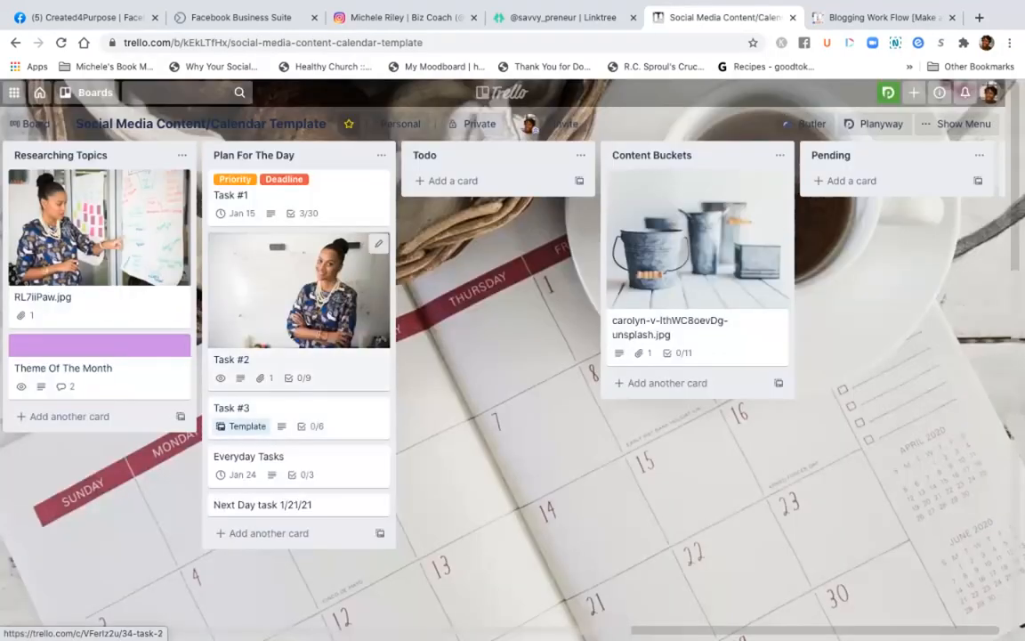
left_click(298, 294)
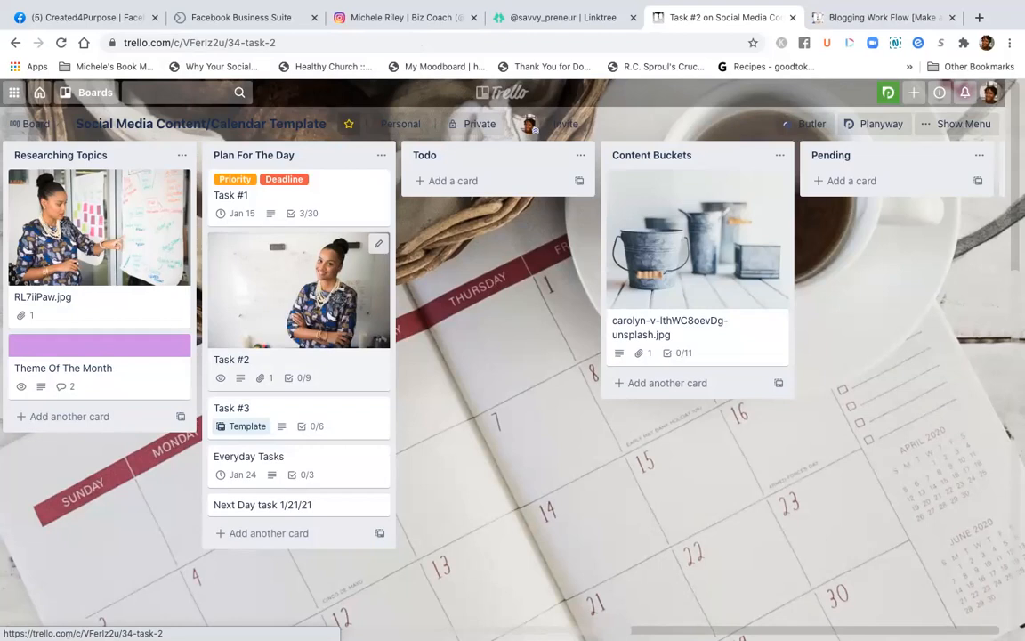
scroll(534, 293, "down", 4)
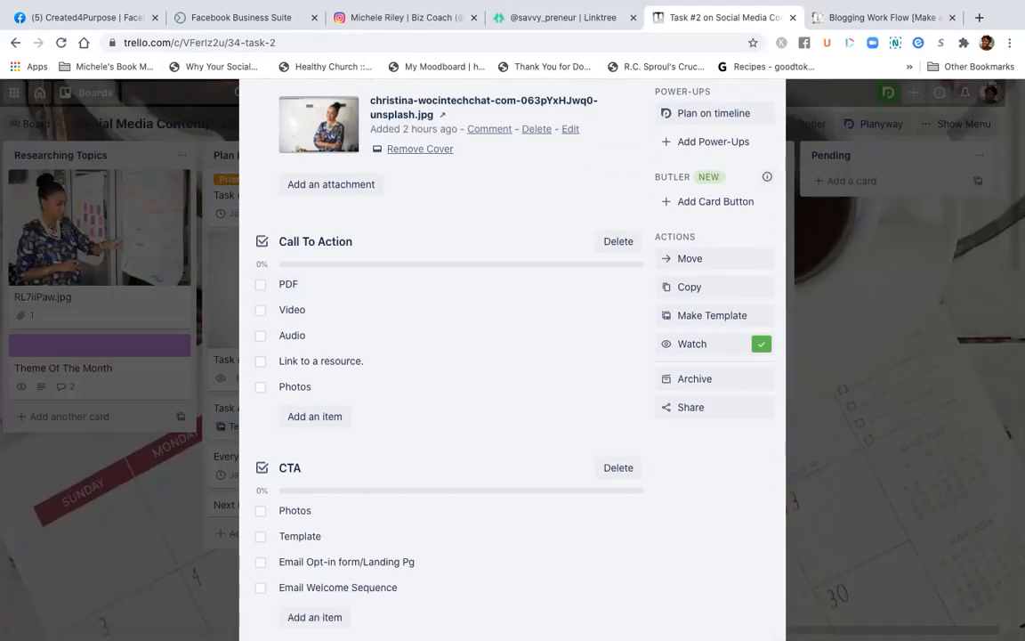
scroll(513, 356, "up", 3)
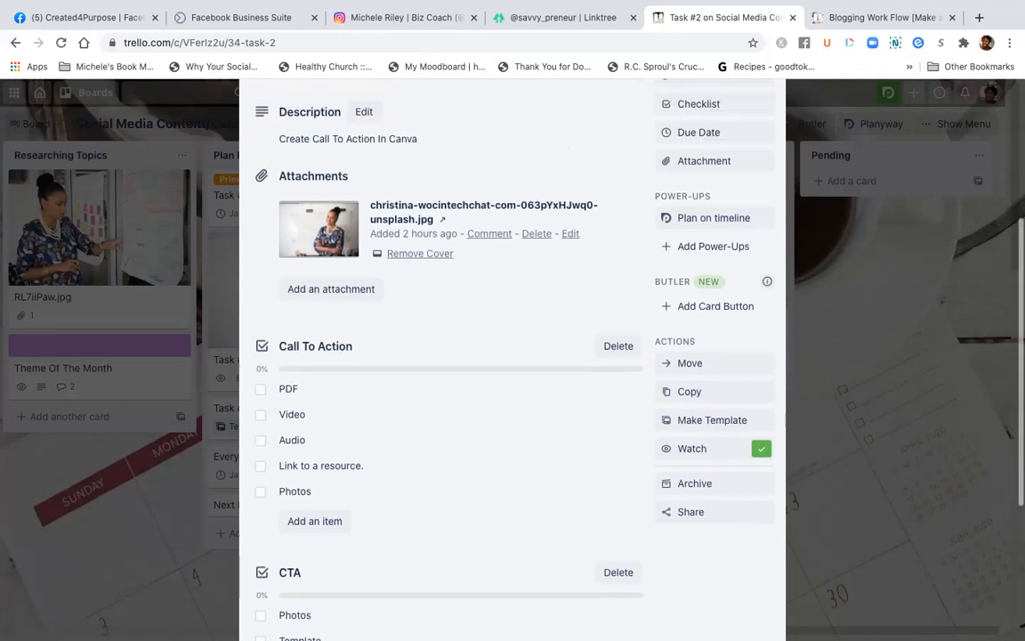
Add an empty checklist titled Checklist to the Task #2 card
left_click(698, 164)
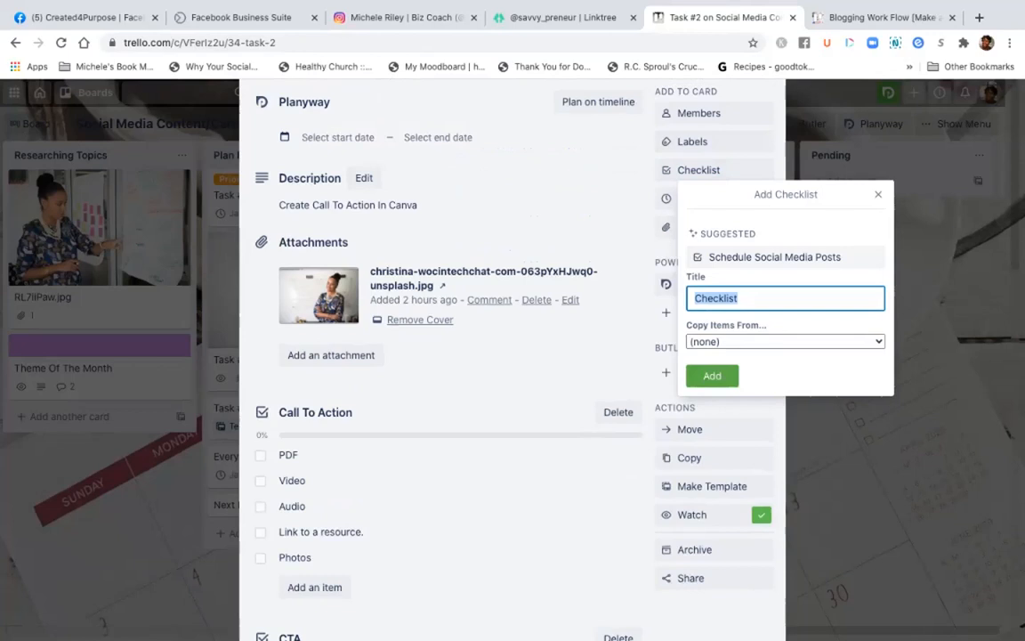
left_click(739, 298)
left_click(712, 376)
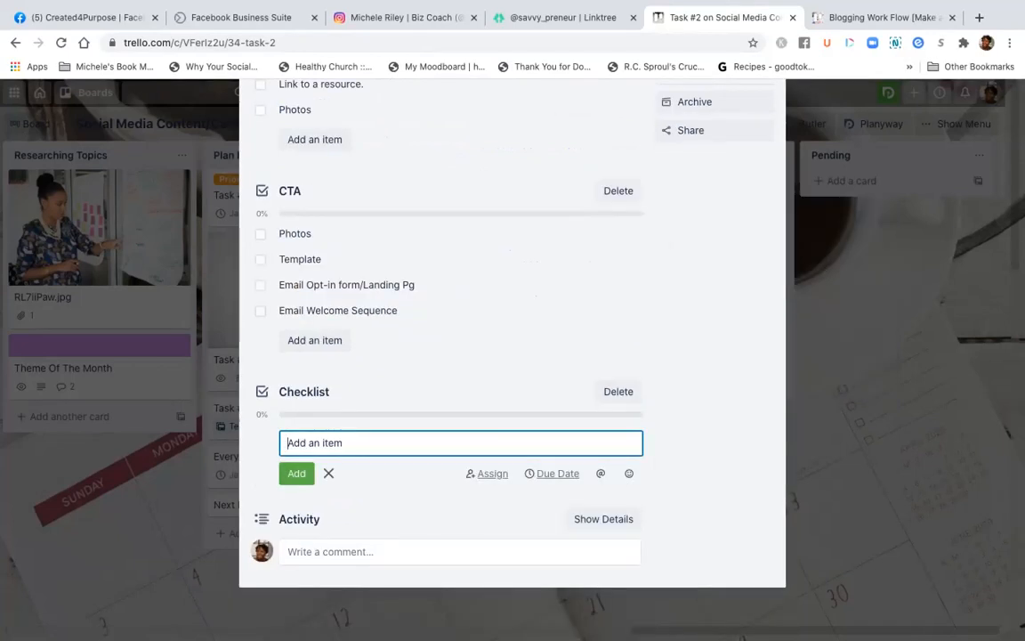
Leave the new checklist's title as it is, delete that empty checklist from Task #2 and close the card
left_click(304, 391)
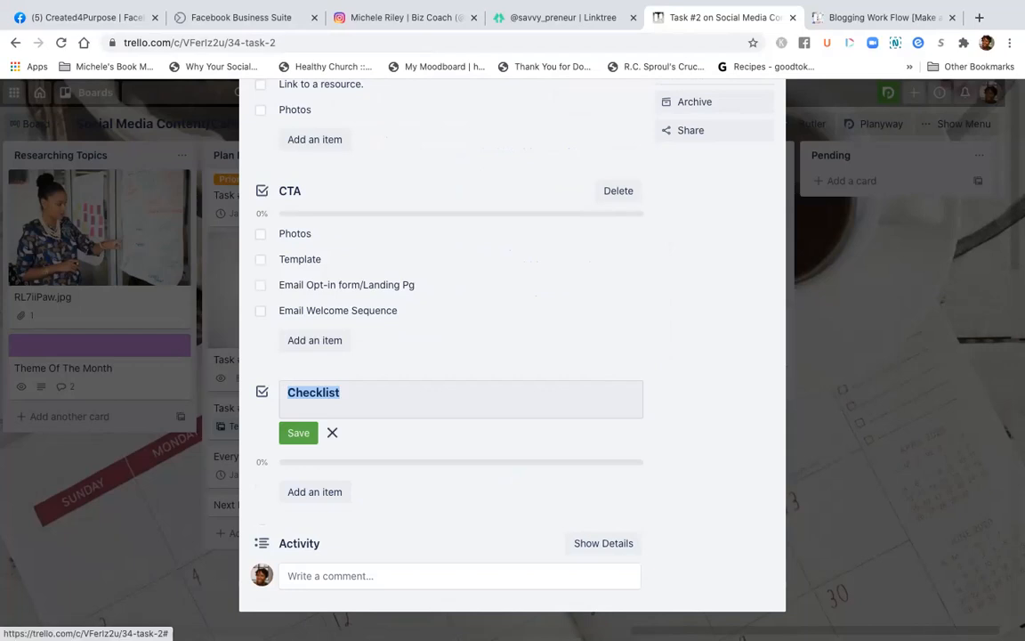
left_click(332, 433)
left_click(315, 463)
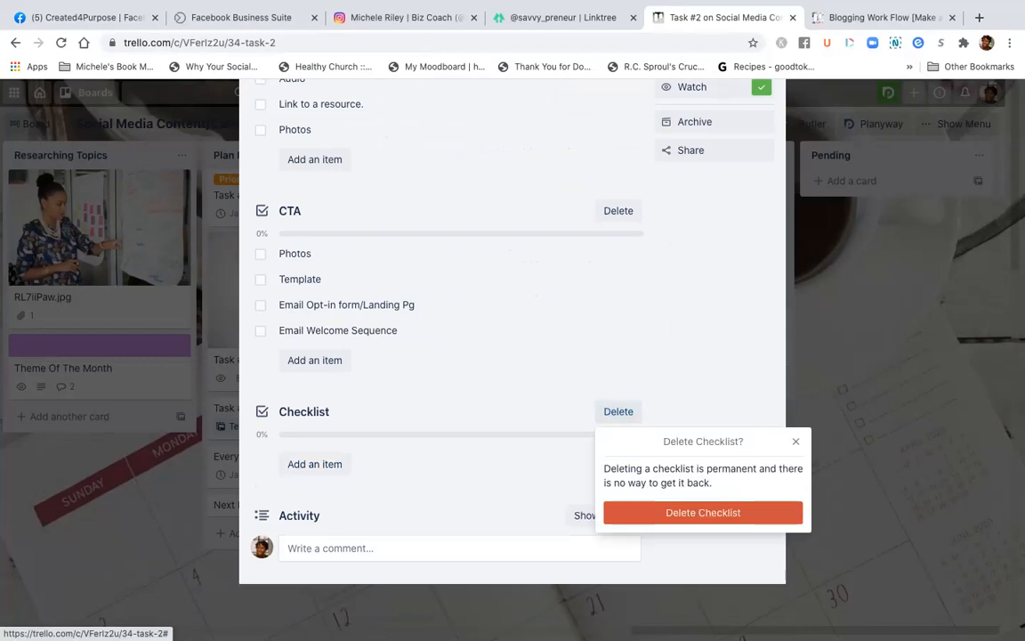
left_click(703, 513)
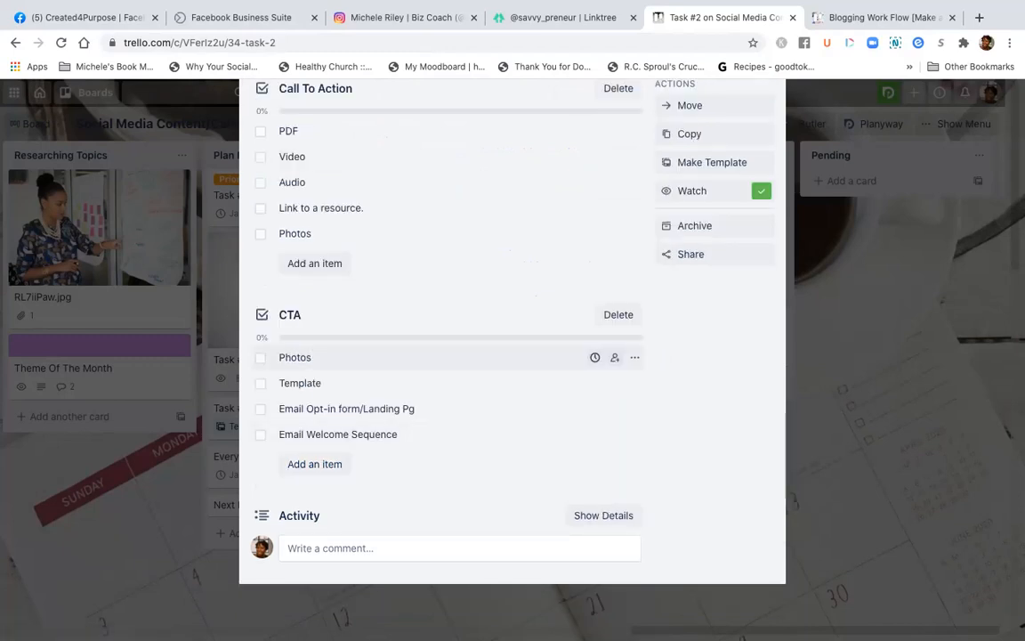
scroll(513, 356, "up", 6)
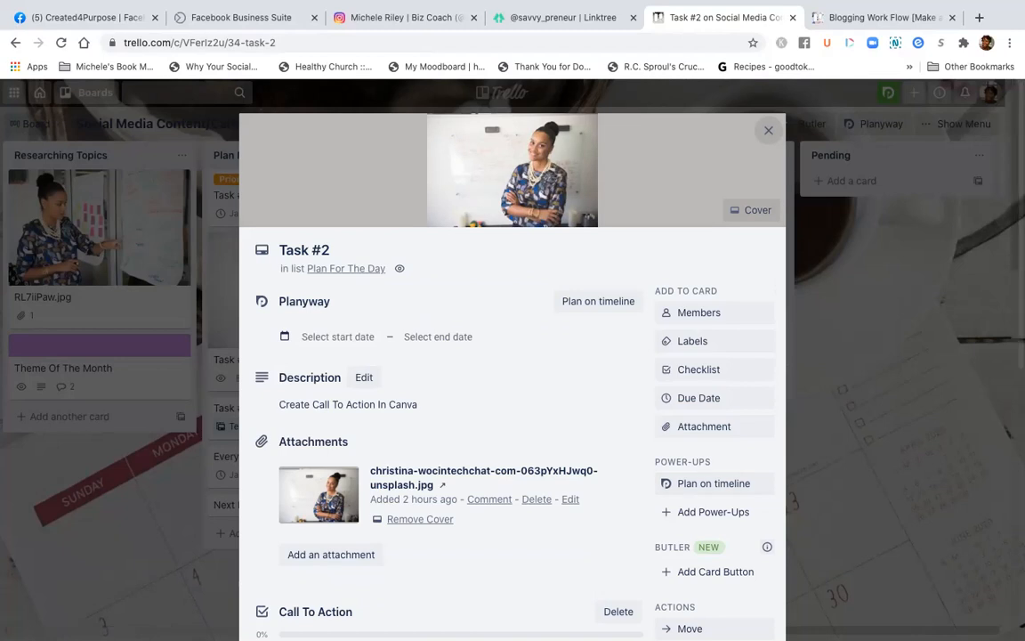
left_click(768, 130)
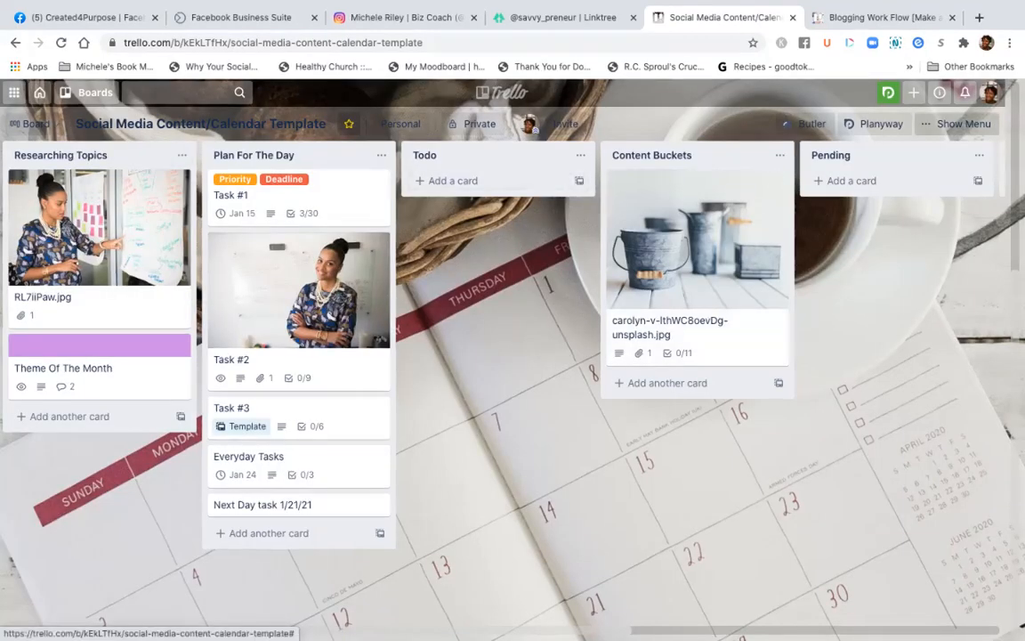
Look over the board's additional options, including Copy Board, and return to the board
left_click(957, 124)
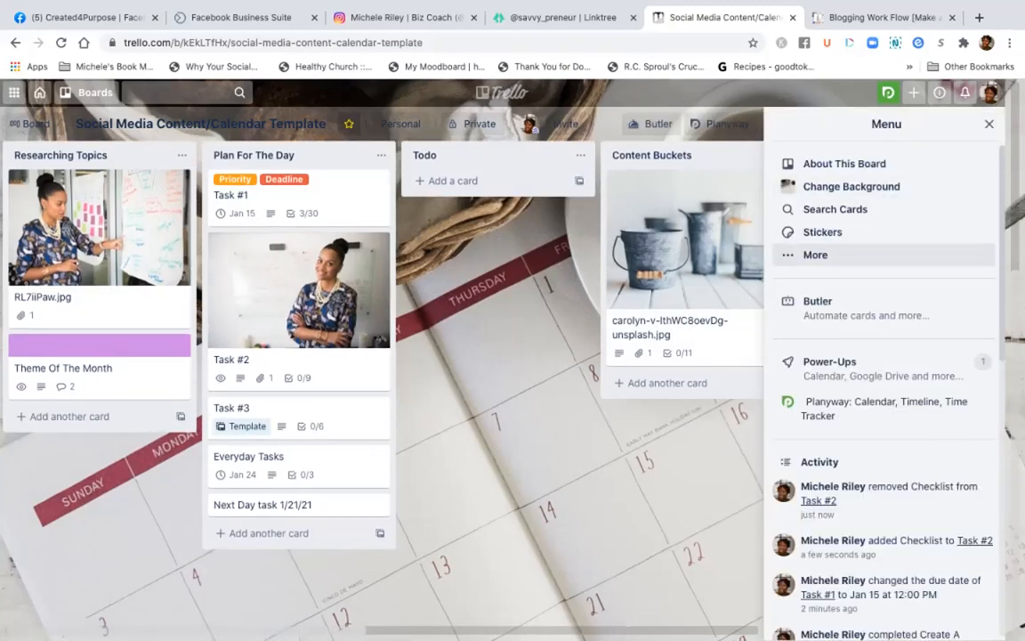
left_click(815, 255)
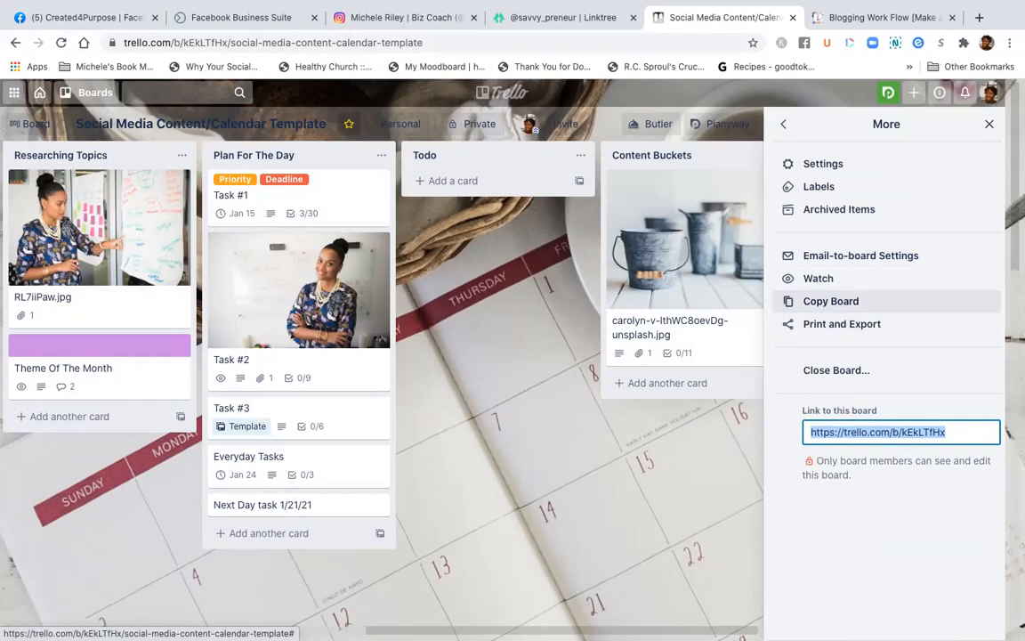
key("Escape")
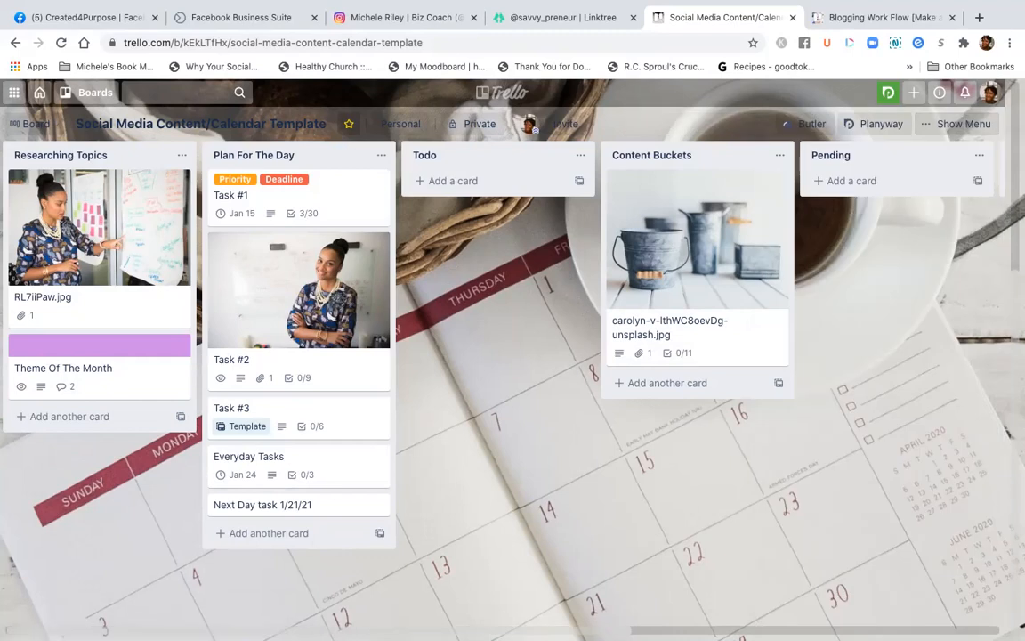
Open the Task #3 template card, examine its dates, description and Social Media Platforms checklist, and close it
scroll(299, 417, "right", 1)
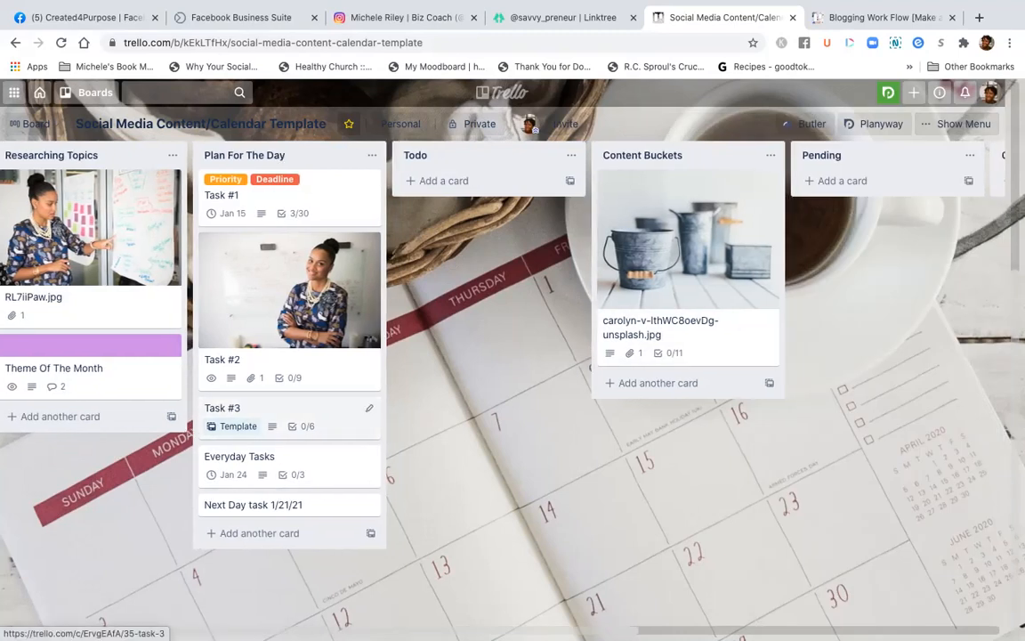
left_click(267, 409)
scroll(512, 356, "down", 1)
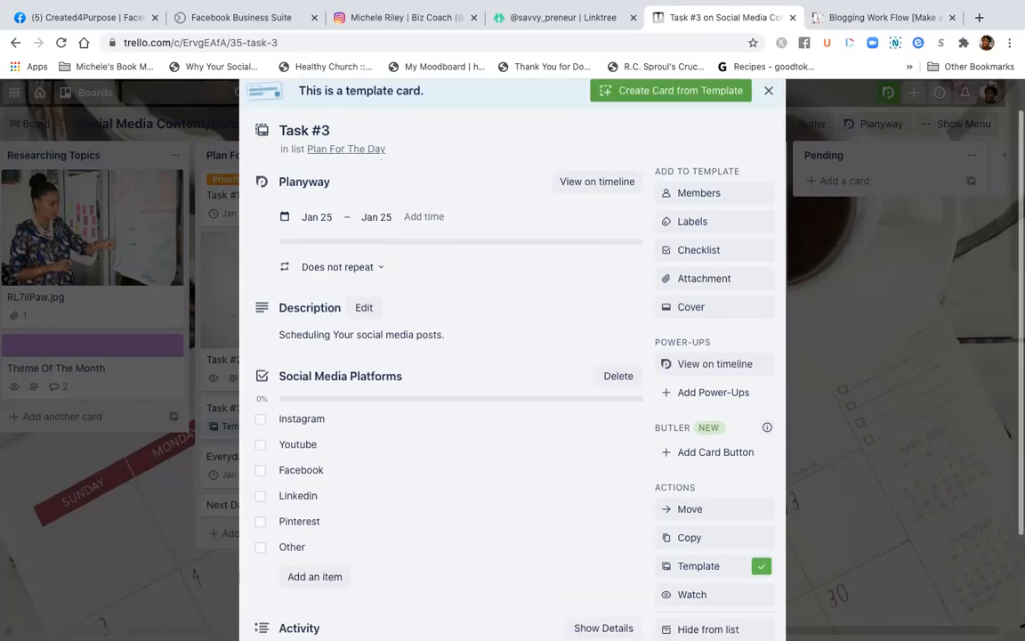
scroll(445, 462, "down", 2)
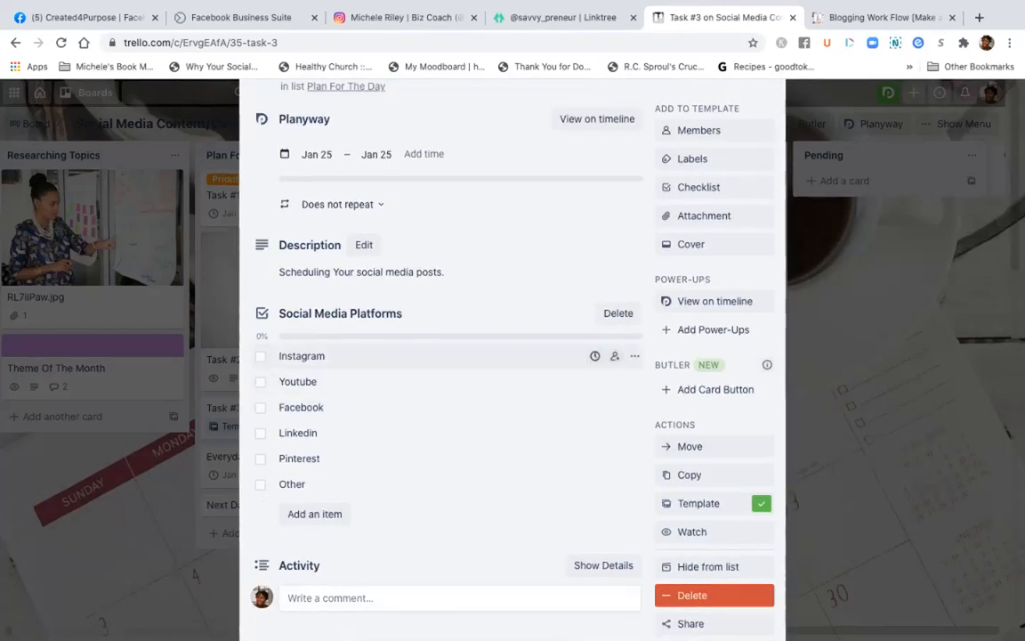
scroll(445, 356, "down", 2)
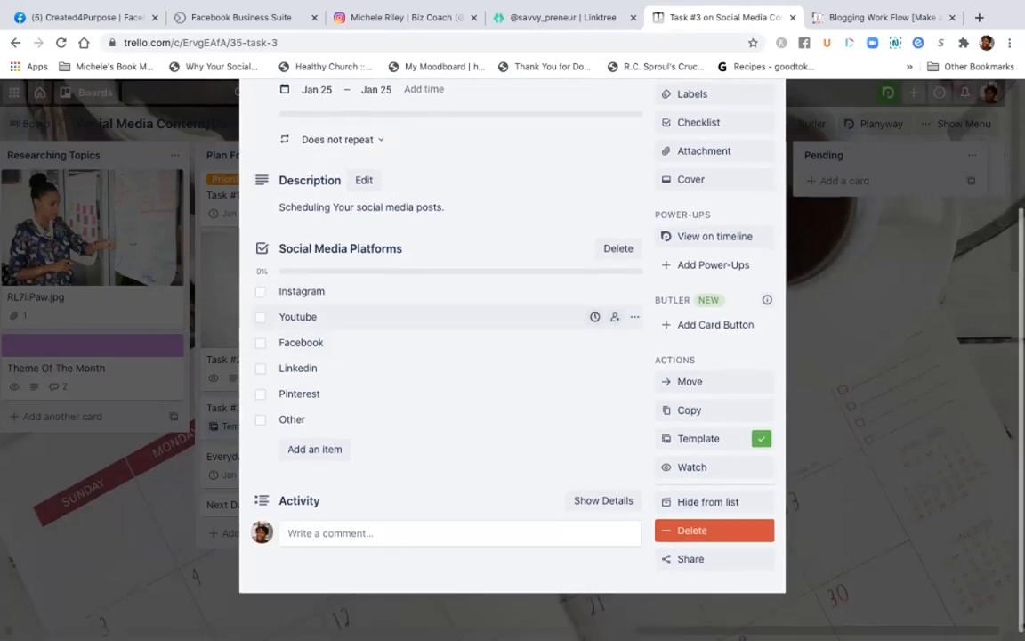
scroll(444, 401, "up", 3)
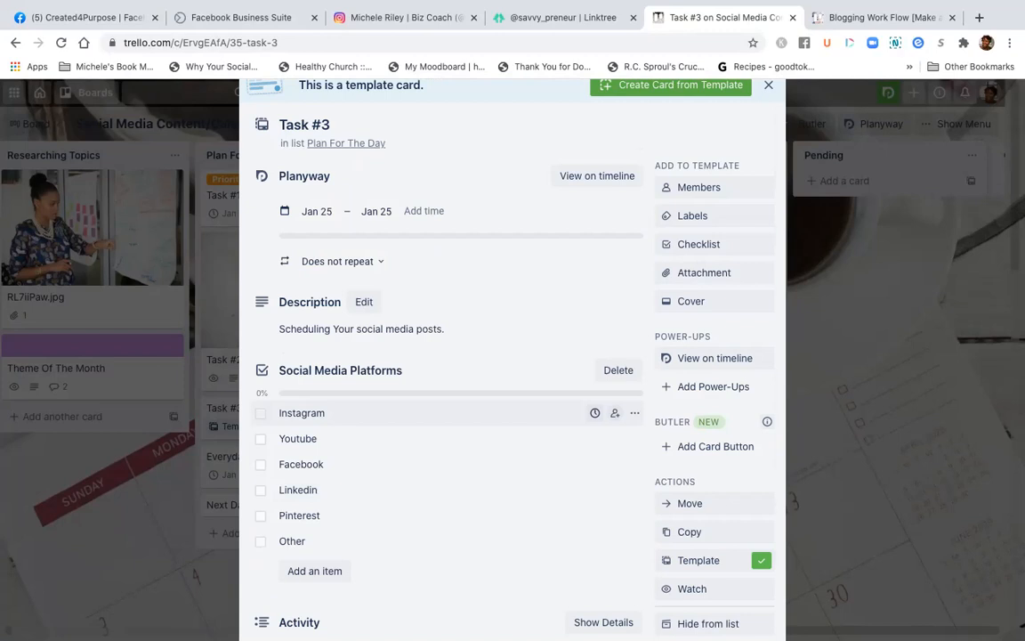
scroll(444, 437, "up", 1)
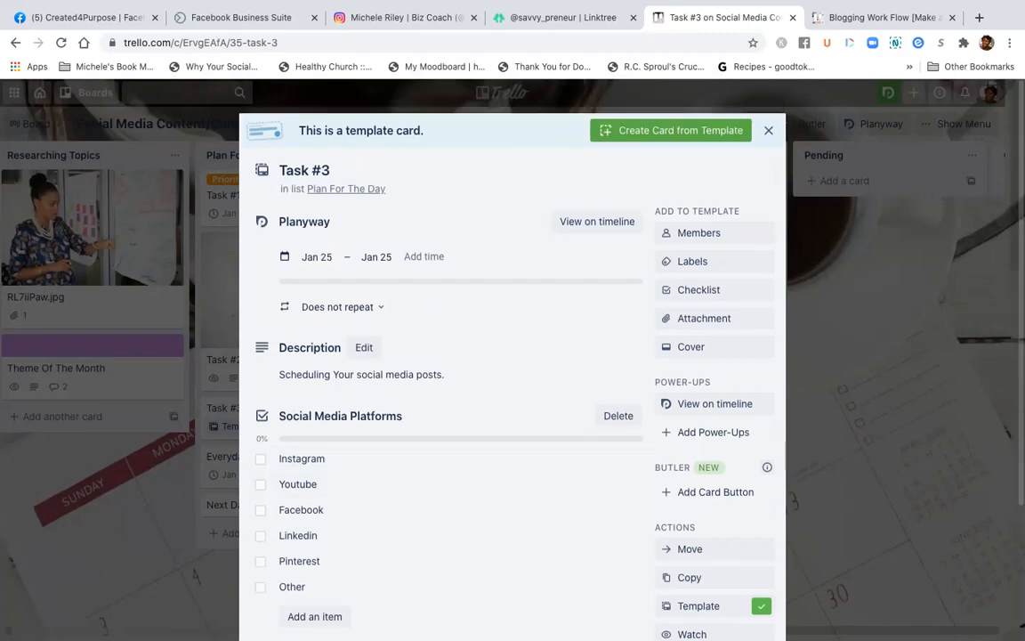
left_click(768, 130)
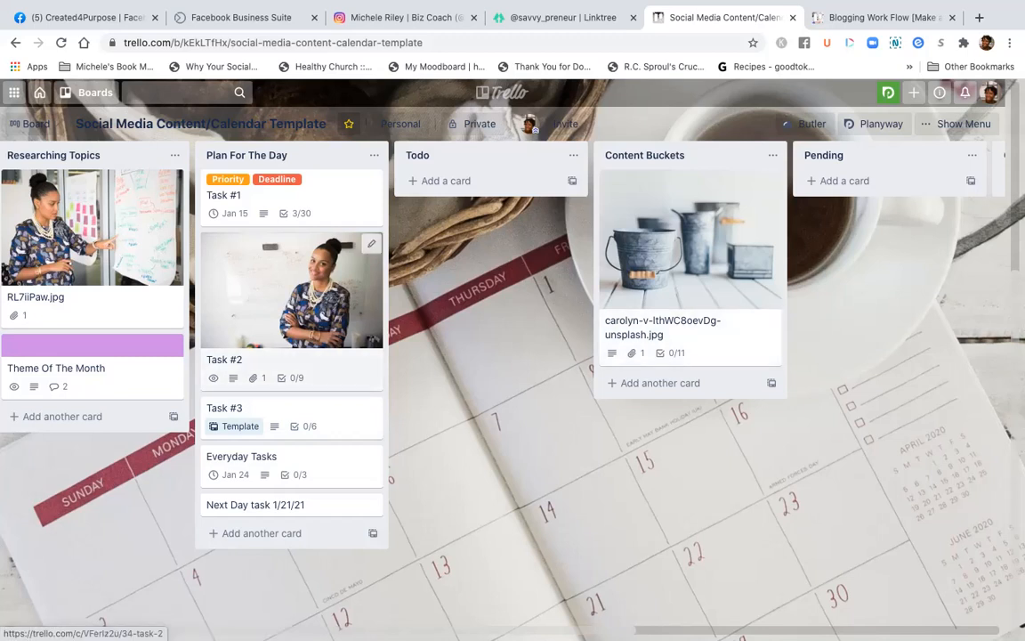
Add a card titled Create Video to the Todo list
left_click(446, 180)
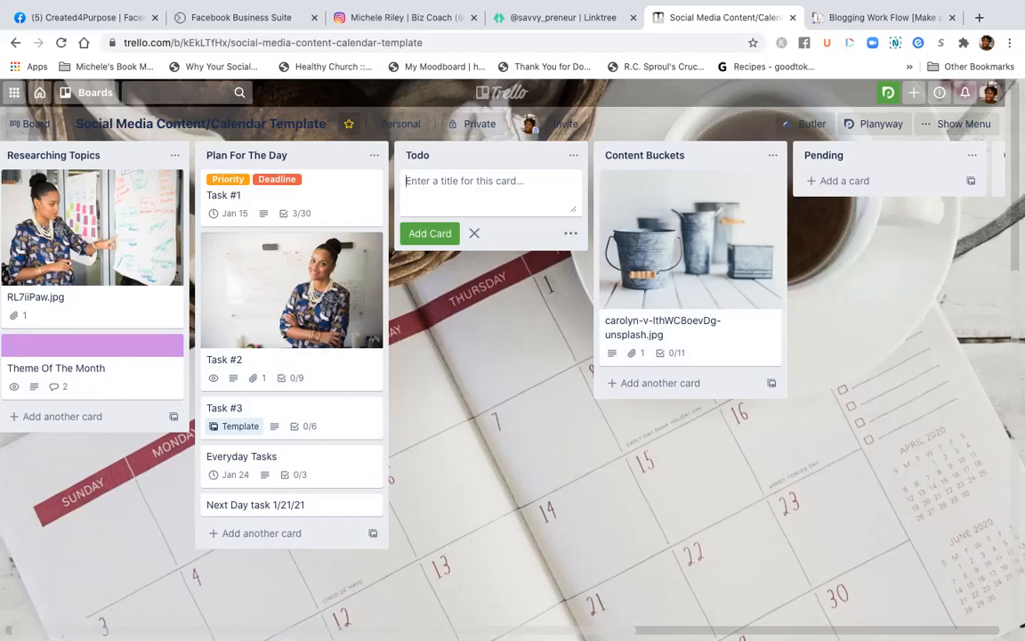
type("Create Vid")
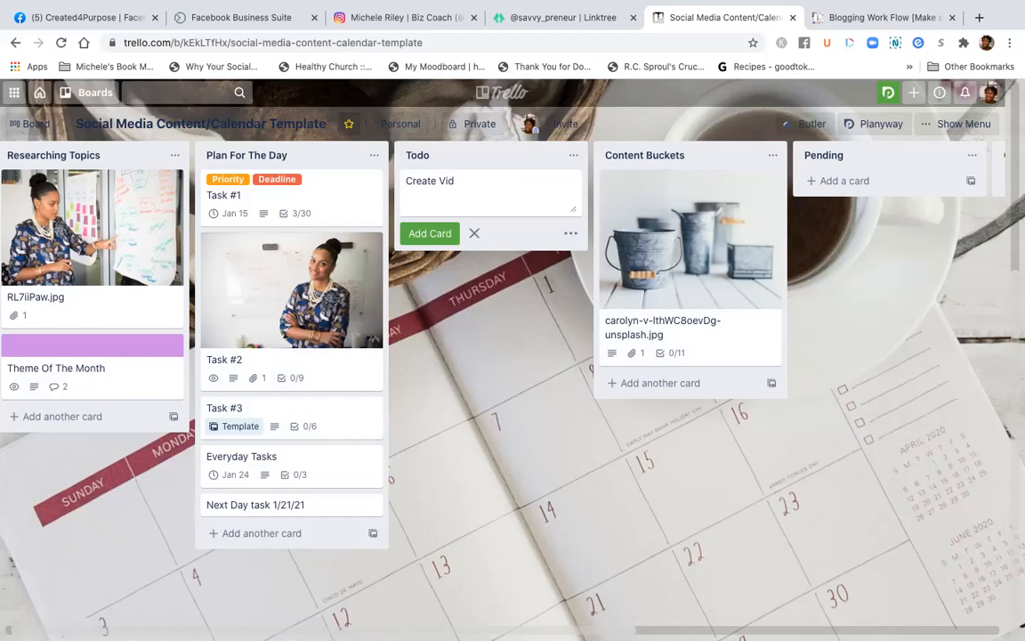
type("eo")
key("Return")
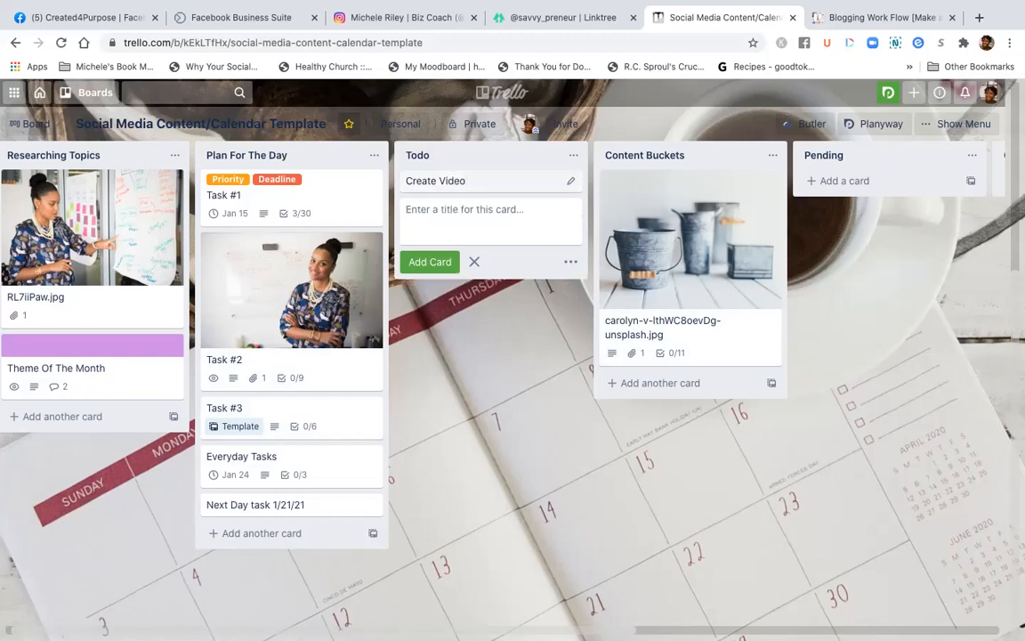
Mark Create A Blog Post and Create A Podcast as incomplete in Task #1's My Activities checklist and close the card
left_click(284, 198)
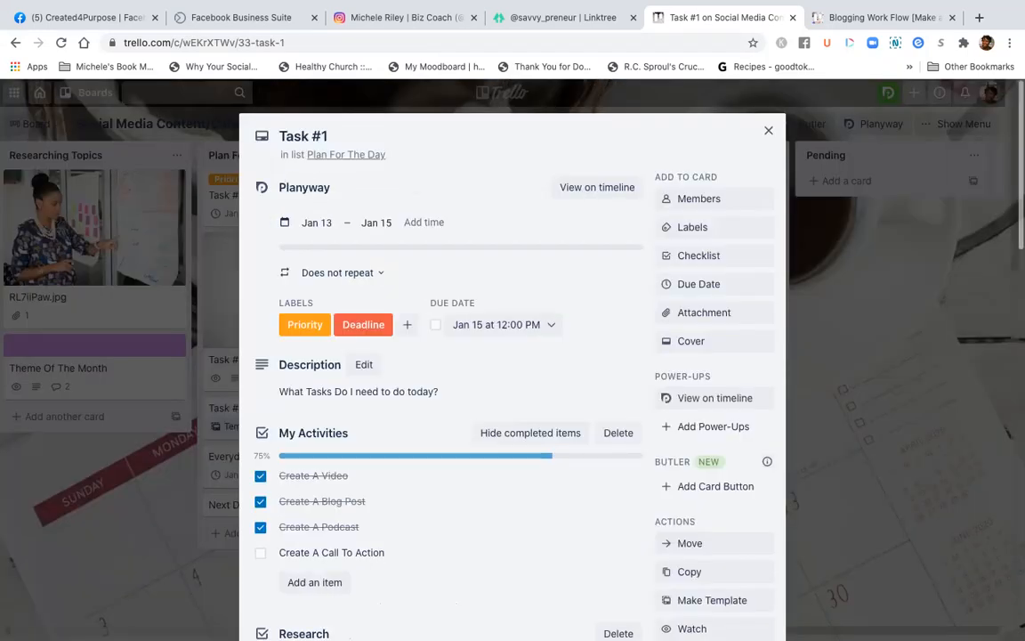
scroll(445, 498, "down", 1)
scroll(445, 481, "up", 1)
left_click(260, 492)
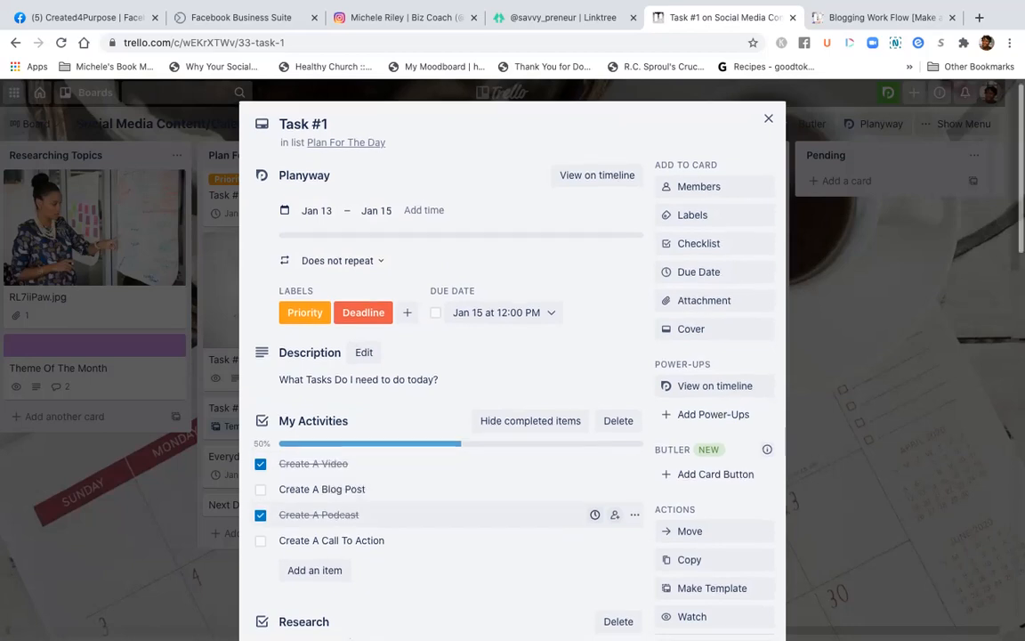
scroll(445, 516, "down", 1)
scroll(445, 507, "up", 1)
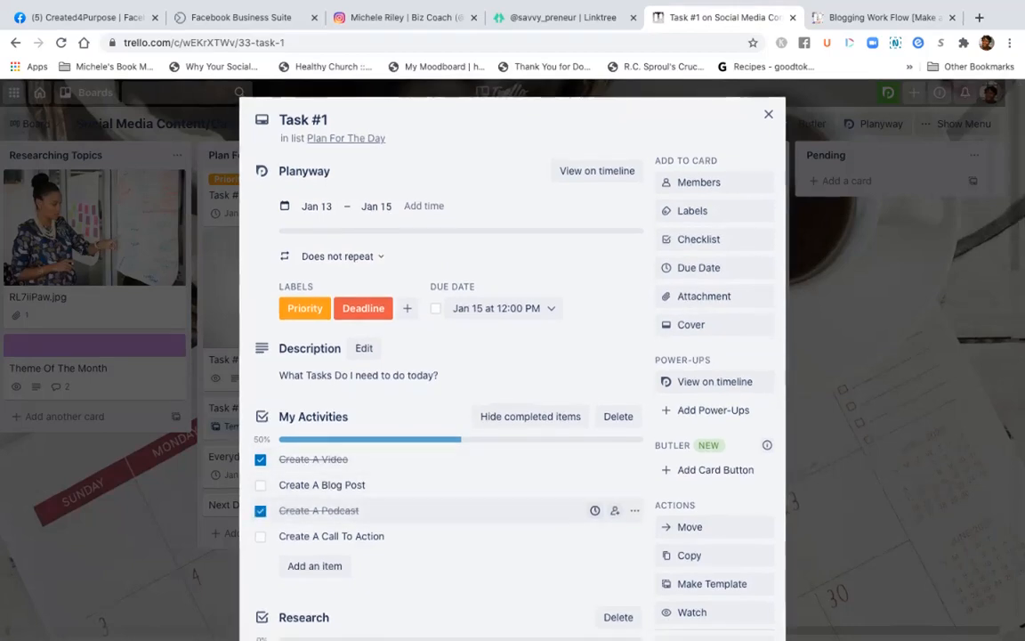
left_click(260, 510)
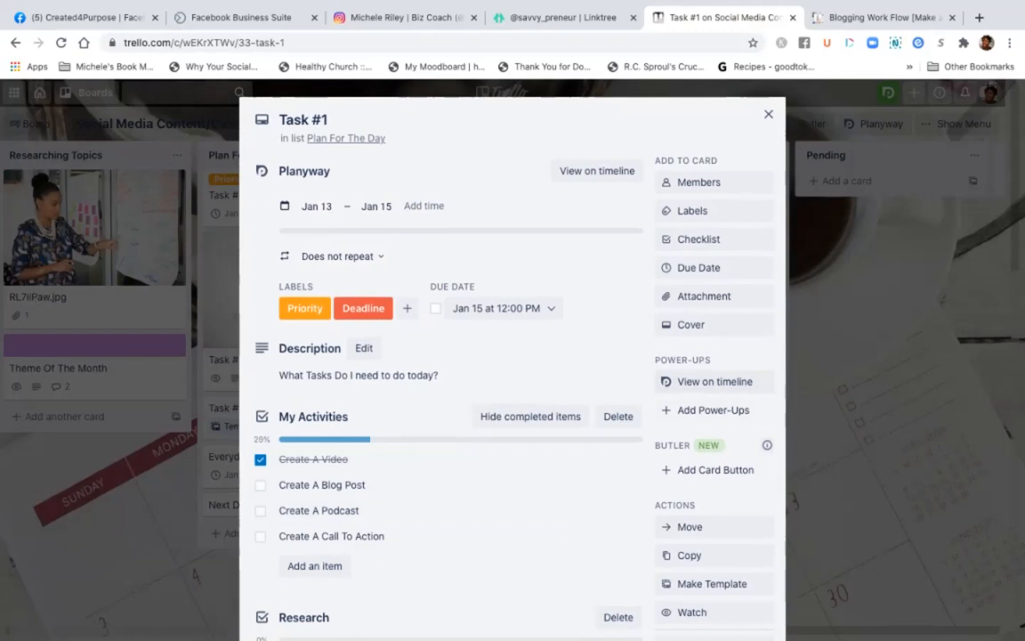
key("Escape")
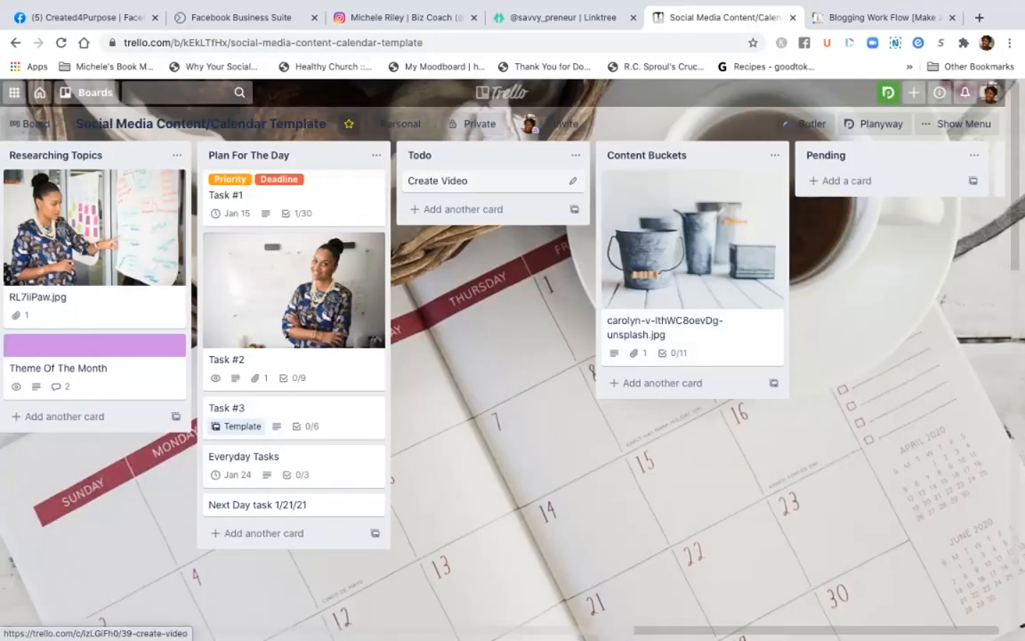
Add a Video checklist to the Create Video card in Todo, copying its items from Task #1's Video checklist
left_click(437, 181)
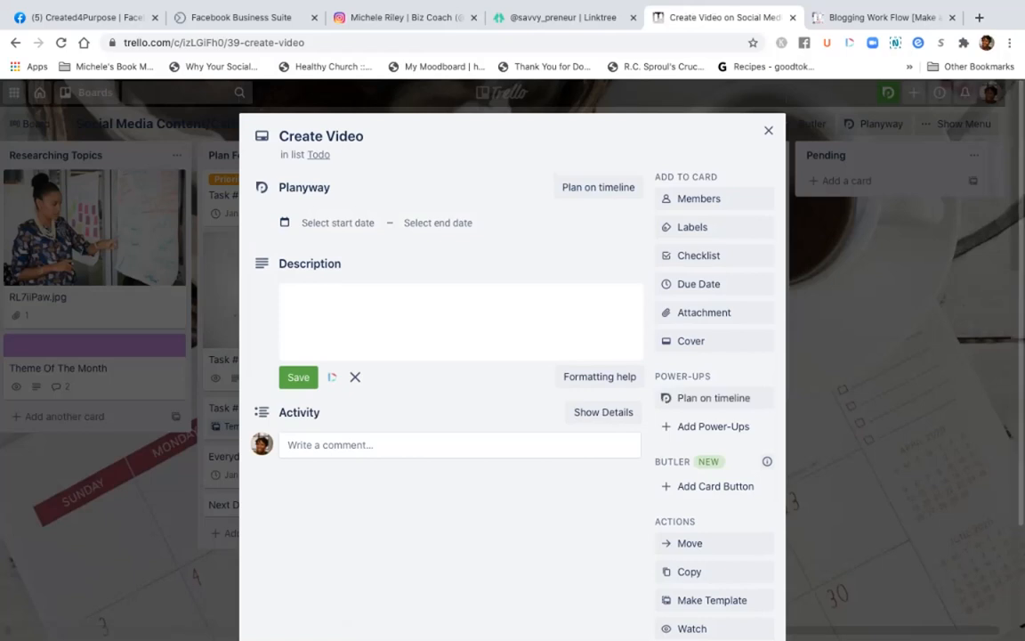
scroll(512, 356, "down", 3)
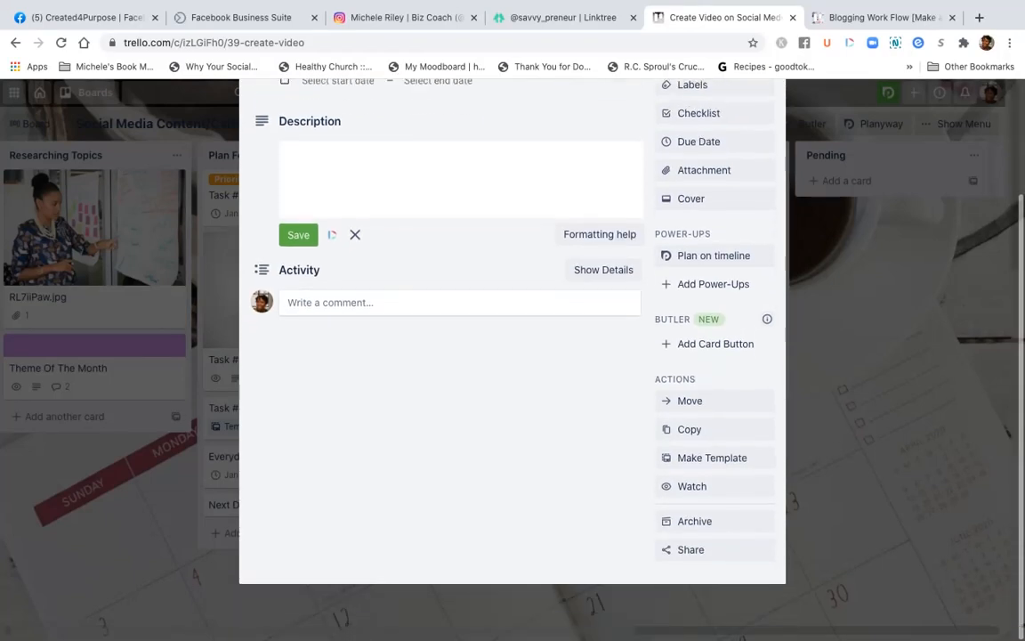
scroll(513, 355, "up", 3)
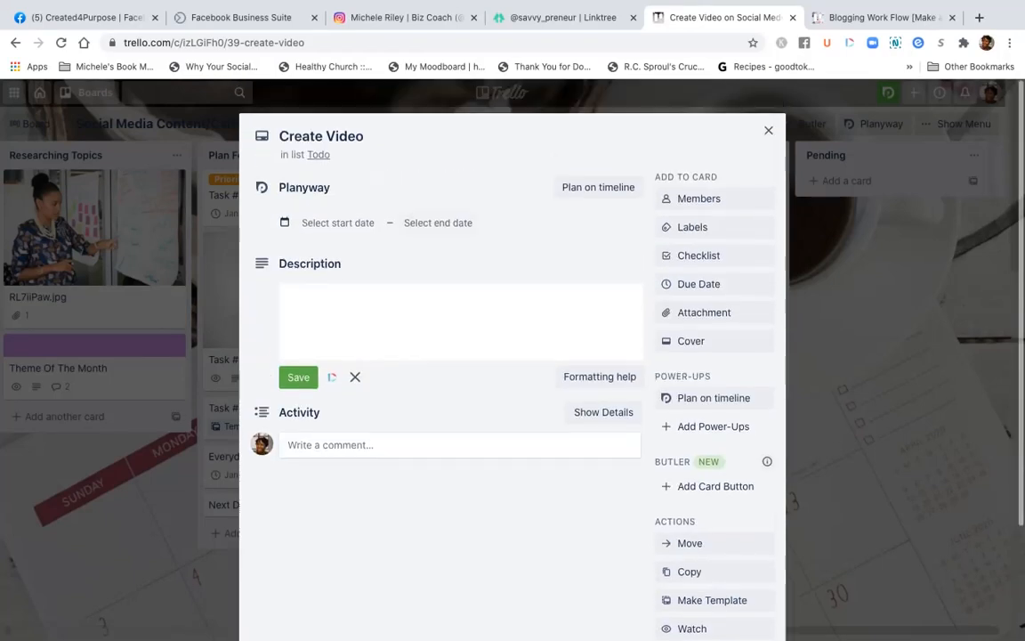
scroll(513, 355, "down", 1)
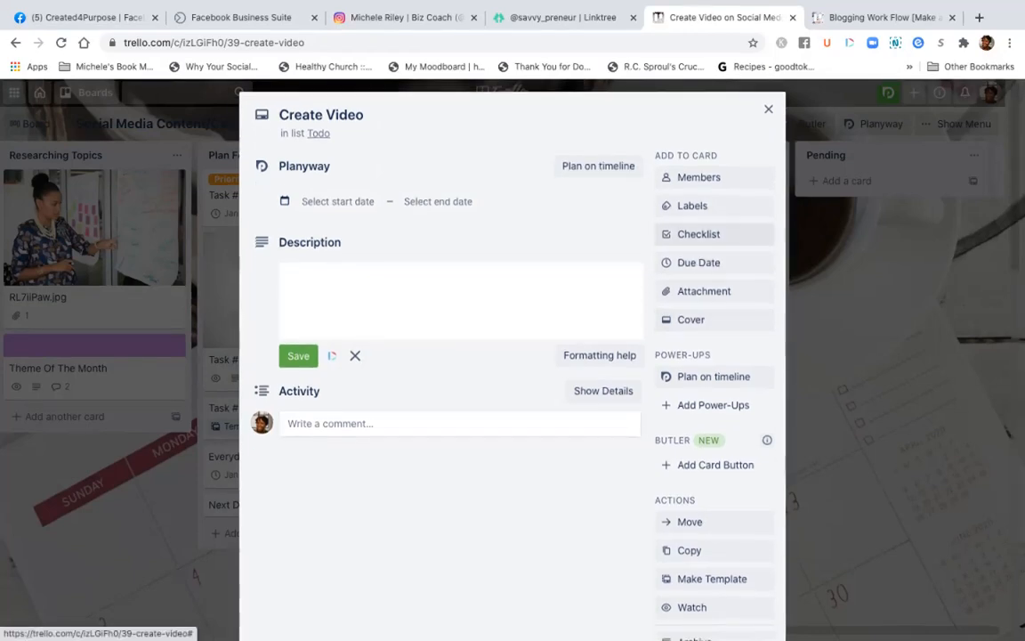
left_click(698, 234)
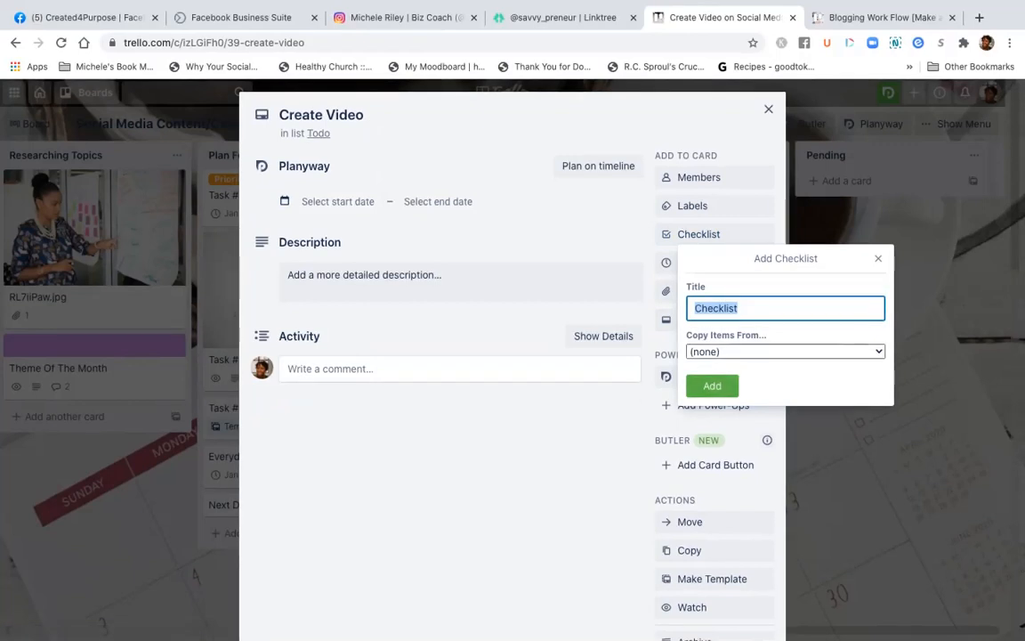
left_click(786, 352)
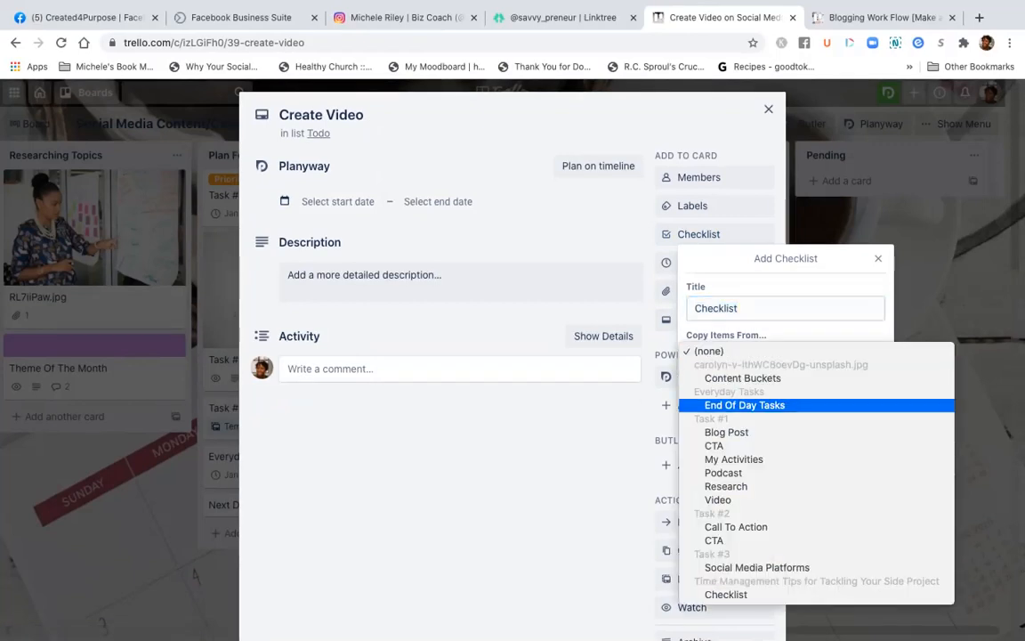
left_click(720, 500)
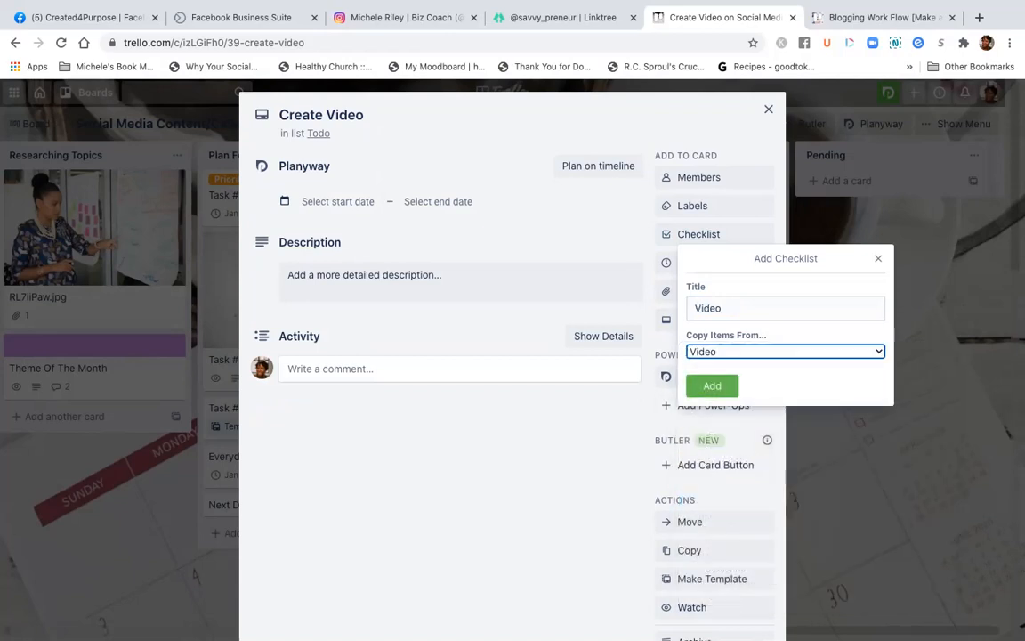
left_click(712, 385)
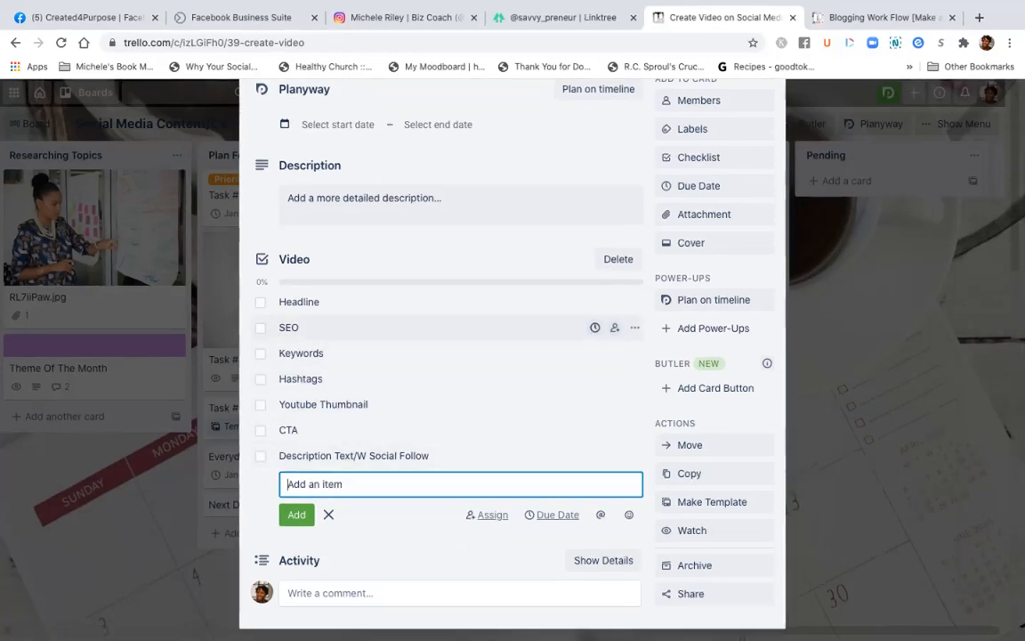
Mark every item in the card's Video checklist as complete, from Headline to Description Text/W Social Follow
scroll(534, 383, "up", 1)
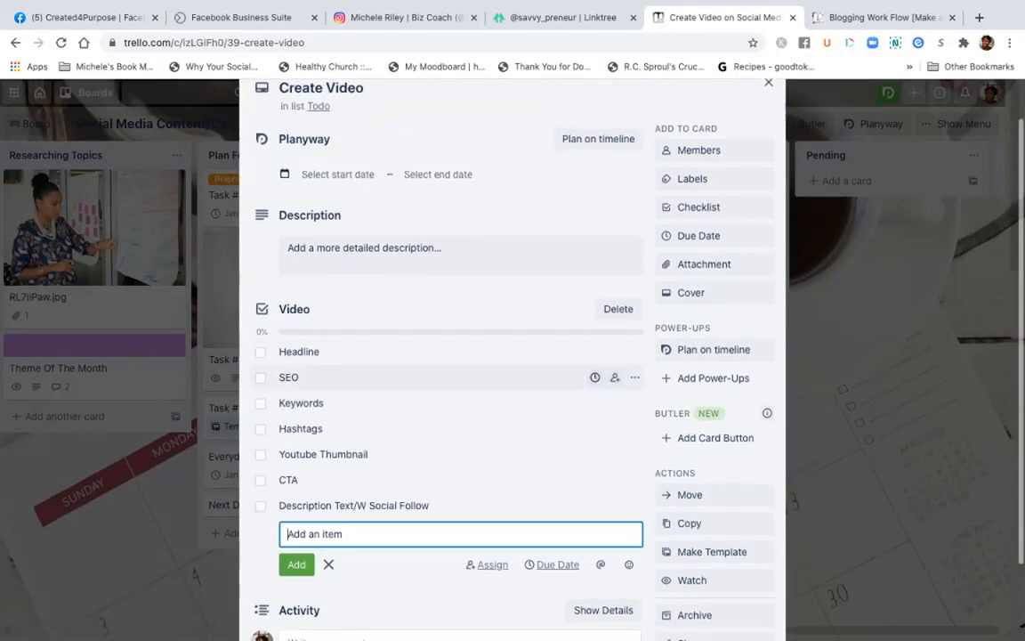
left_click(260, 352)
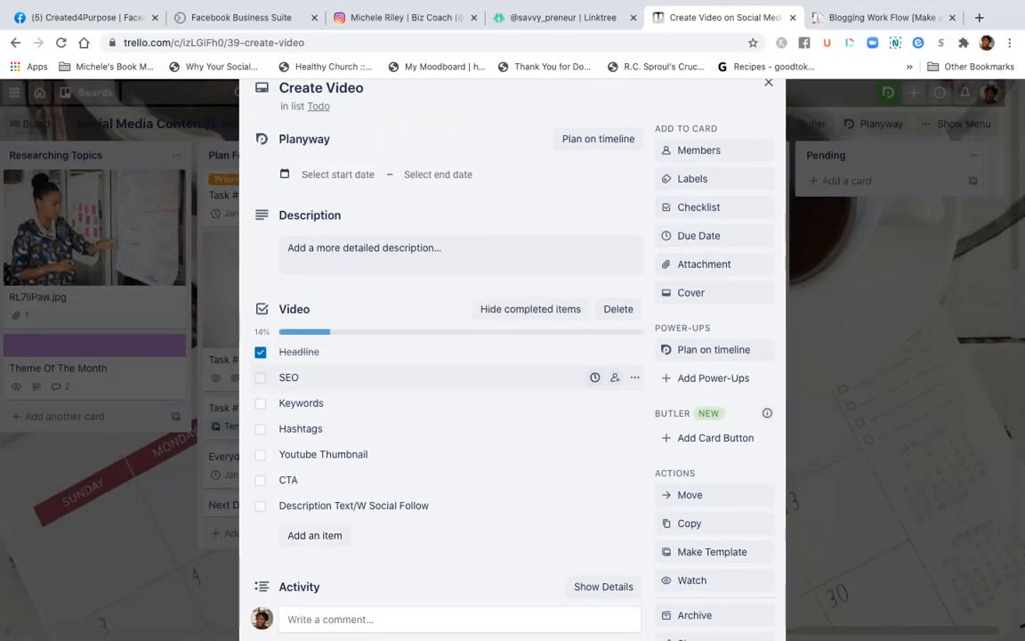
left_click(259, 378)
left_click(260, 403)
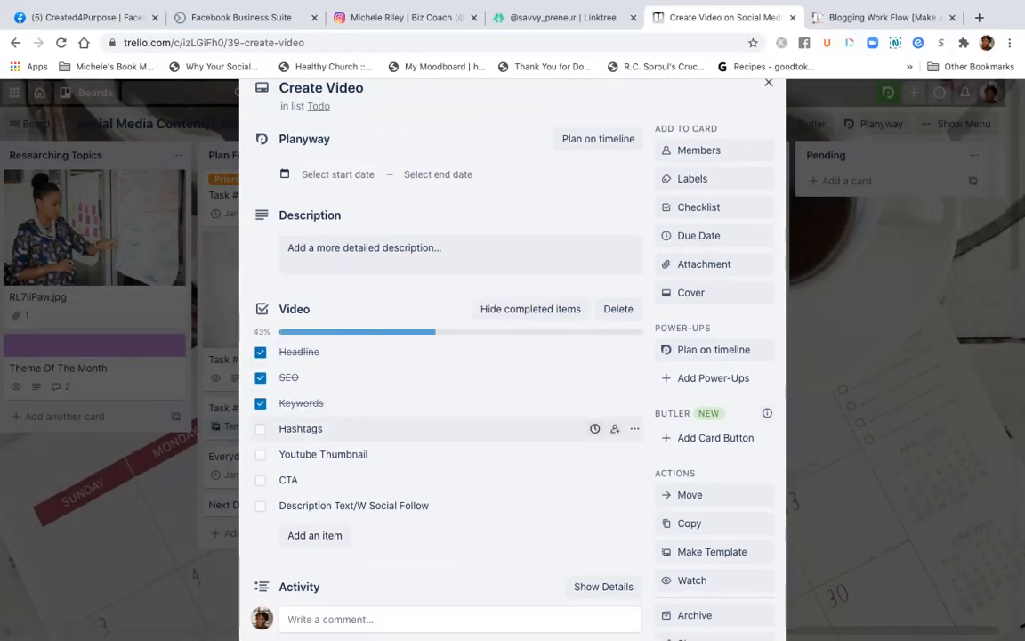
left_click(260, 429)
left_click(260, 454)
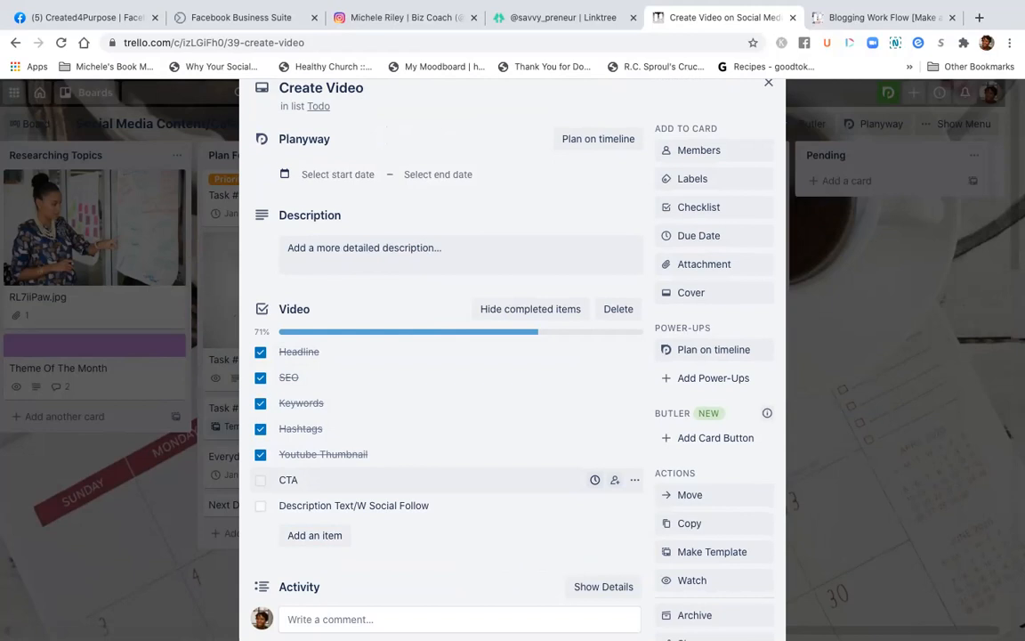
left_click(259, 480)
left_click(260, 505)
Apply the green Completed label to the Create Video card
scroll(260, 505, "up", 1)
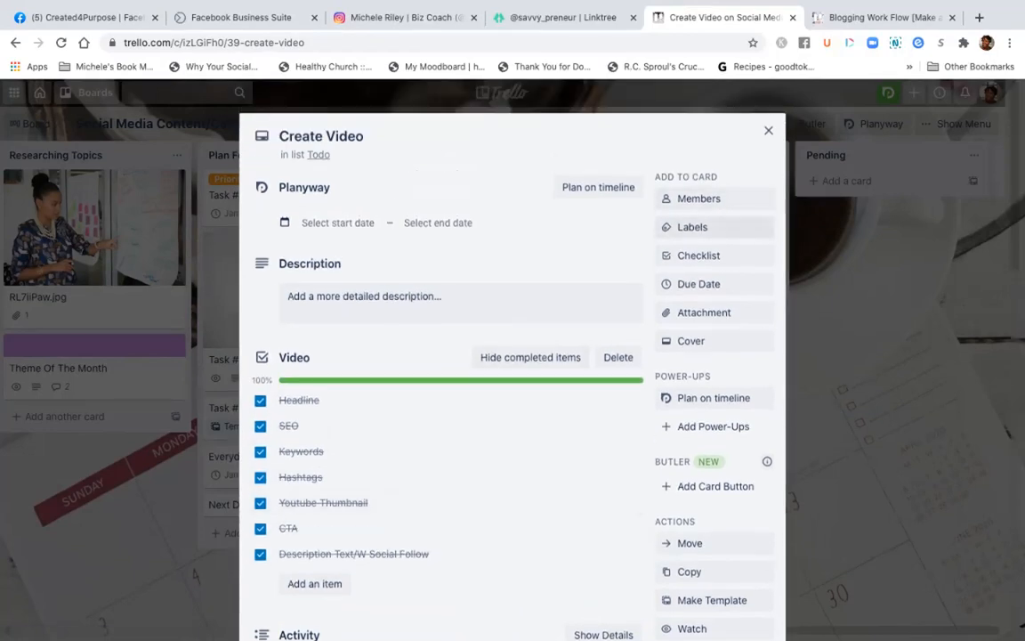
left_click(693, 227)
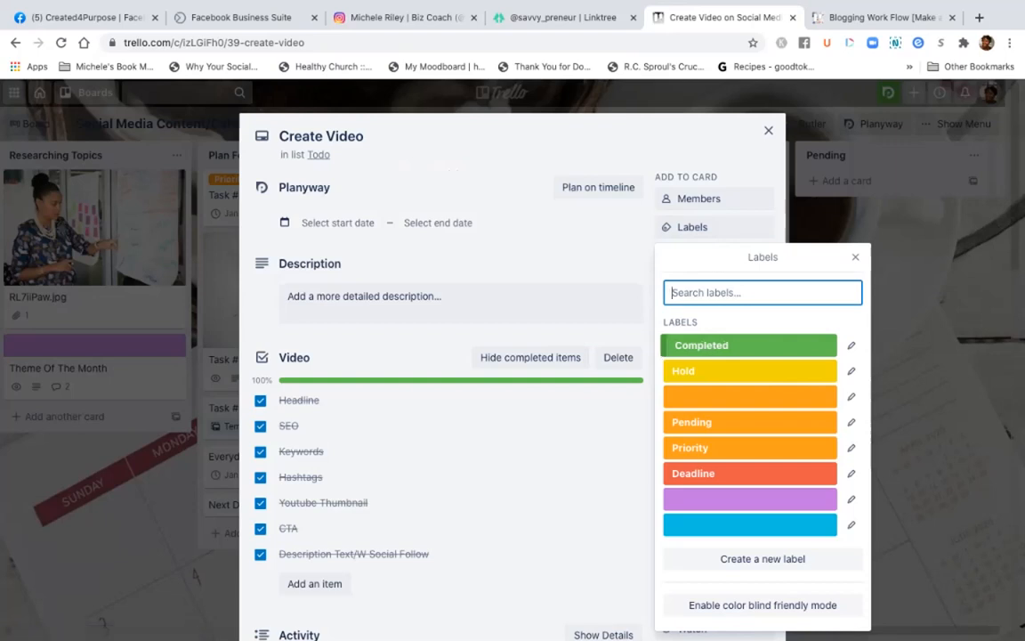
left_click(751, 346)
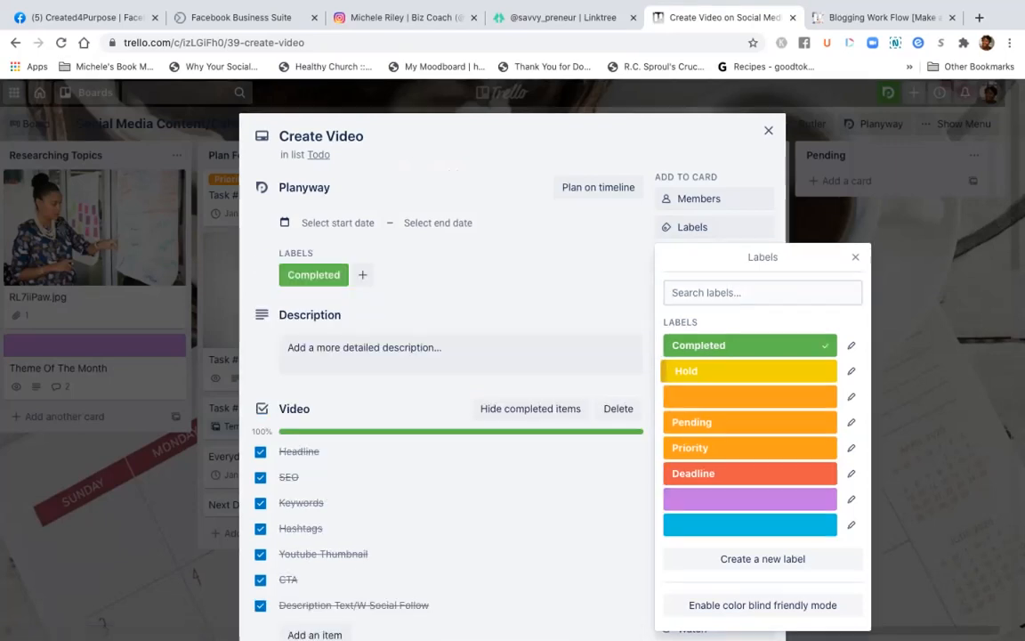
Add the yellow Hold label to the card, then rename that label Need More Info and recolor it purple
left_click(750, 370)
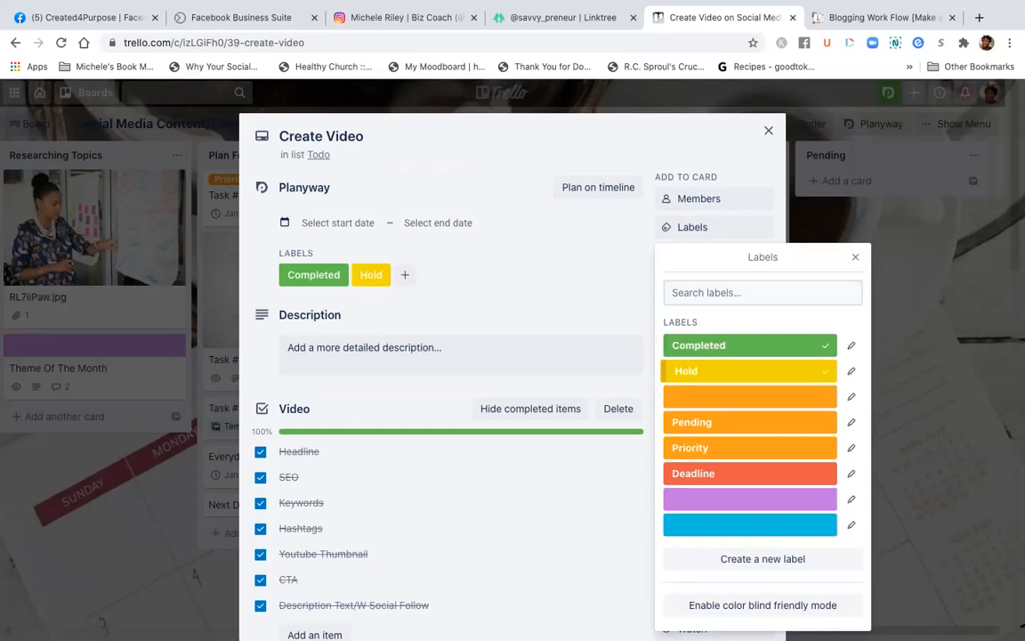
left_click(750, 370)
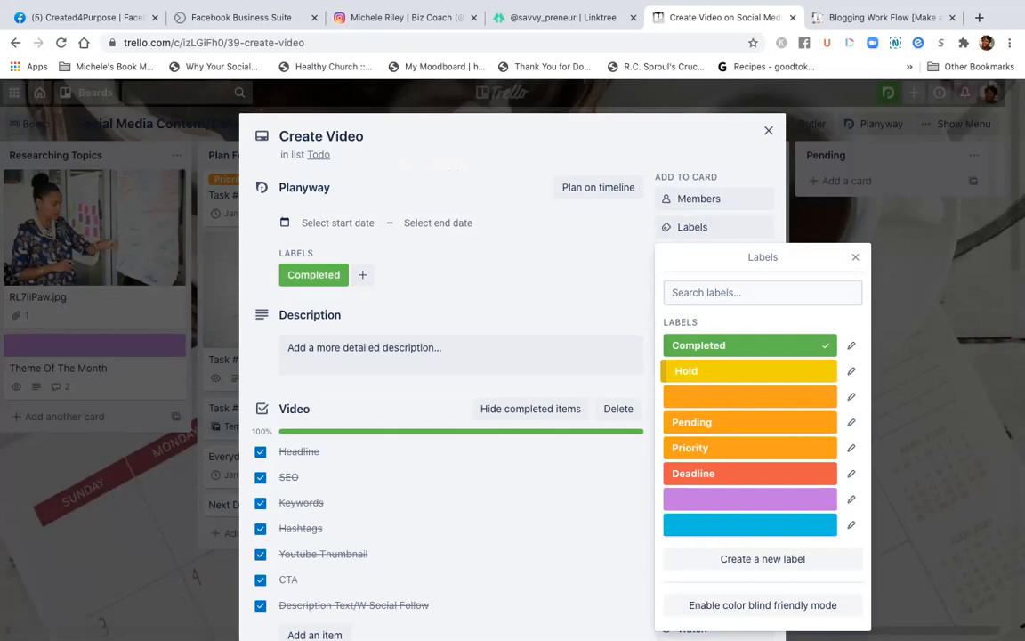
left_click(750, 370)
left_click(851, 370)
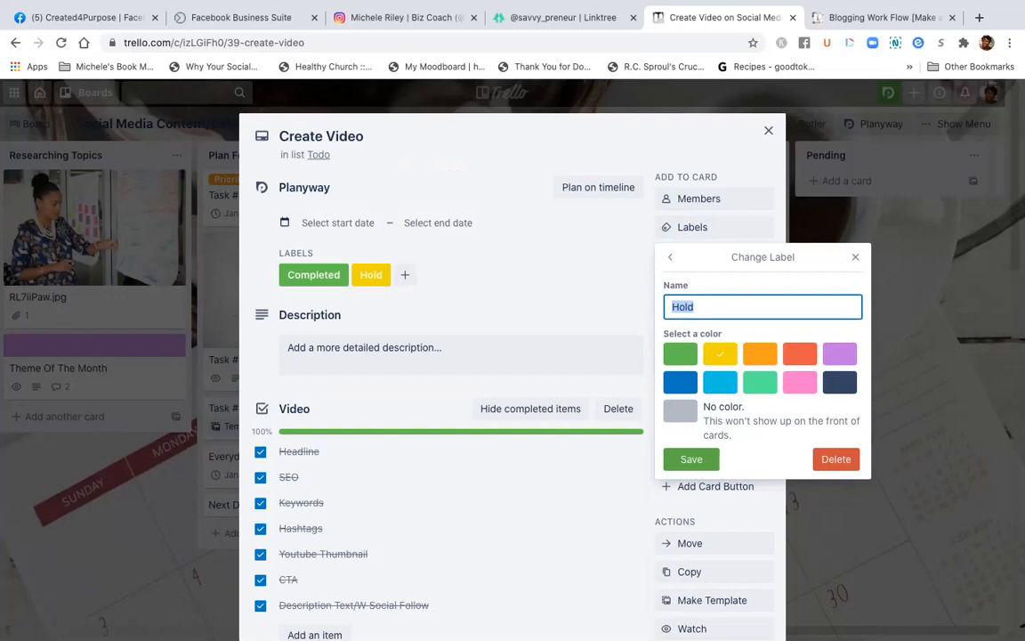
type("Pe")
left_click(840, 354)
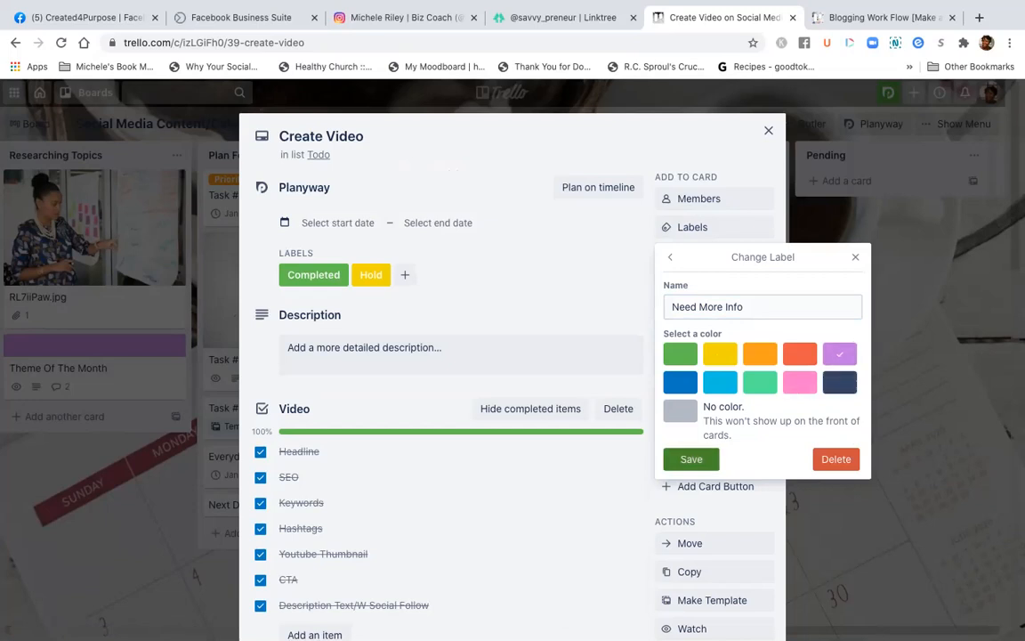
left_click(692, 458)
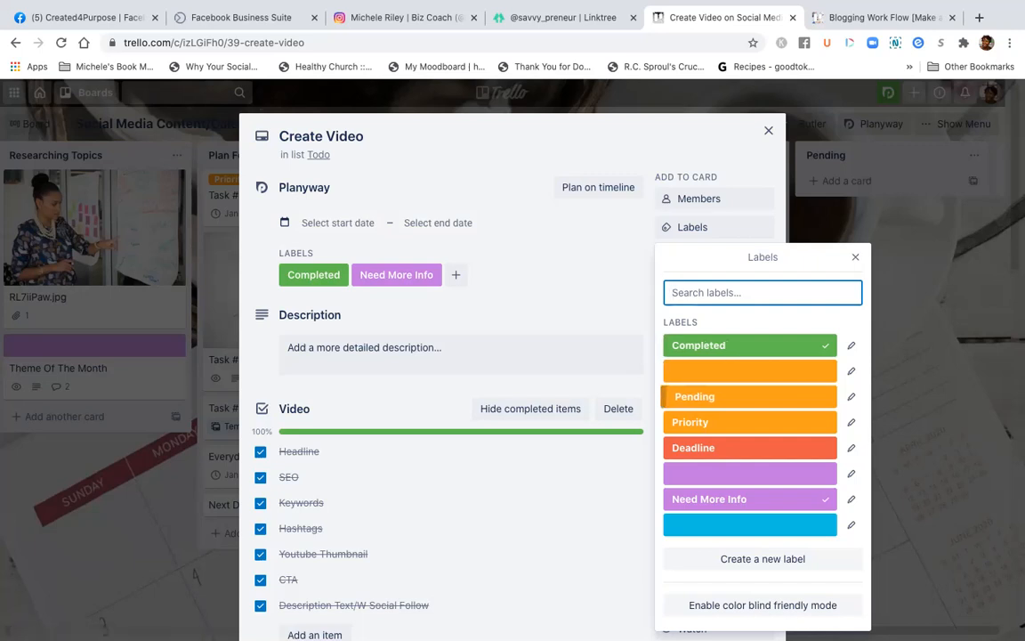
Remove the Need More Info label from the Create Video card and move the card to the Completed list
left_click(712, 498)
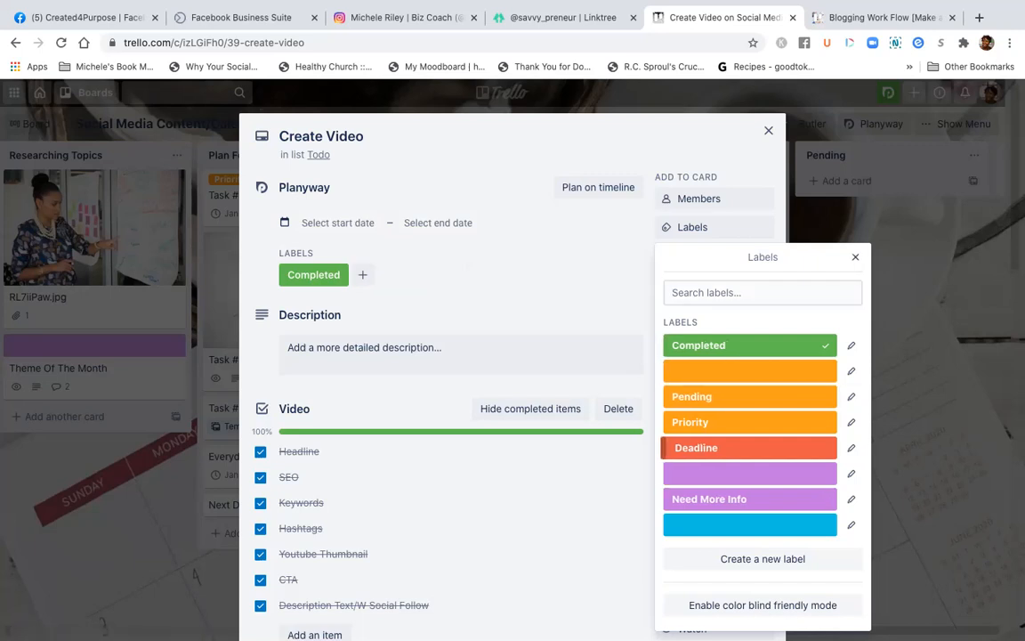
left_click(855, 257)
left_click(769, 131)
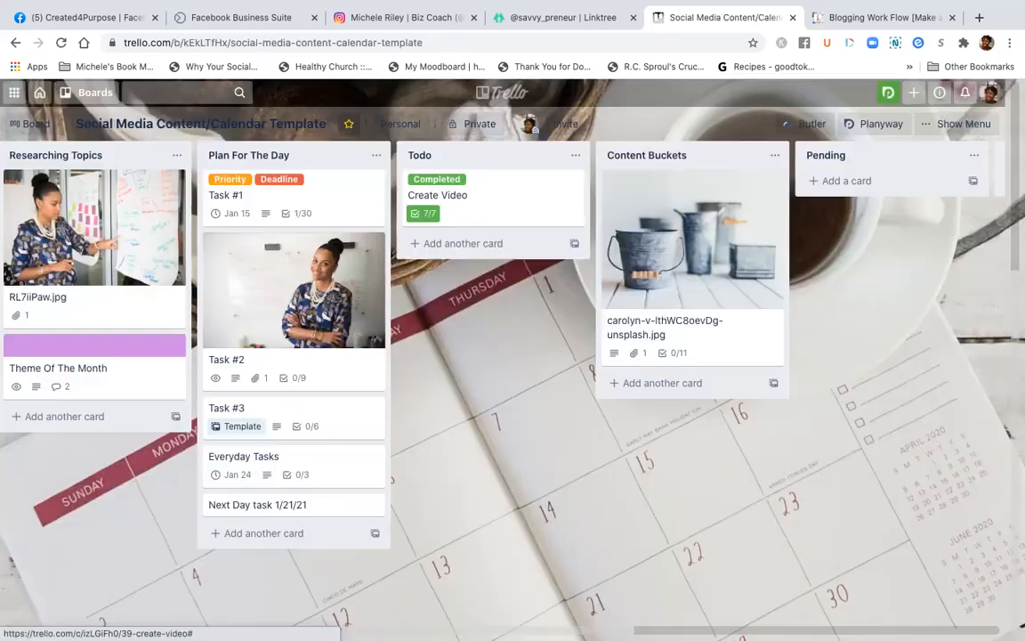
left_click_drag(489, 201, 854, 194)
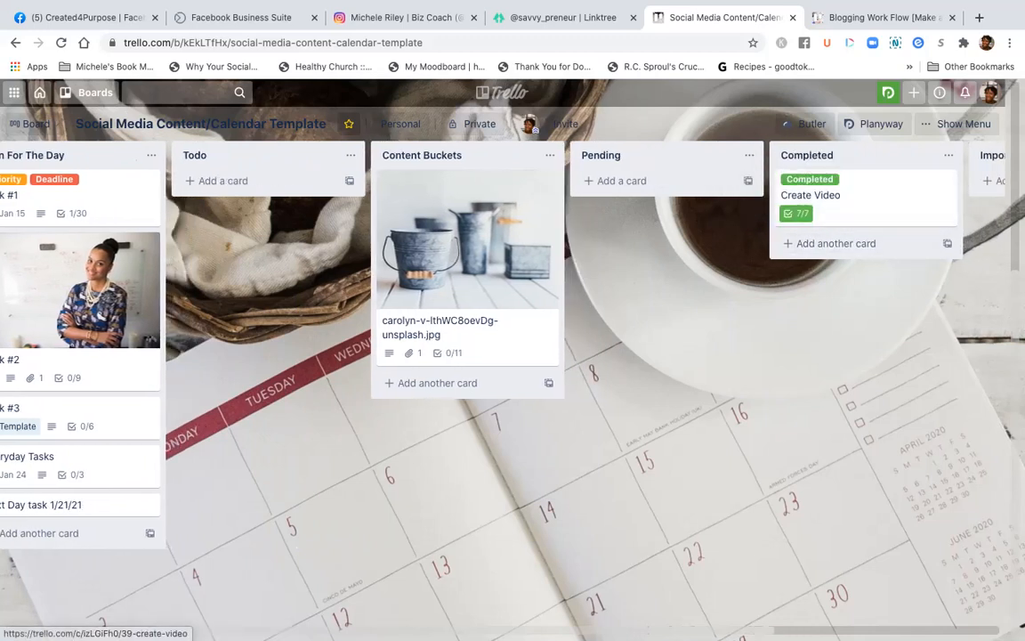
Review the My Activities, Research and Blog Post checklists on the Task #1 card and close it
scroll(467, 267, "left", 3)
scroll(258, 284, "left", 1)
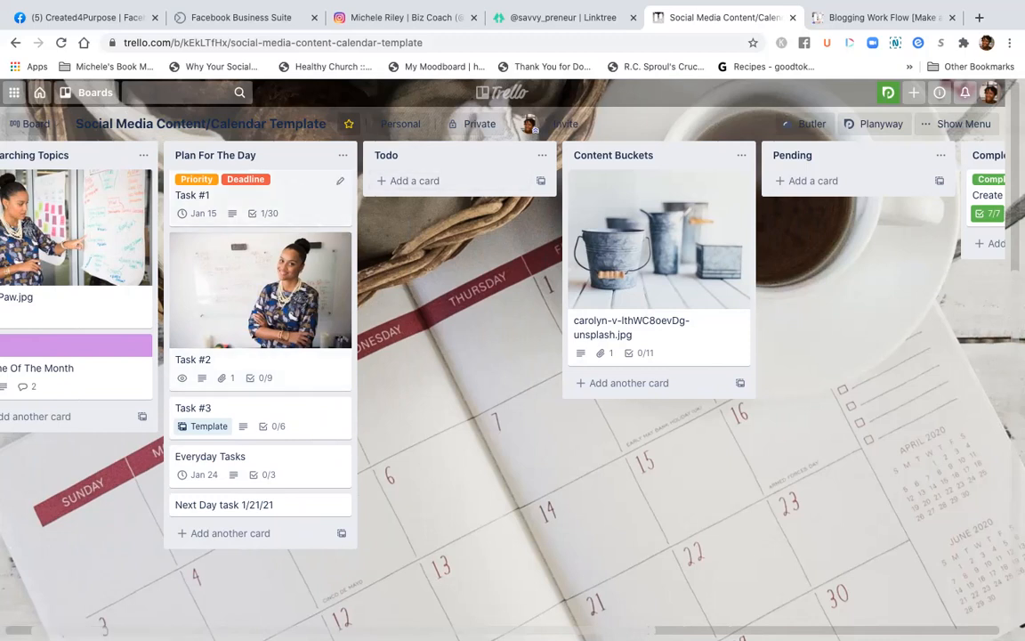
left_click(231, 195)
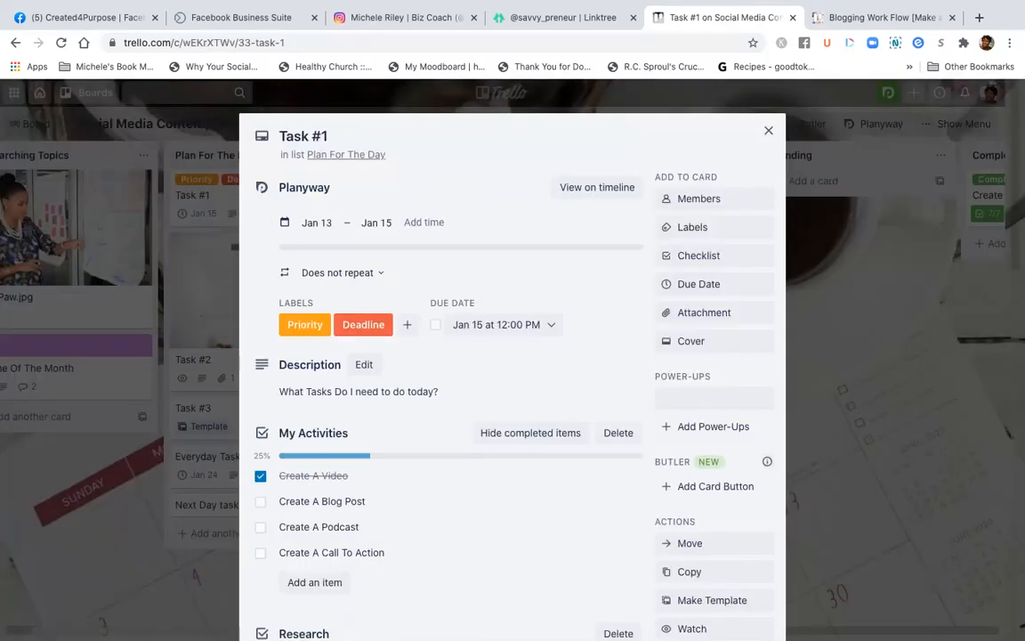
scroll(511, 356, "down", 5)
scroll(445, 400, "down", 5)
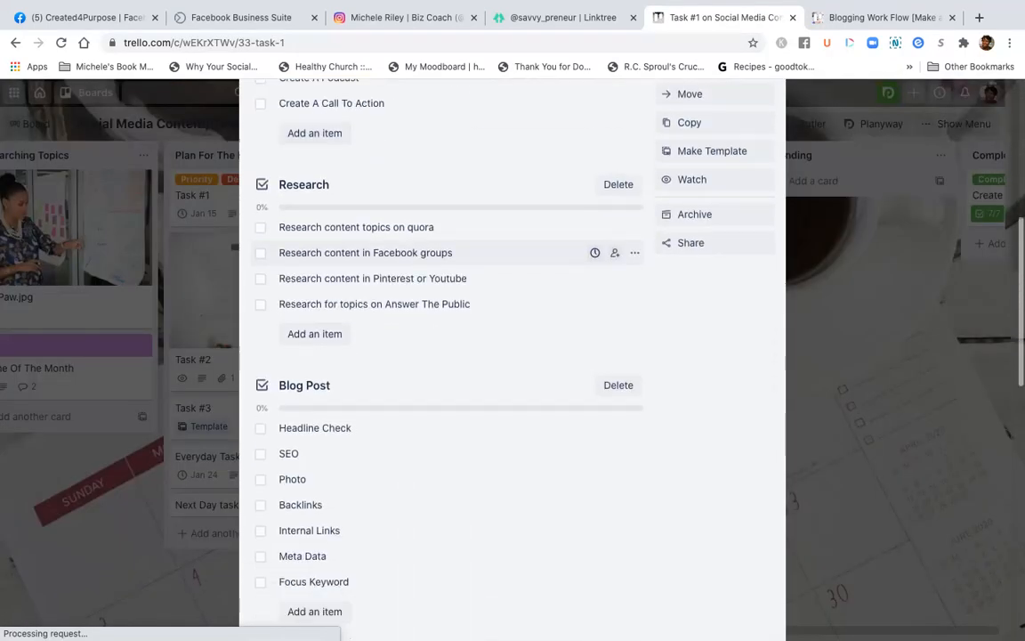
scroll(445, 401, "up", 8)
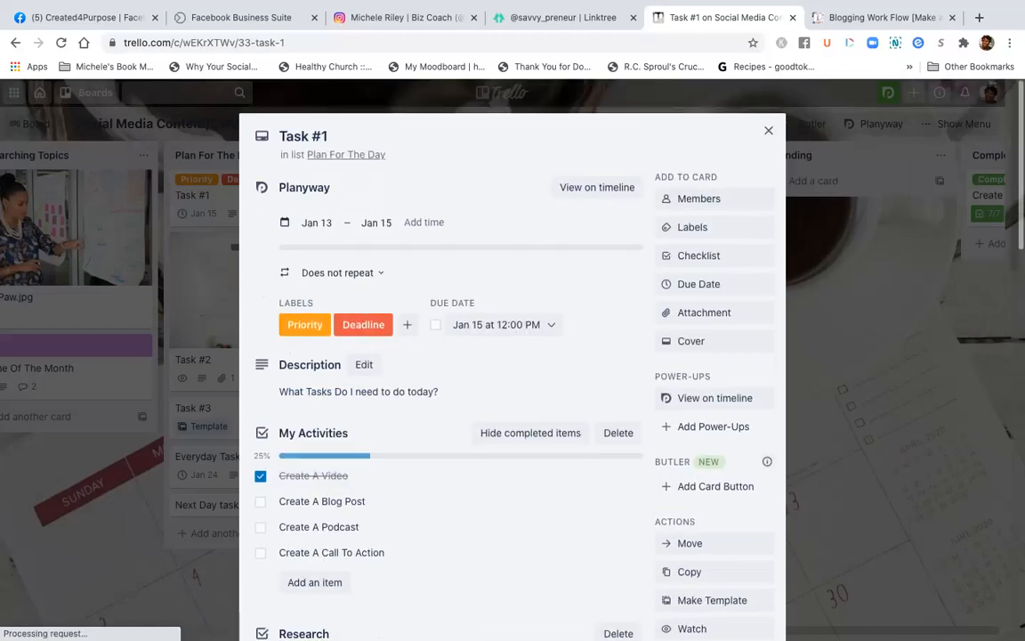
left_click(769, 131)
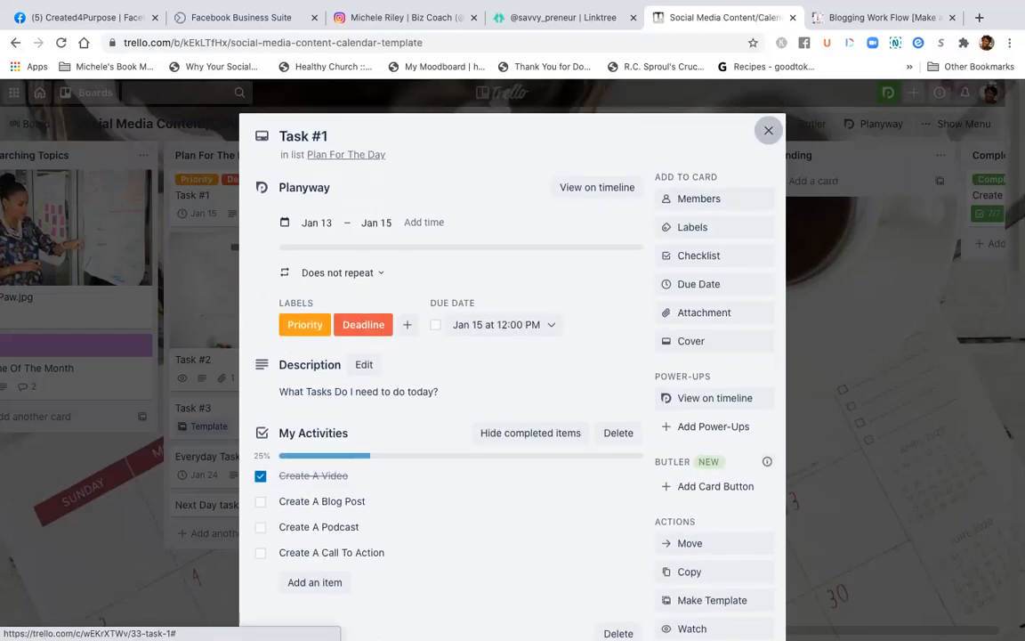
Move the Task #1 card to the Completed list and back to the head of Plan For The Day
left_click(405, 180)
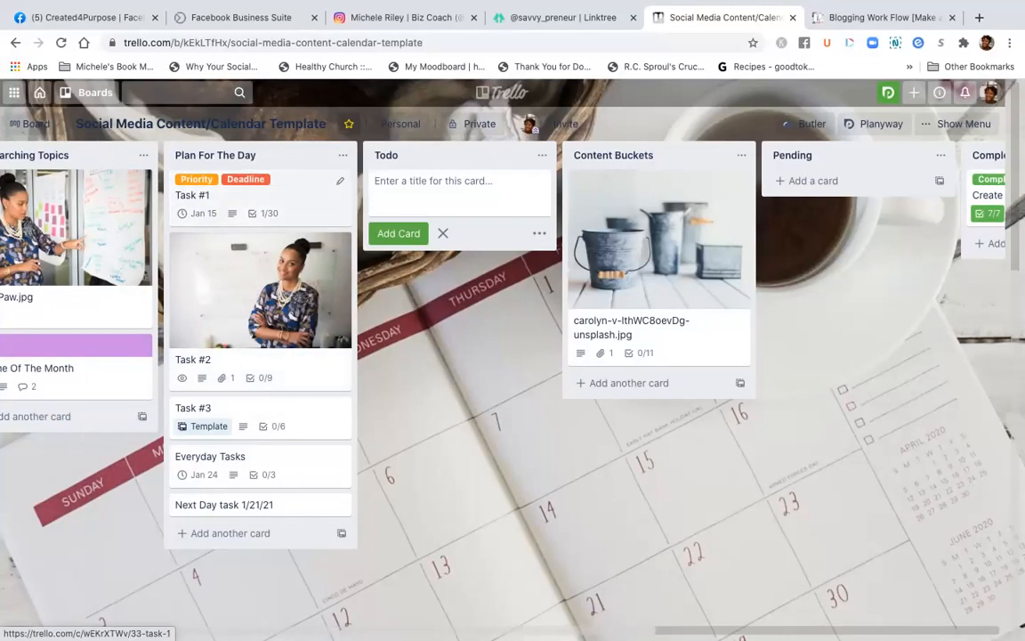
left_click_drag(258, 196, 769, 249)
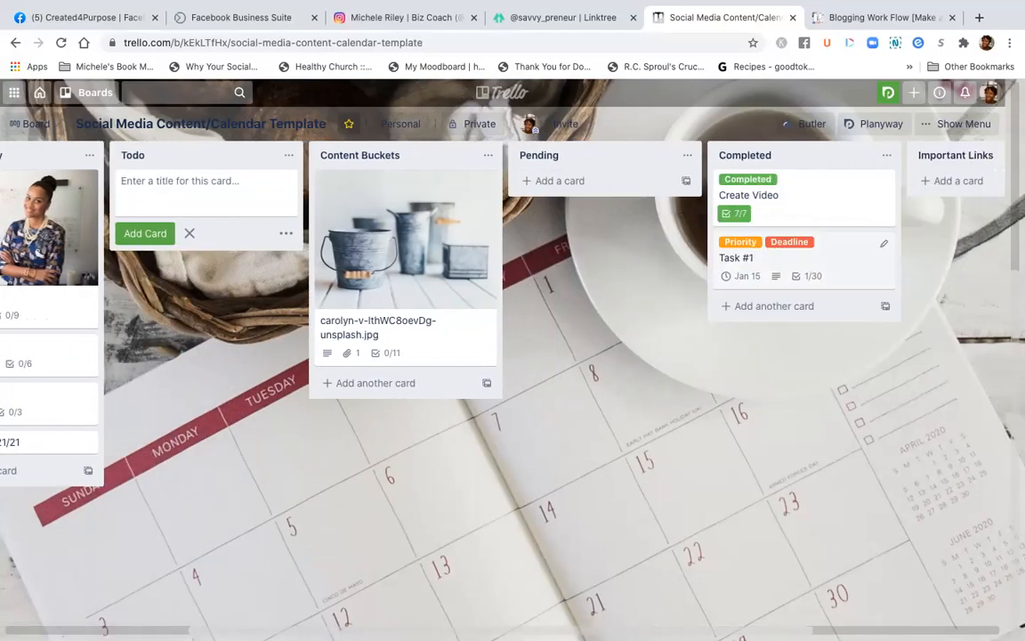
scroll(334, 258, "left", 5)
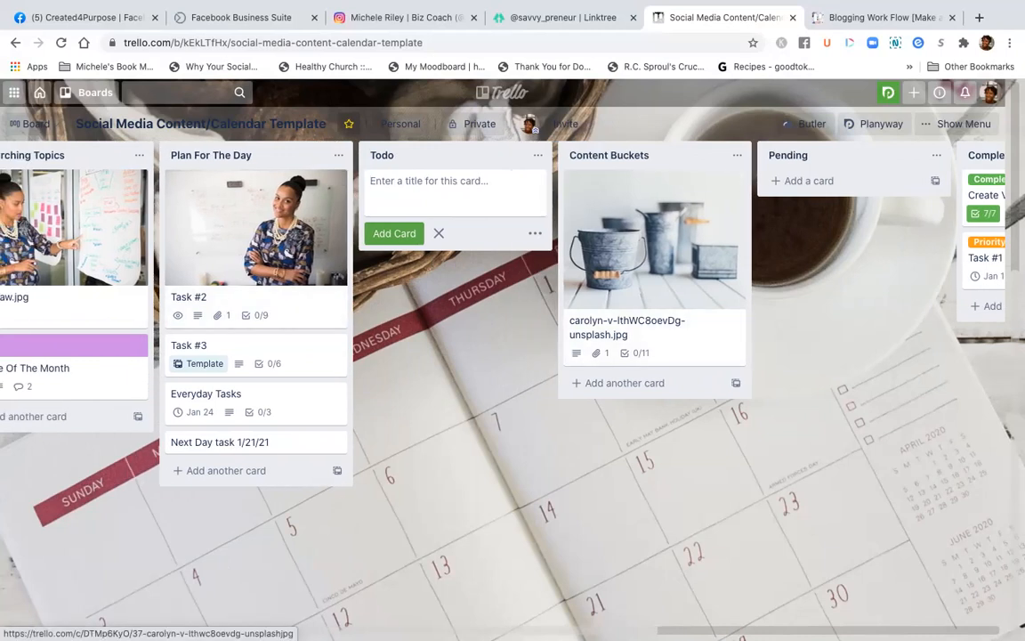
scroll(512, 312, "right", 3)
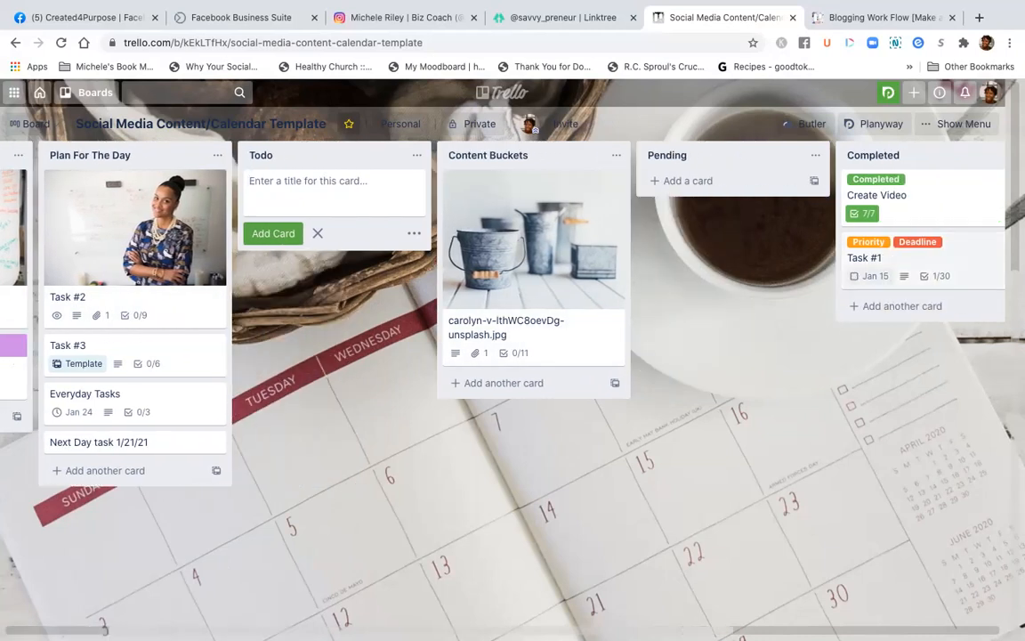
left_click_drag(863, 257, 124, 196)
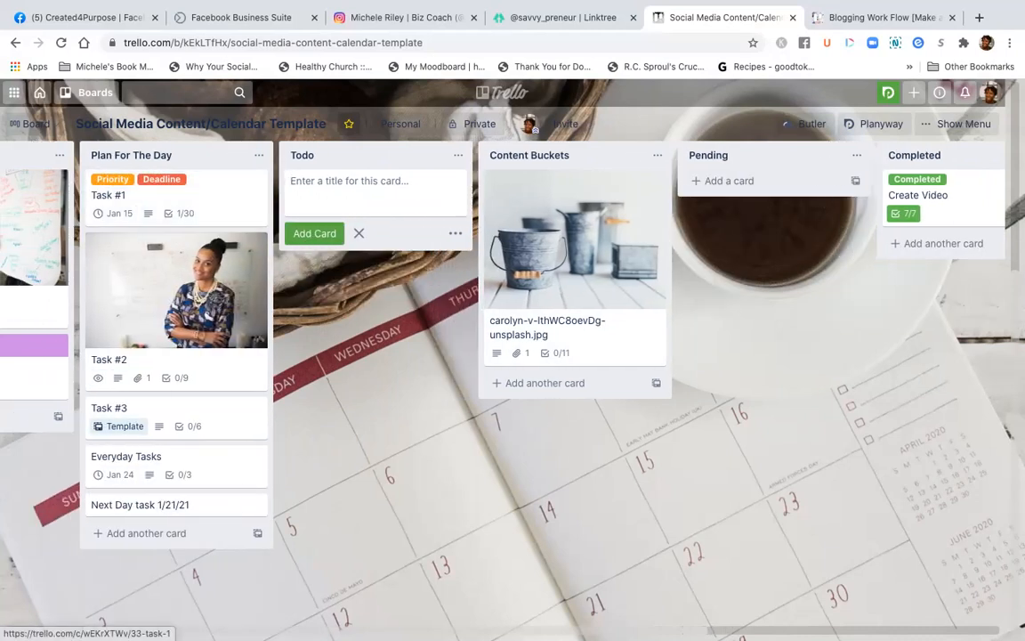
Move the Create Video card from Completed back to the Todo list and open it
left_click_drag(917, 195, 325, 194)
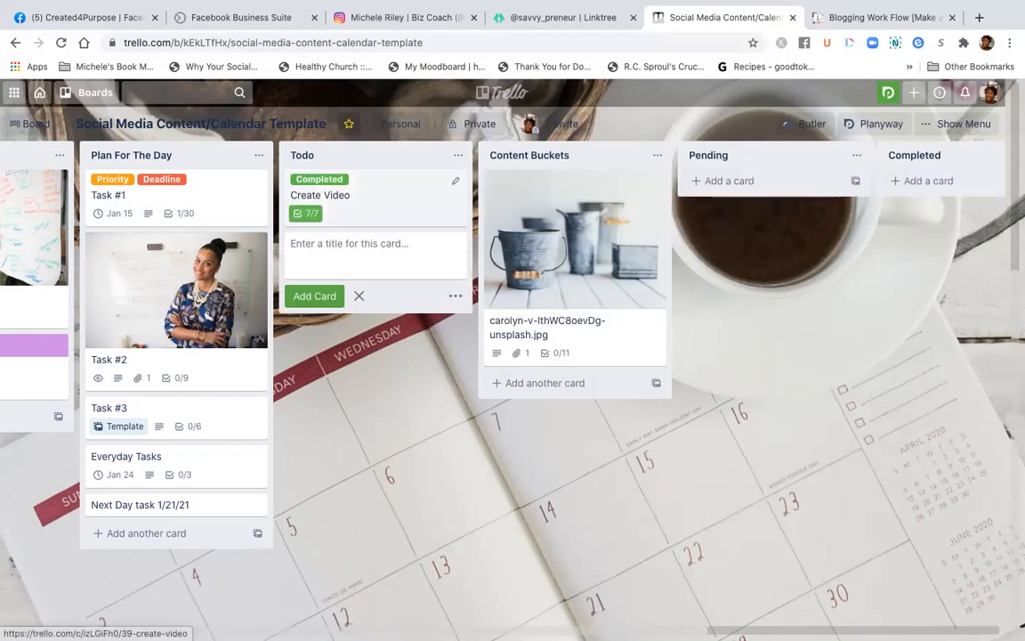
left_click(325, 194)
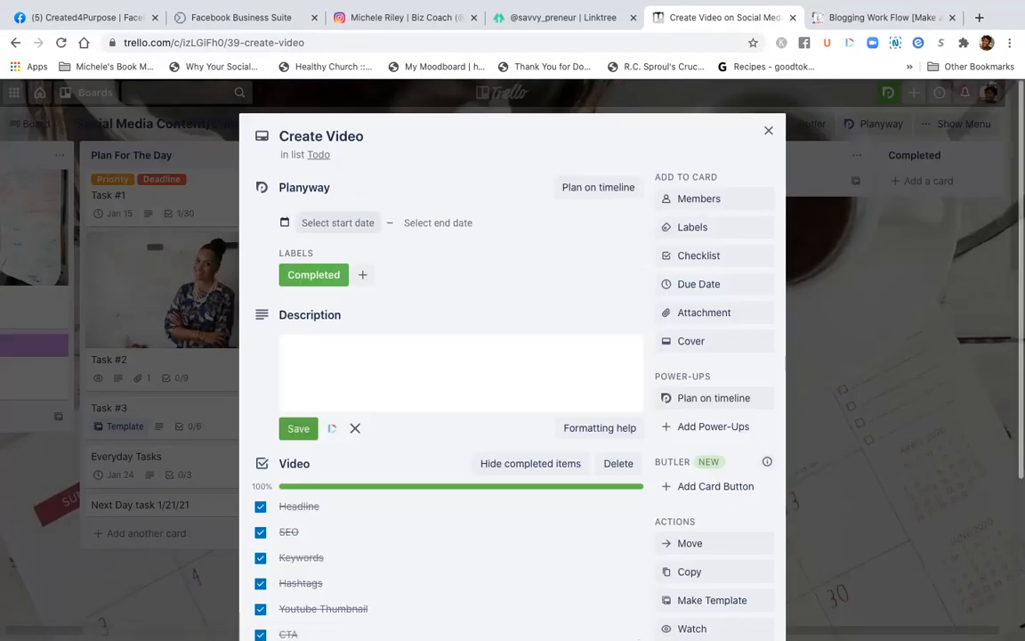
Set the Create Video card's Planyway date to Jan 15, add the Deadline label and close the card
left_click(339, 223)
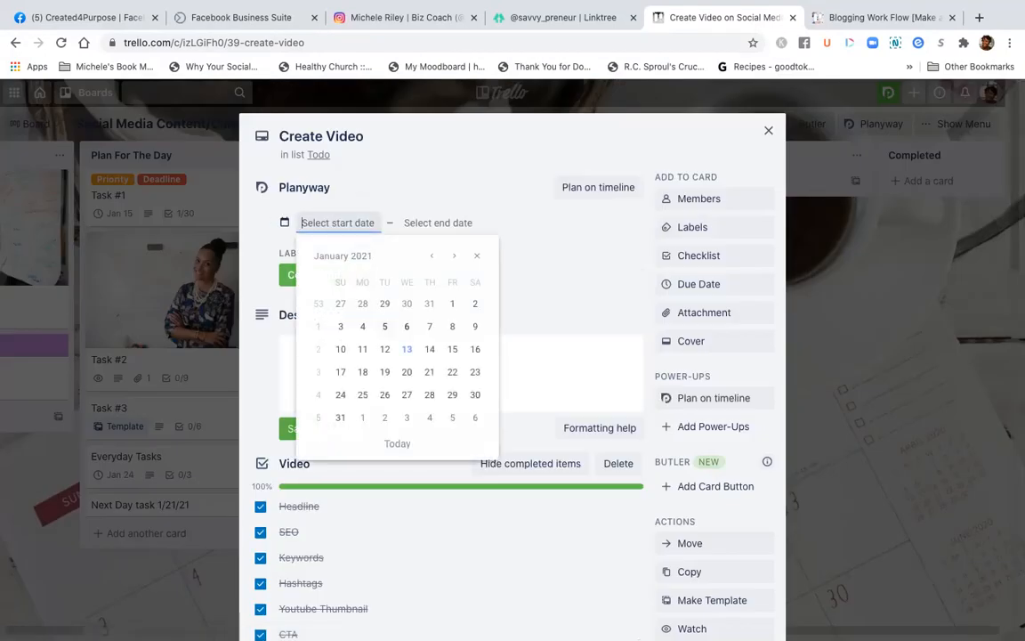
left_click(452, 349)
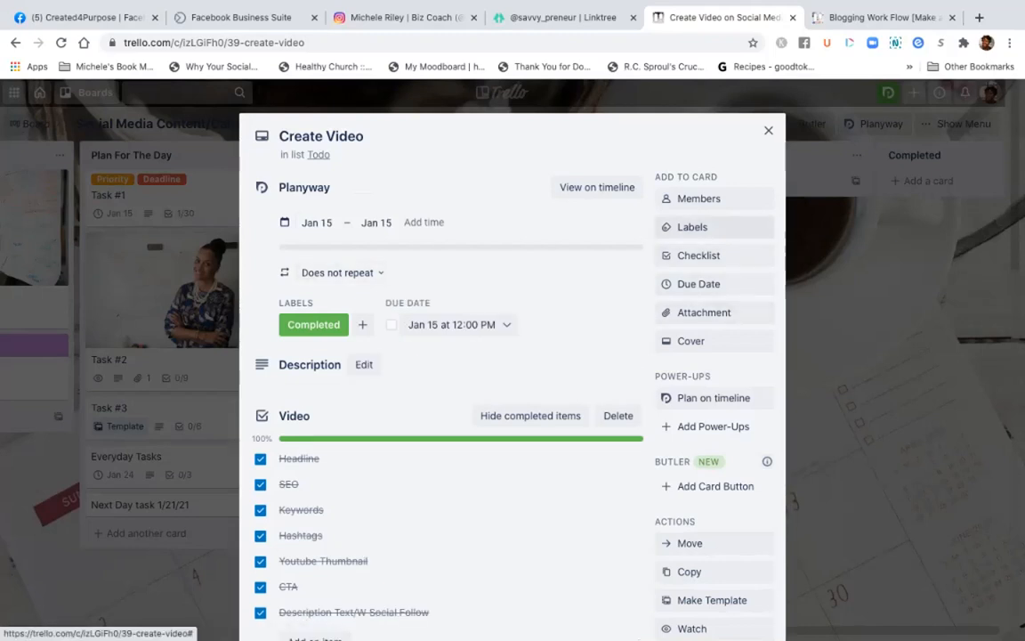
left_click(692, 226)
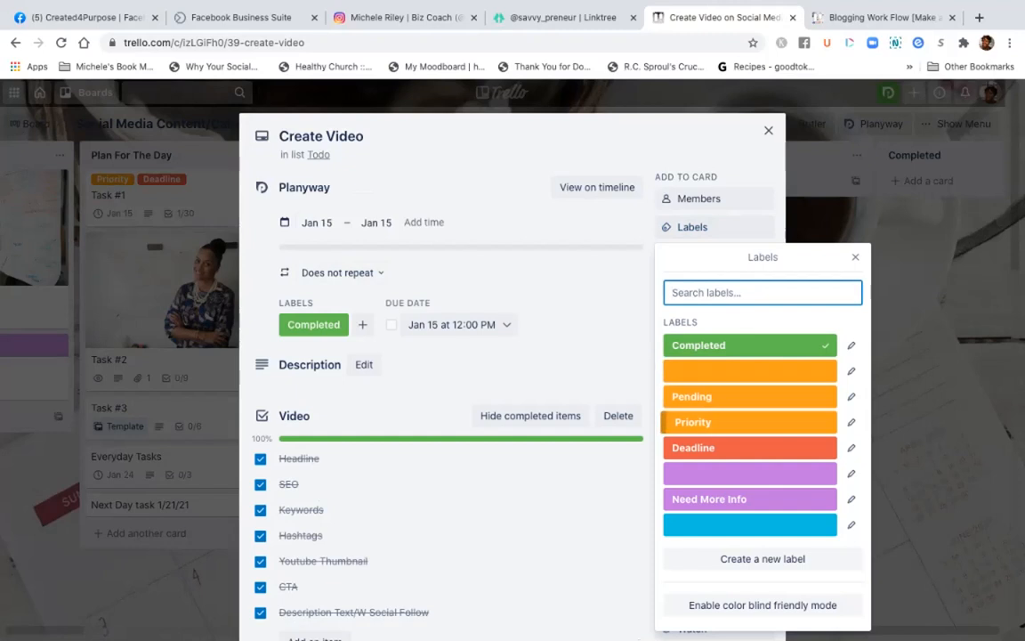
left_click(750, 448)
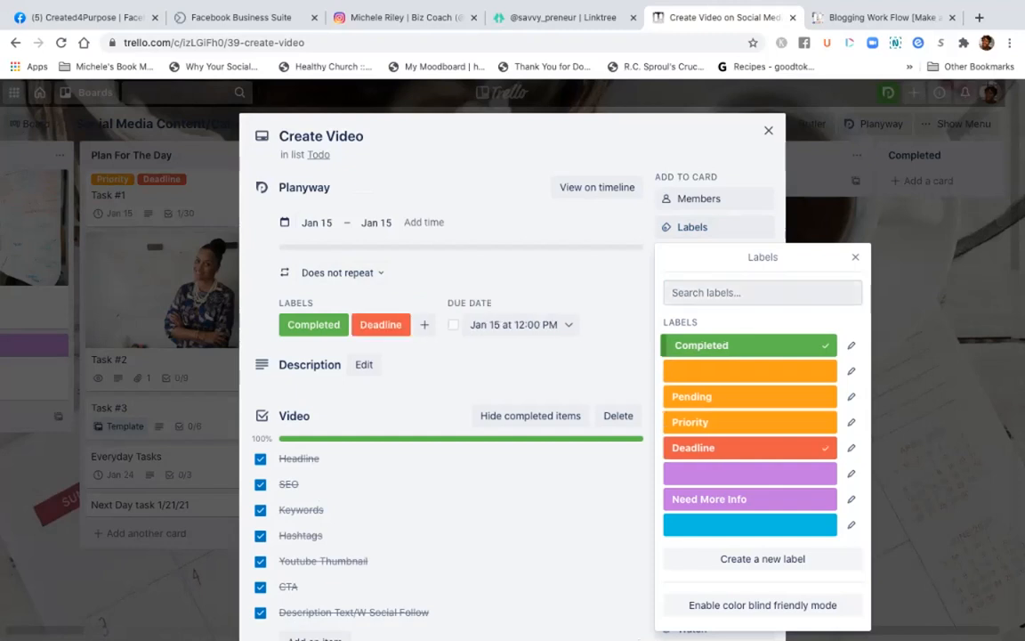
left_click(855, 257)
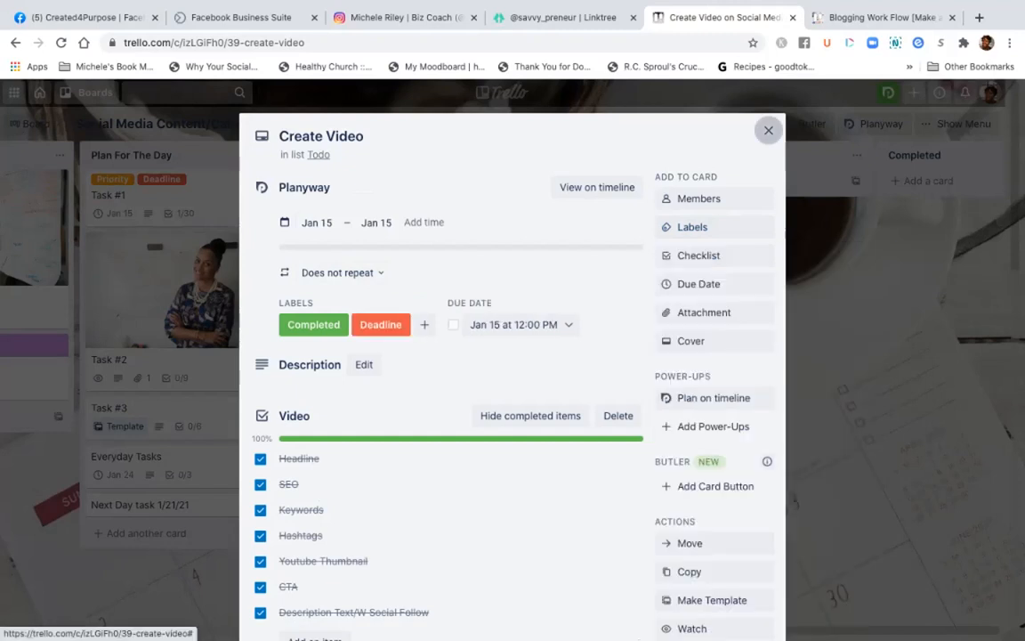
left_click(769, 131)
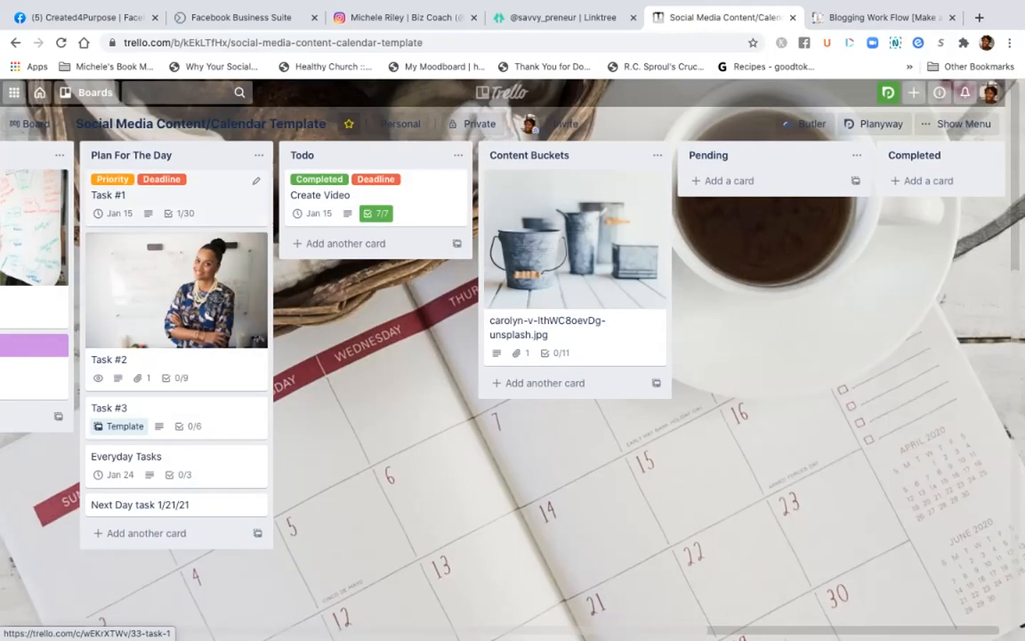
Remove the Deadline and Priority labels from the Task #1 card in Plan For The Day
left_click(160, 194)
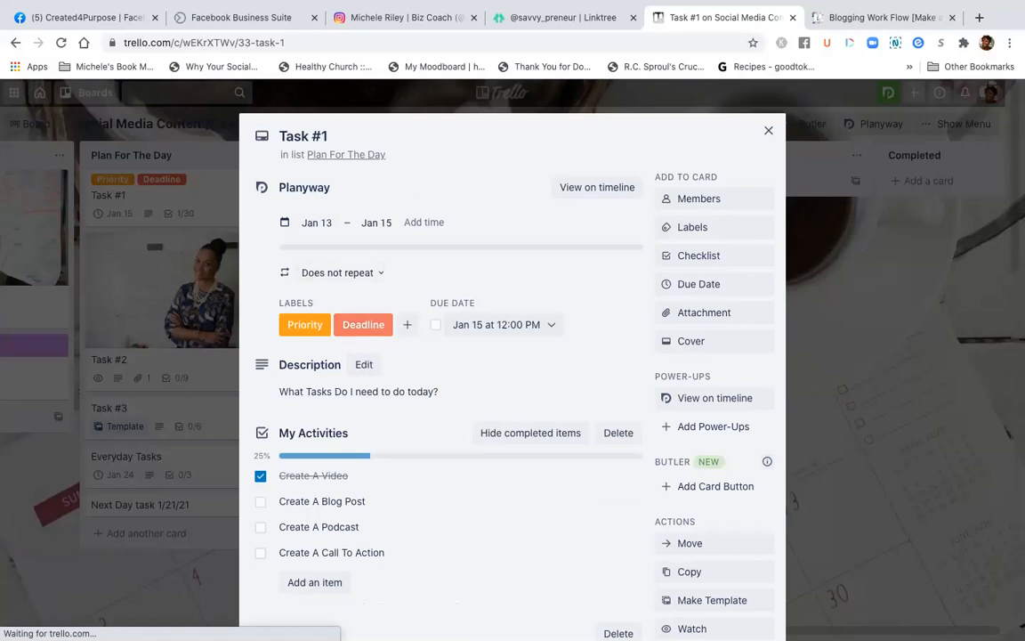
left_click(363, 323)
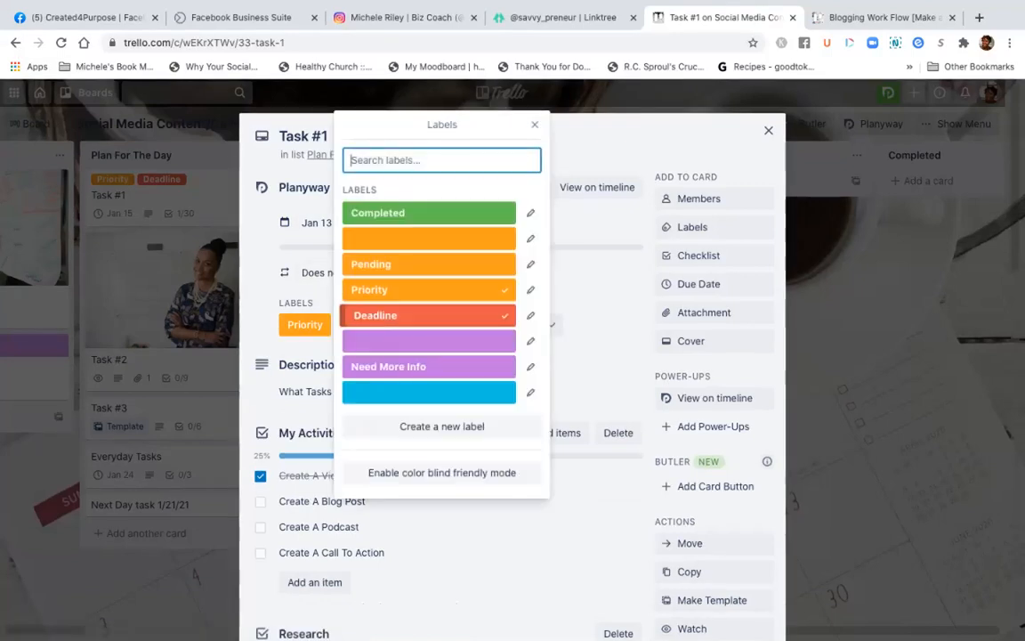
left_click(428, 315)
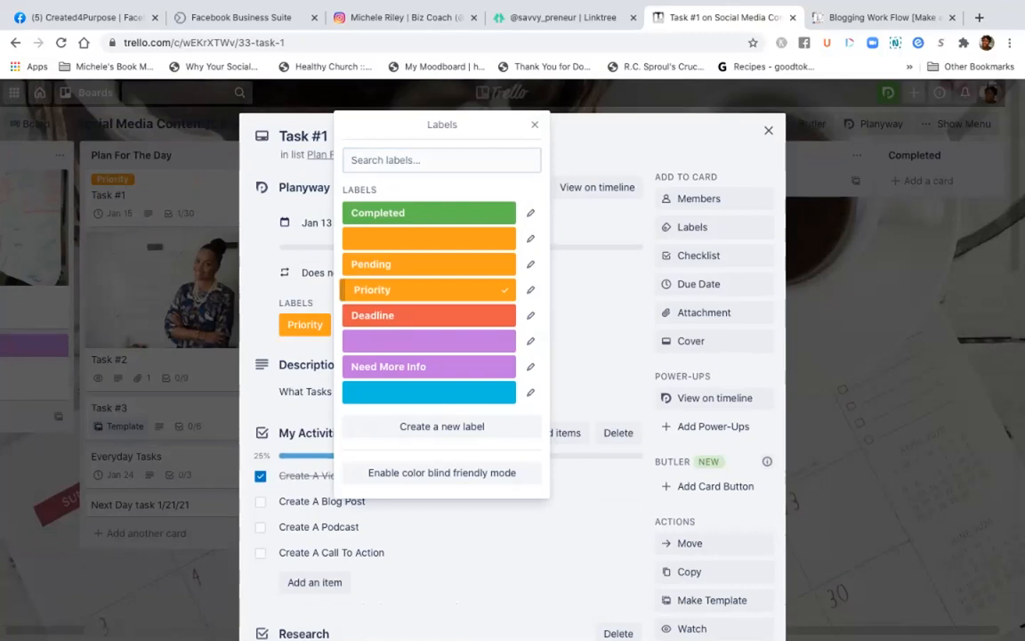
left_click(427, 289)
left_click(535, 124)
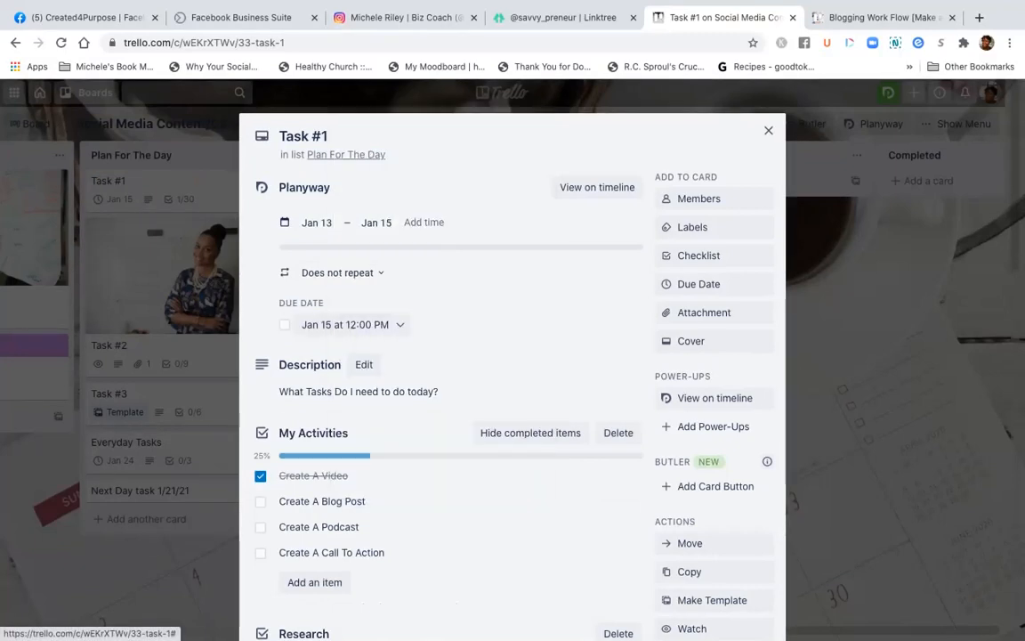
Uncheck Create A Video in Task #1's My Activities checklist, look through the remaining checklists and close the card
scroll(534, 205, "down", 5)
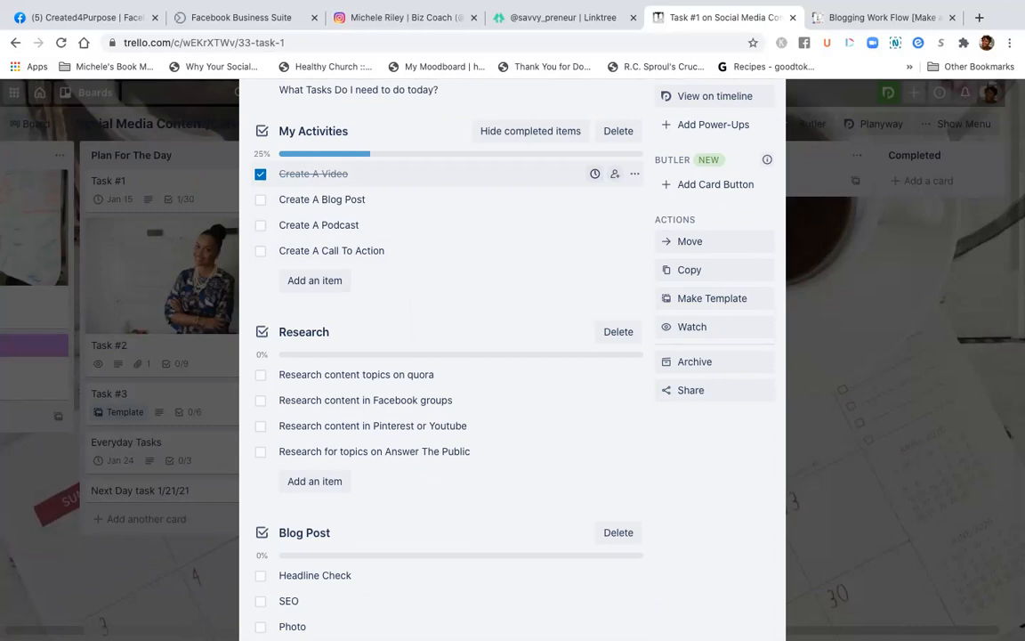
scroll(534, 196, "down", 7)
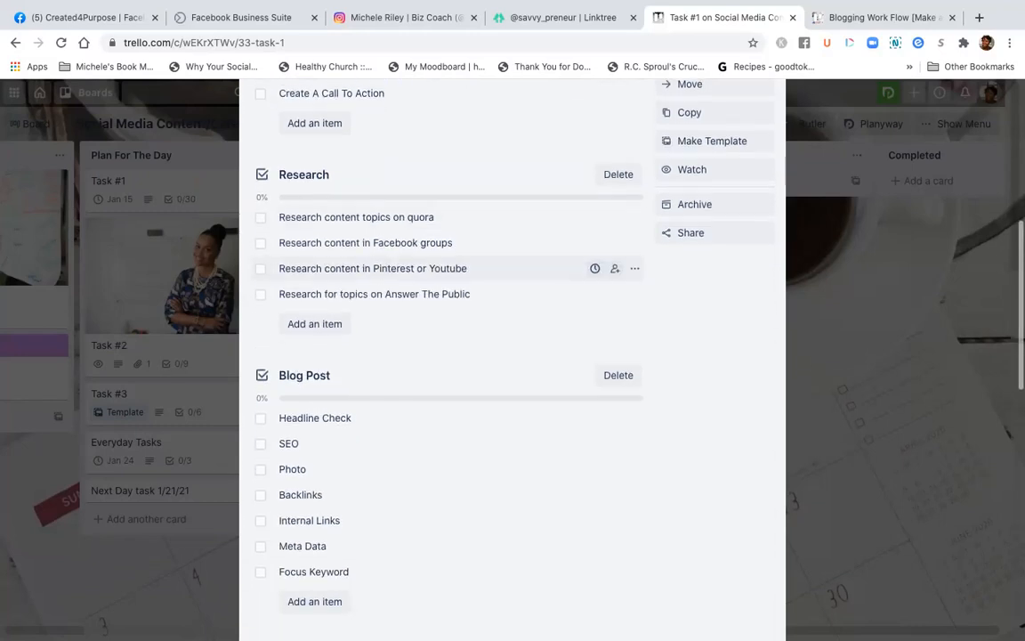
scroll(534, 196, "down", 9)
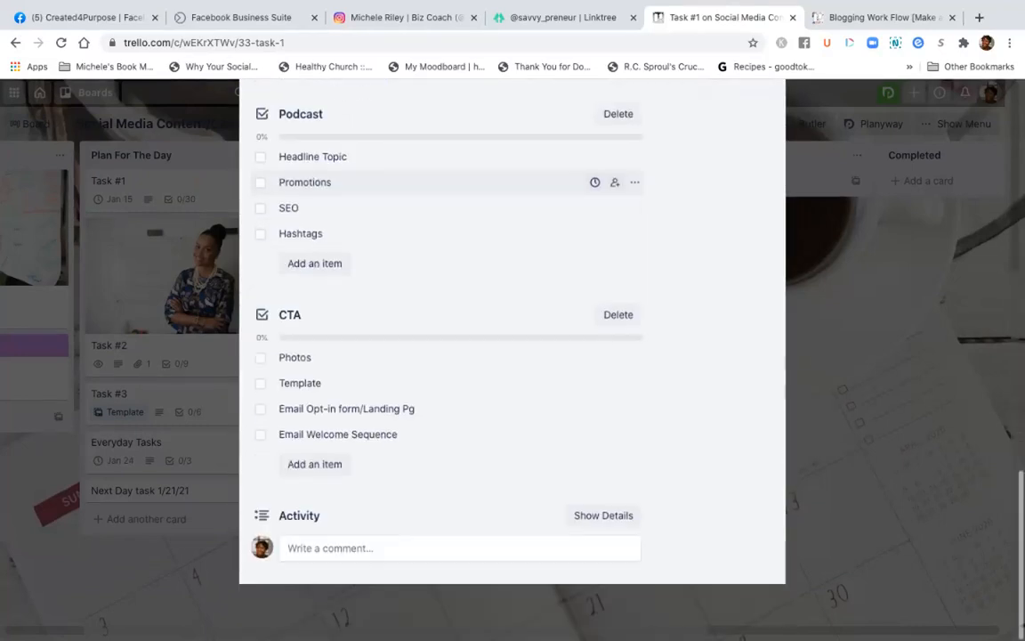
scroll(513, 356, "up", 20)
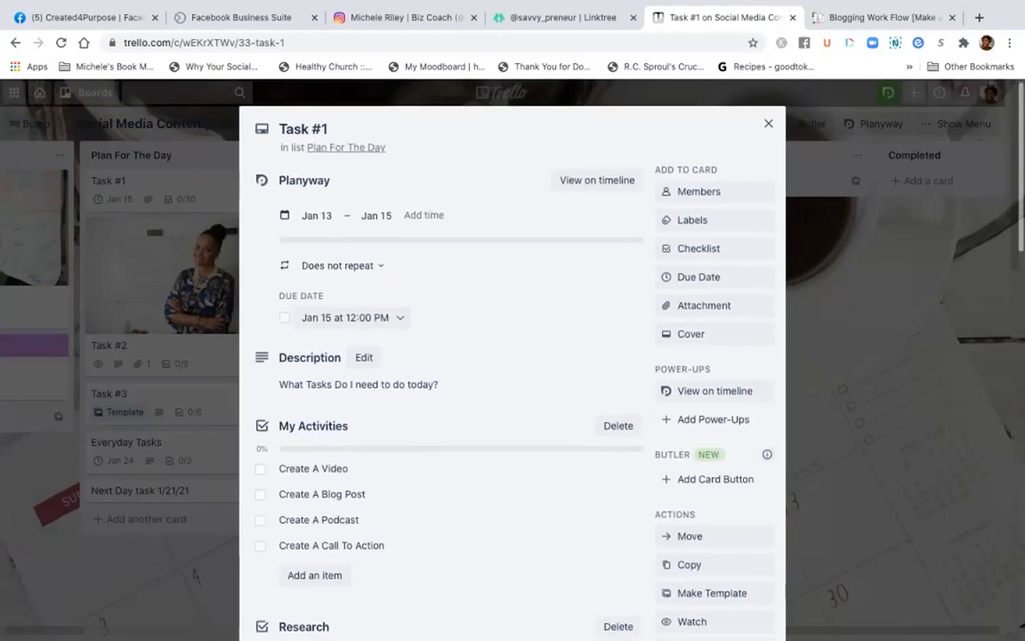
left_click(767, 130)
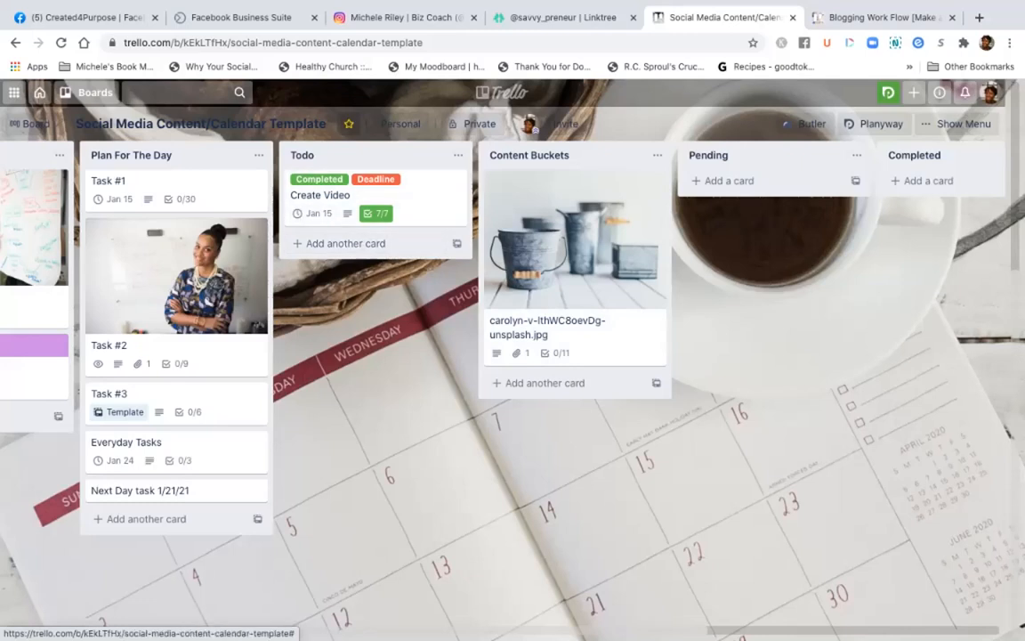
Look at the Create Video card, then examine the Content Buckets checklist on the bucket image card and close it
left_click(374, 196)
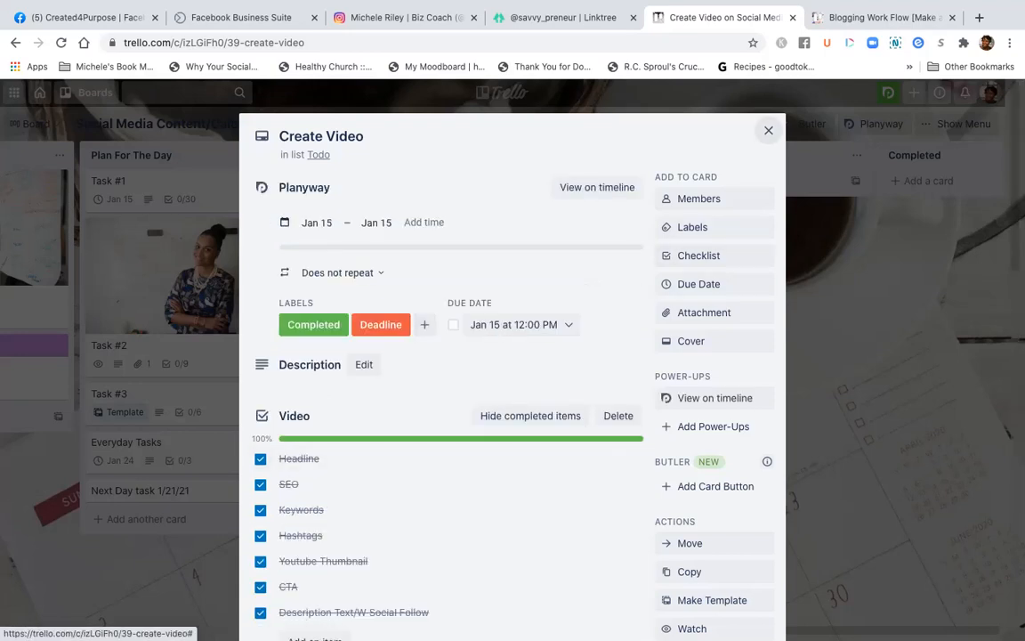
left_click(768, 130)
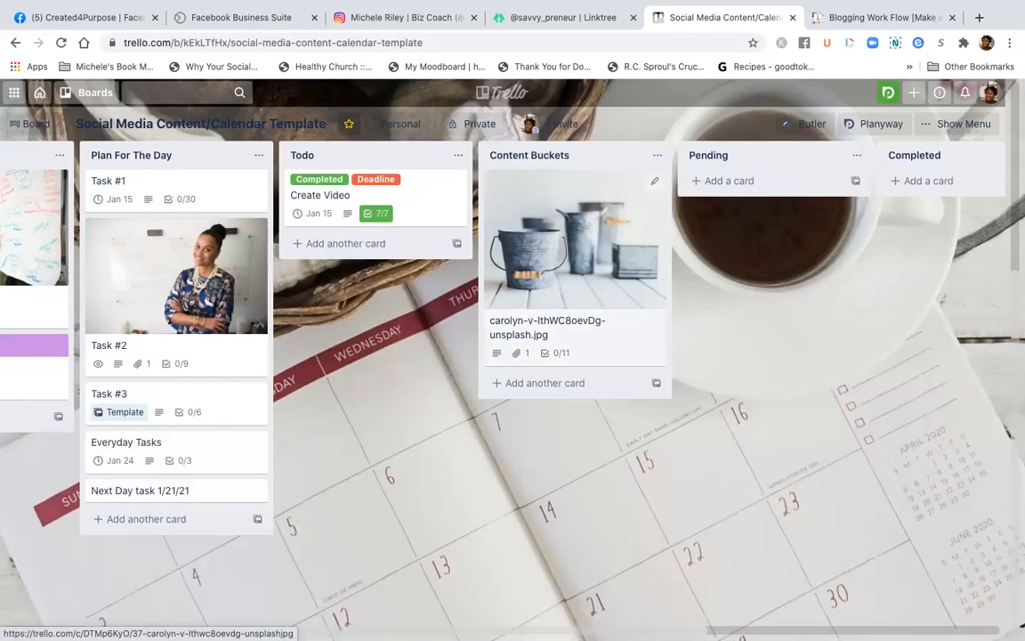
left_click(574, 258)
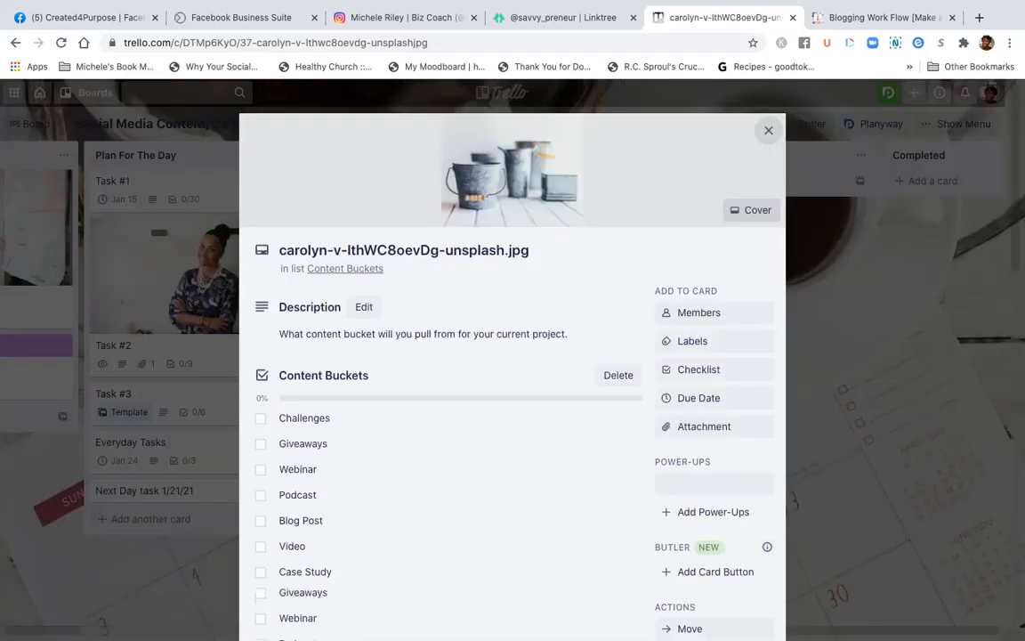
scroll(512, 356, "down", 8)
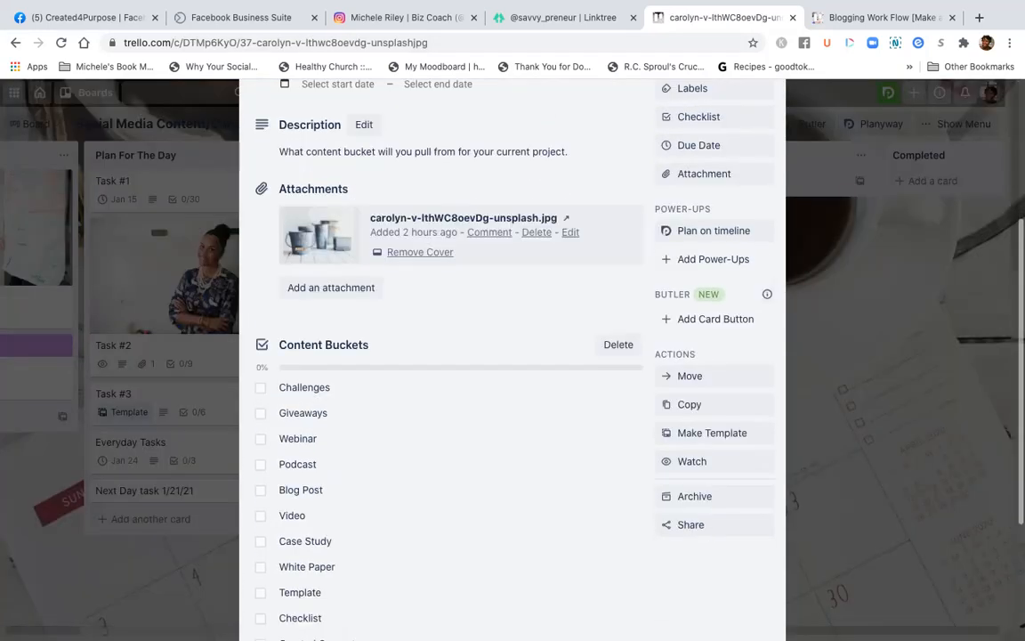
scroll(445, 279, "down", 2)
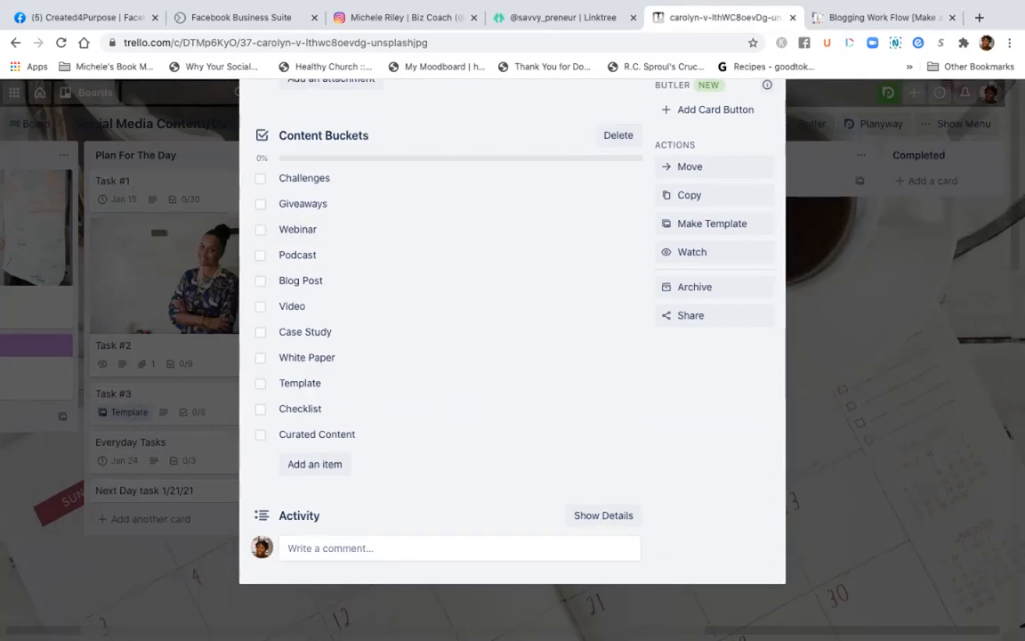
scroll(513, 356, "up", 1)
key("Escape")
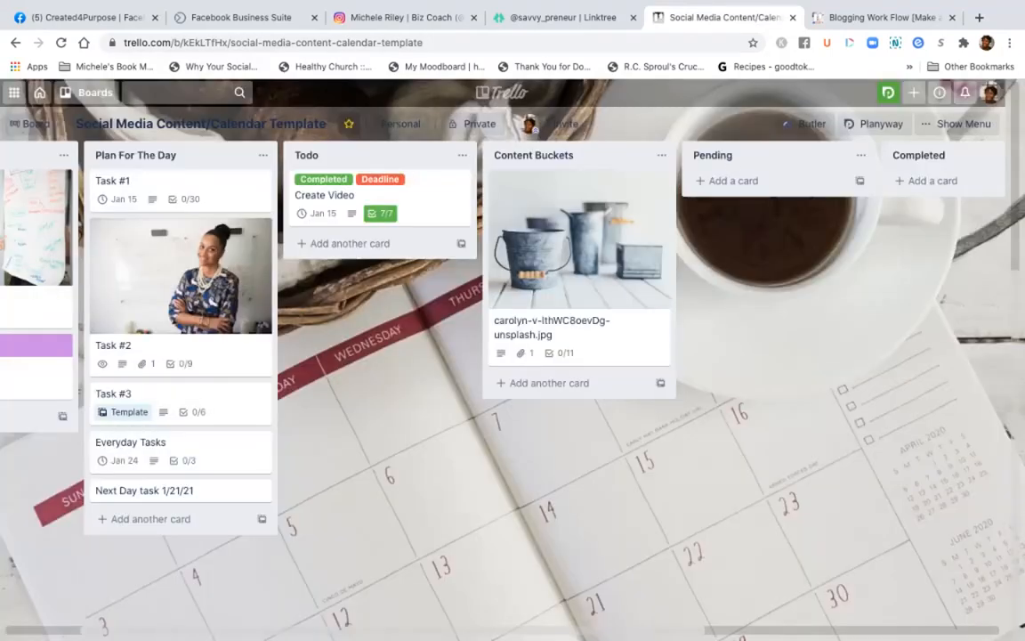
Review the description and monthly theme comments on the Theme Of The Month card in Researching Topics
scroll(513, 356, "left", 2)
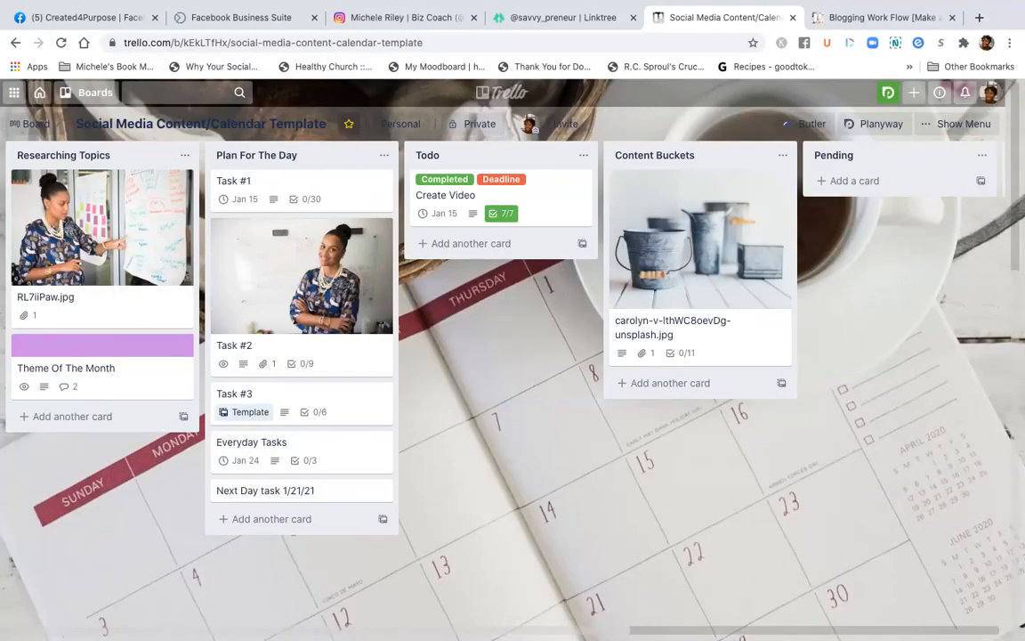
left_click(66, 368)
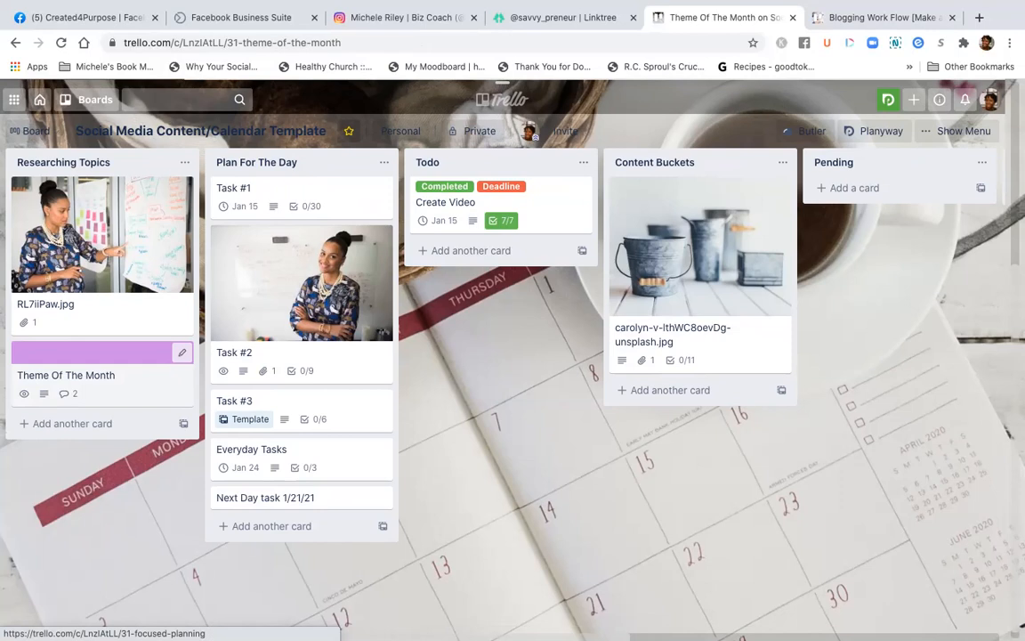
scroll(513, 355, "down", 5)
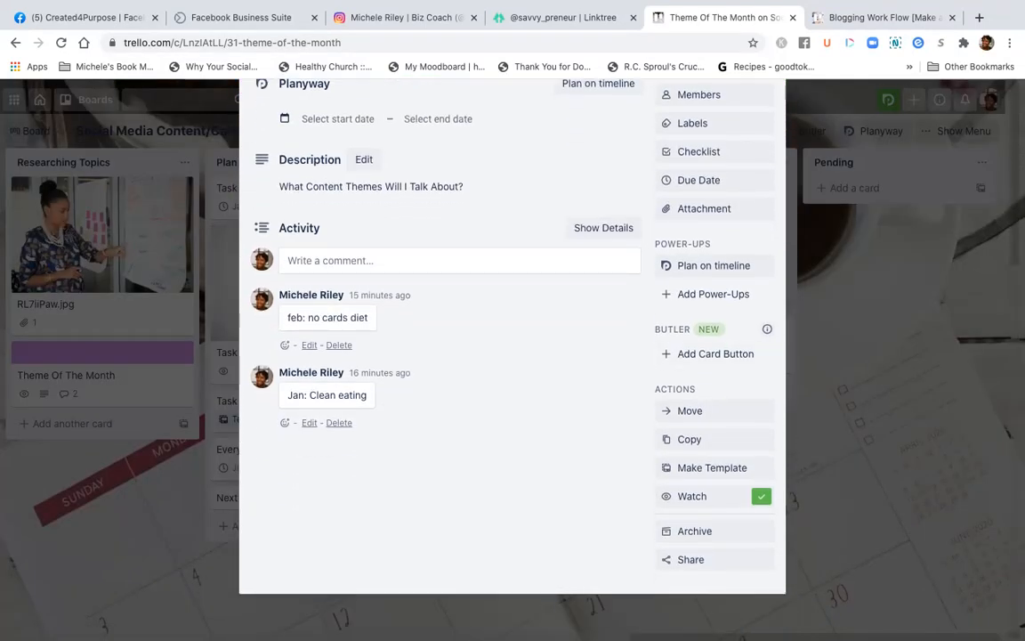
key("Escape")
Reopen the bucket image card, read its checklist items from Challenges to Curated Content and close it
left_click(700, 266)
scroll(513, 356, "down", 10)
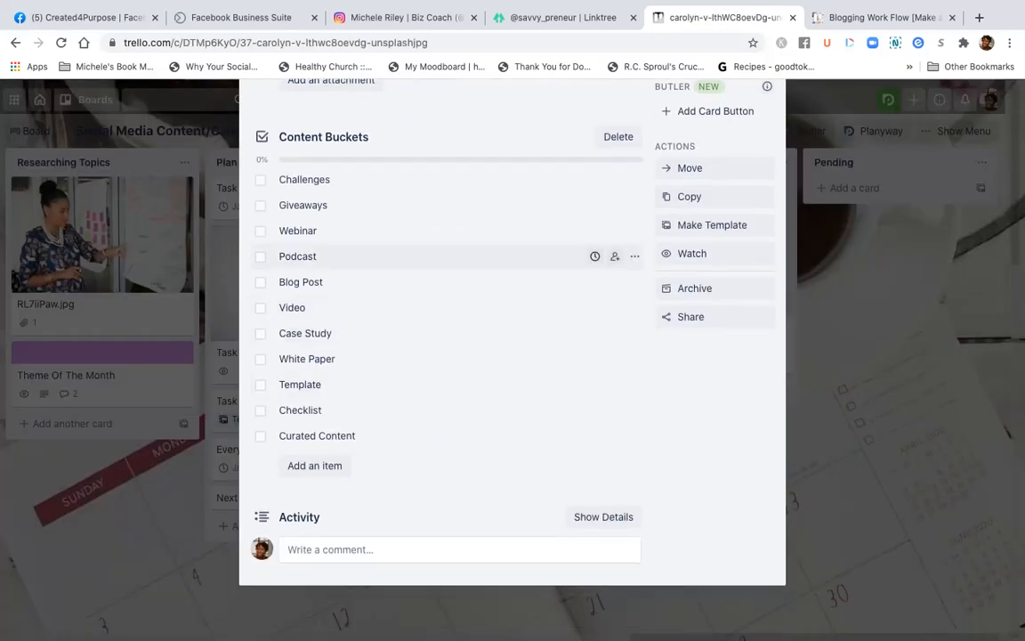
scroll(459, 229, "down", 1)
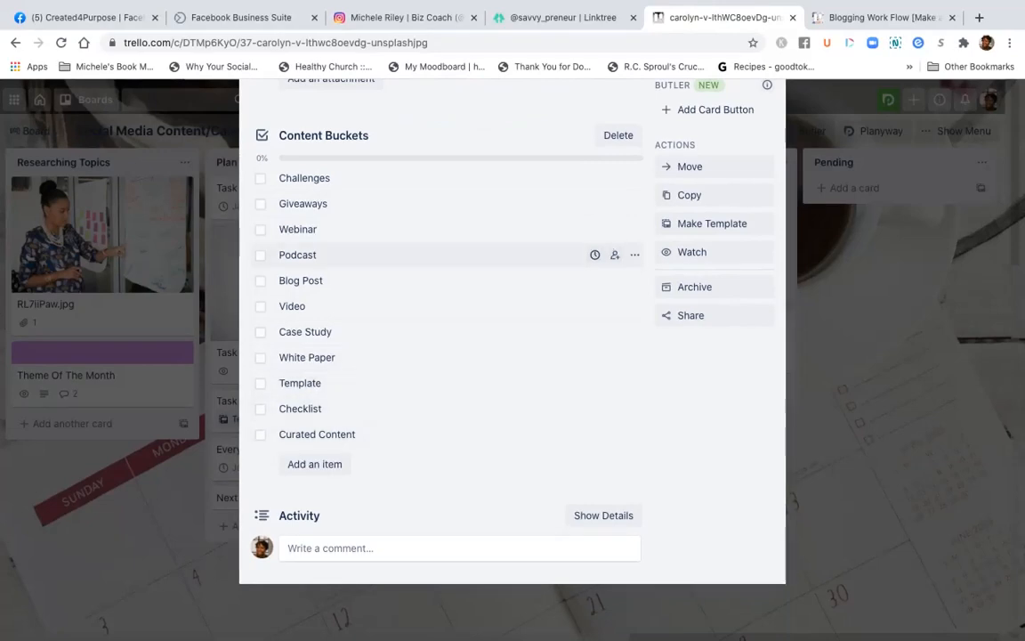
scroll(445, 312, "up", 5)
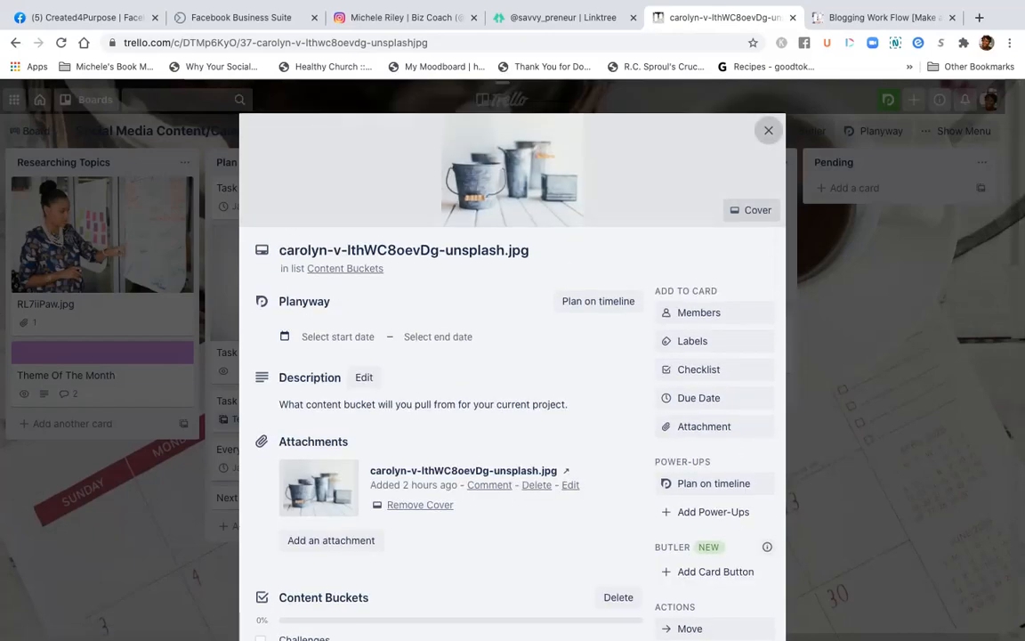
left_click(769, 130)
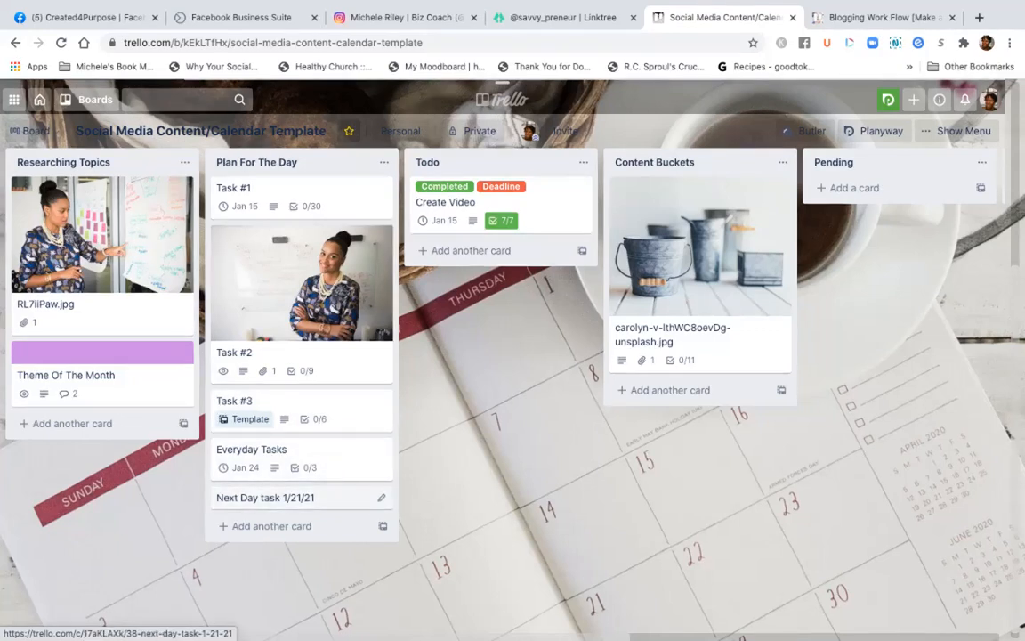
Look over the Next Day task 1/21/21 card in Plan For The Day and archive it
left_click(267, 498)
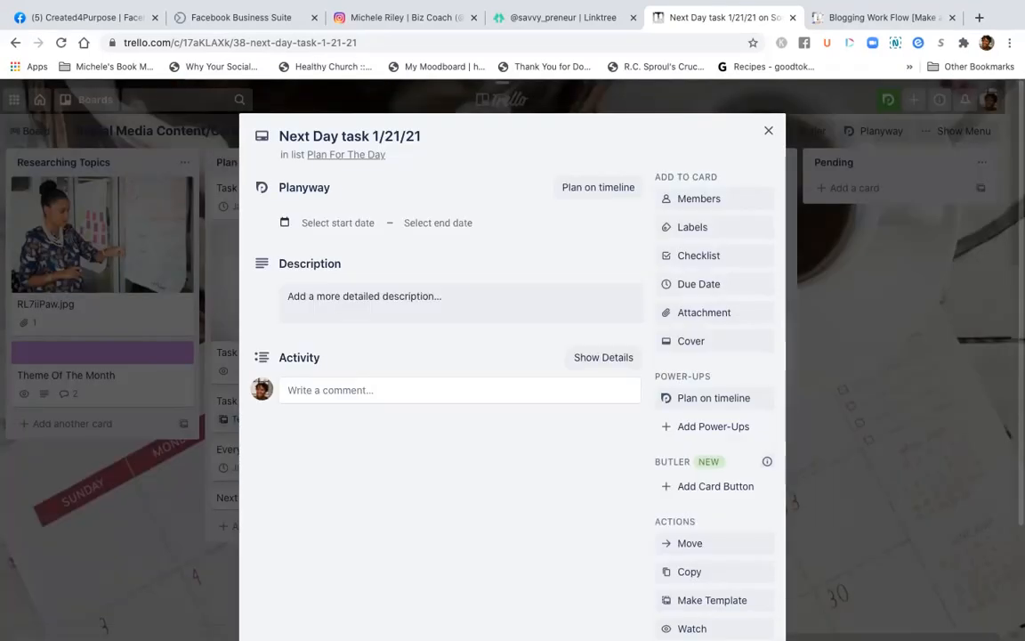
scroll(460, 356, "down", 2)
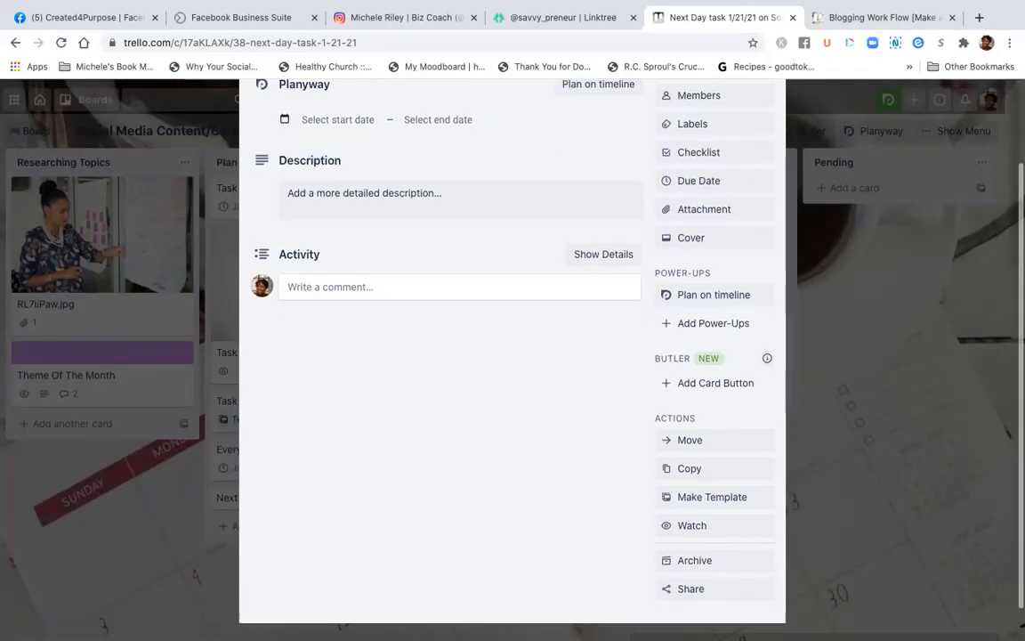
scroll(461, 356, "up", 2)
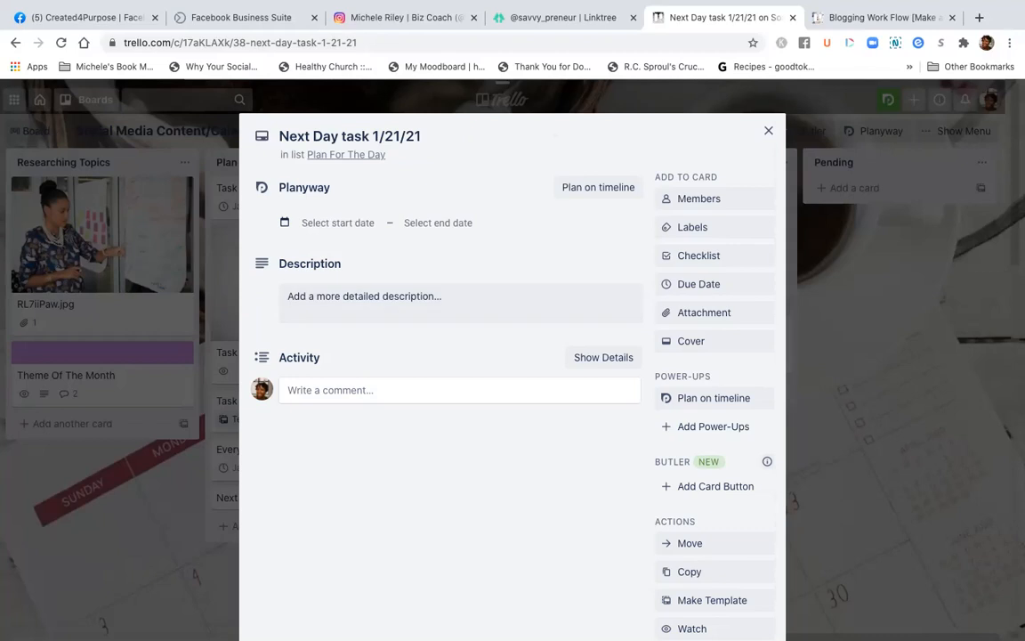
left_click(768, 130)
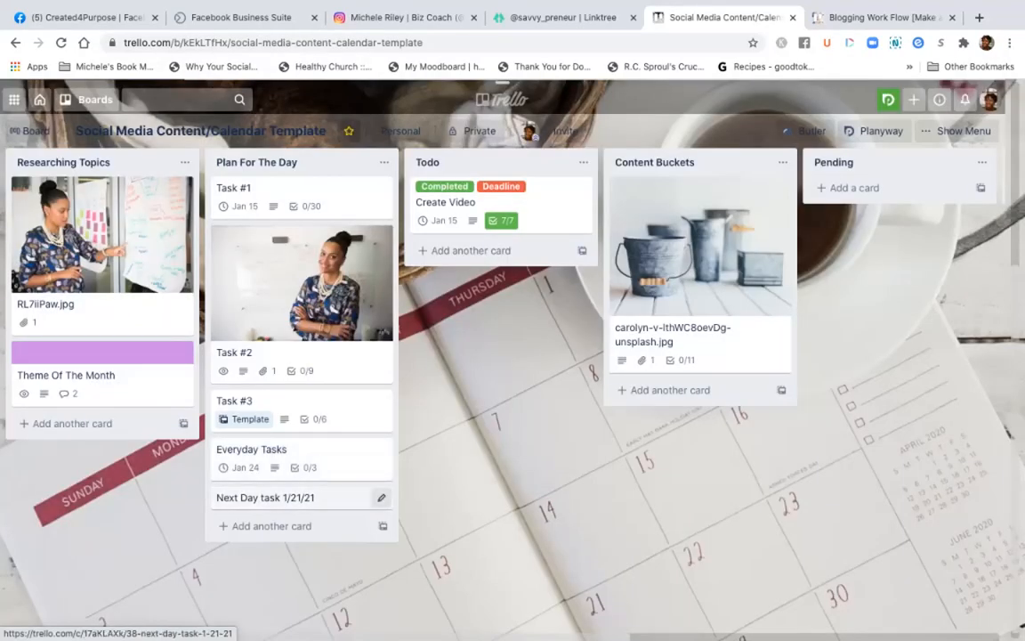
left_click(381, 498)
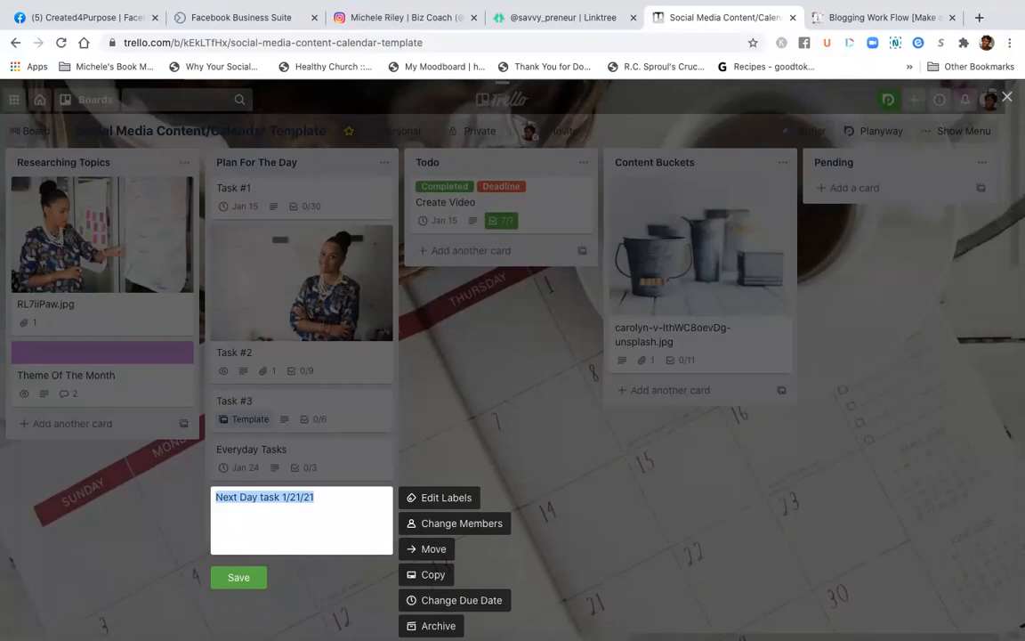
left_click(438, 626)
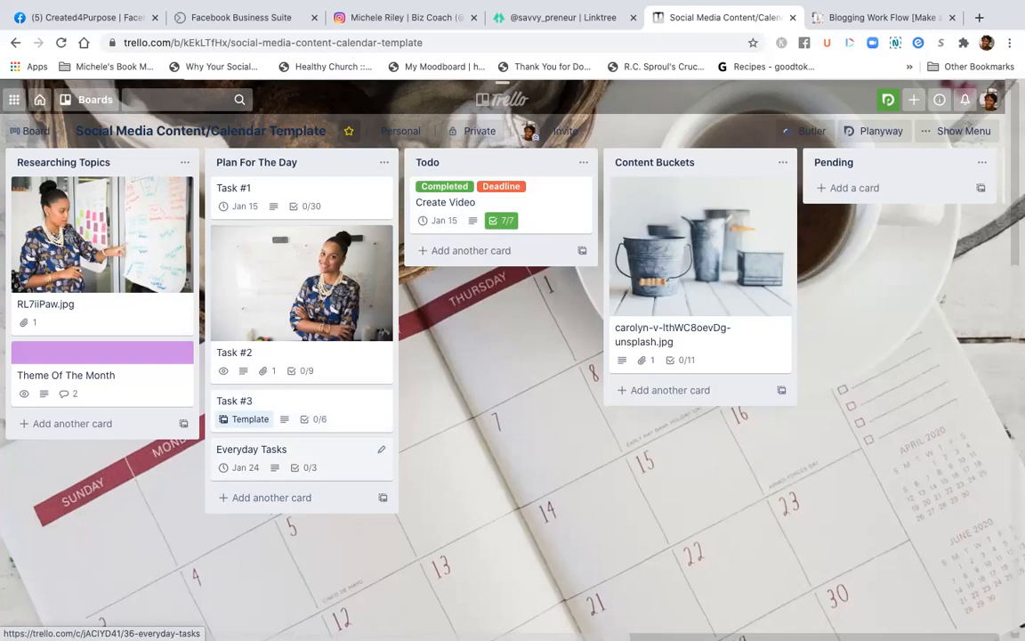
Look over the Everyday Tasks card in Plan For The Day and rename it End Of Day Tasks
left_click(267, 455)
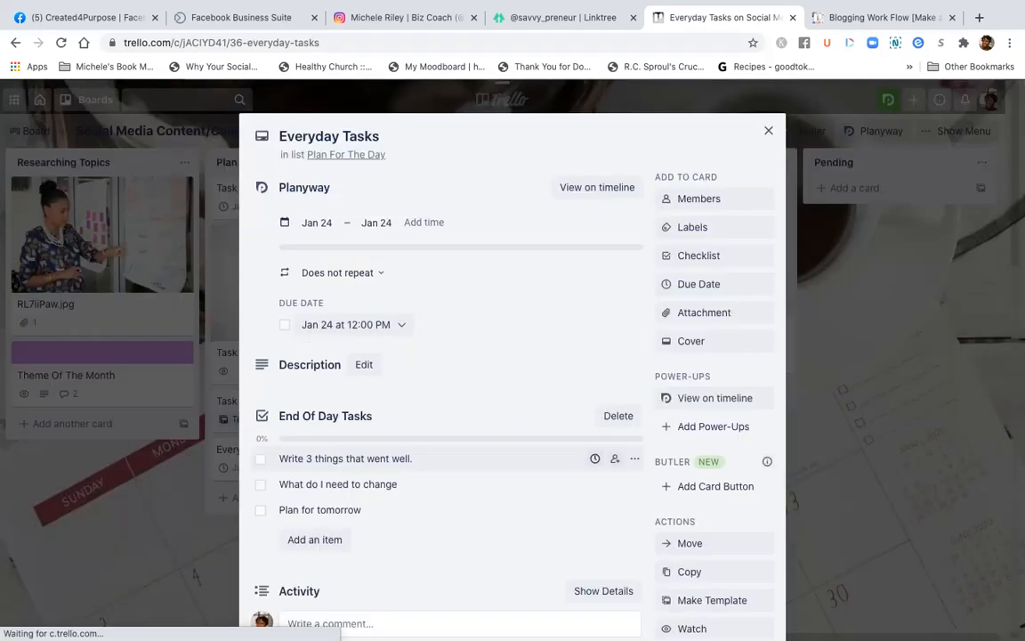
scroll(512, 356, "down", 2)
scroll(445, 392, "up", 2)
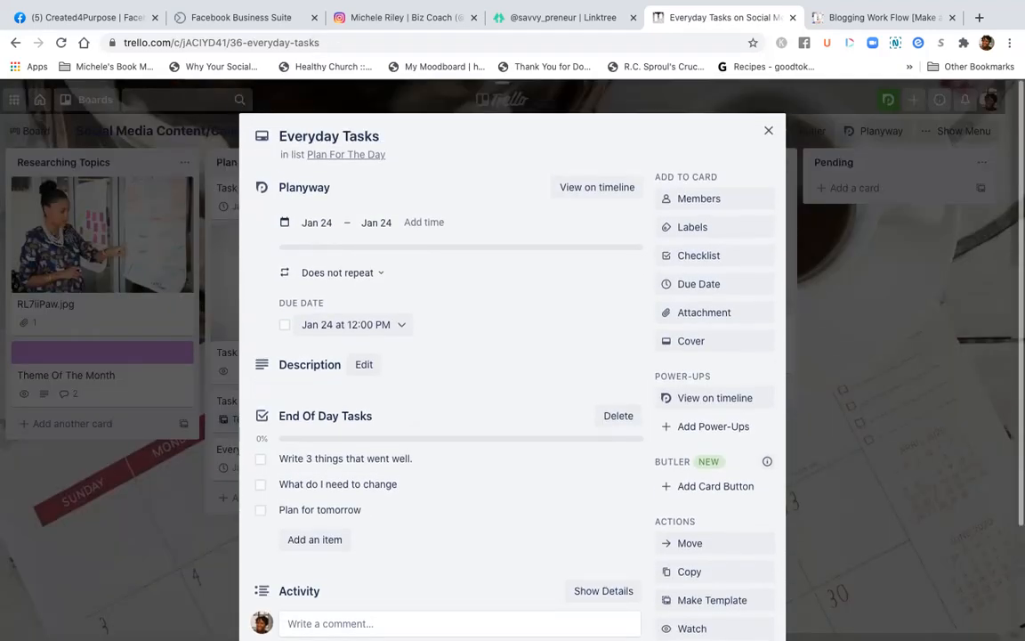
scroll(445, 392, "down", 2)
scroll(445, 373, "down", 1)
scroll(445, 374, "up", 3)
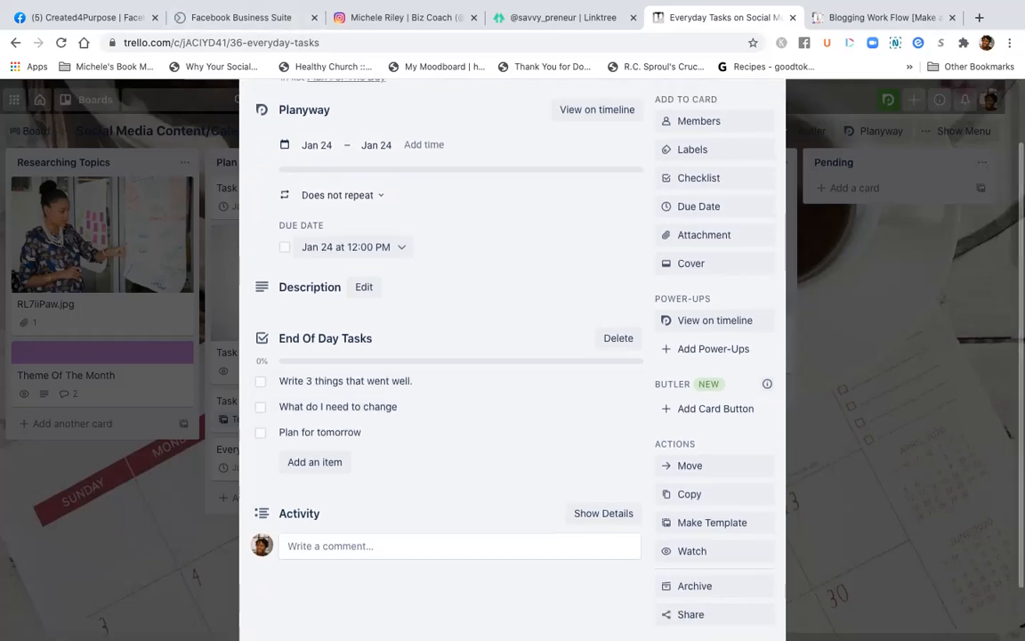
left_click(341, 136)
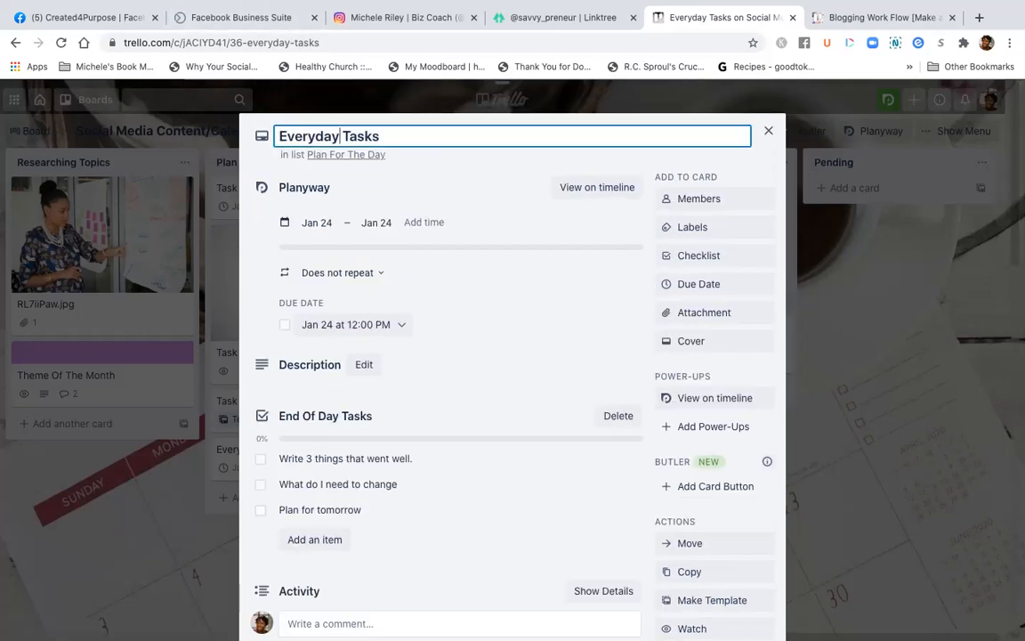
key("shift+Left")
key("shift+Left")
key("shift+Left")
key("shift+Left")
key("shift+Left")
key("shift+Left")
key("shift+Left")
key("shift+Left")
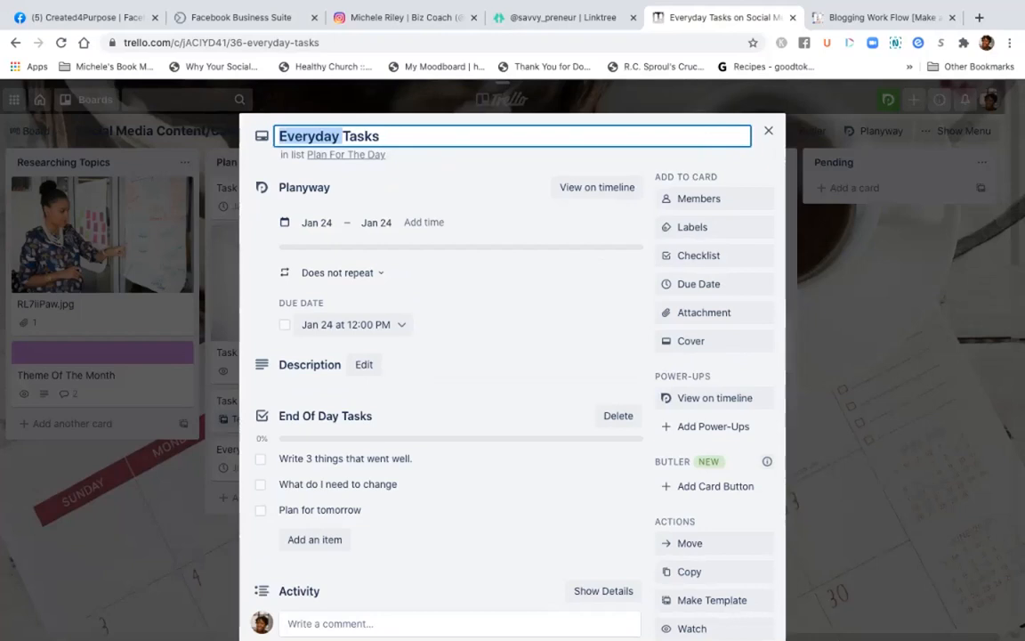
type("End Of D")
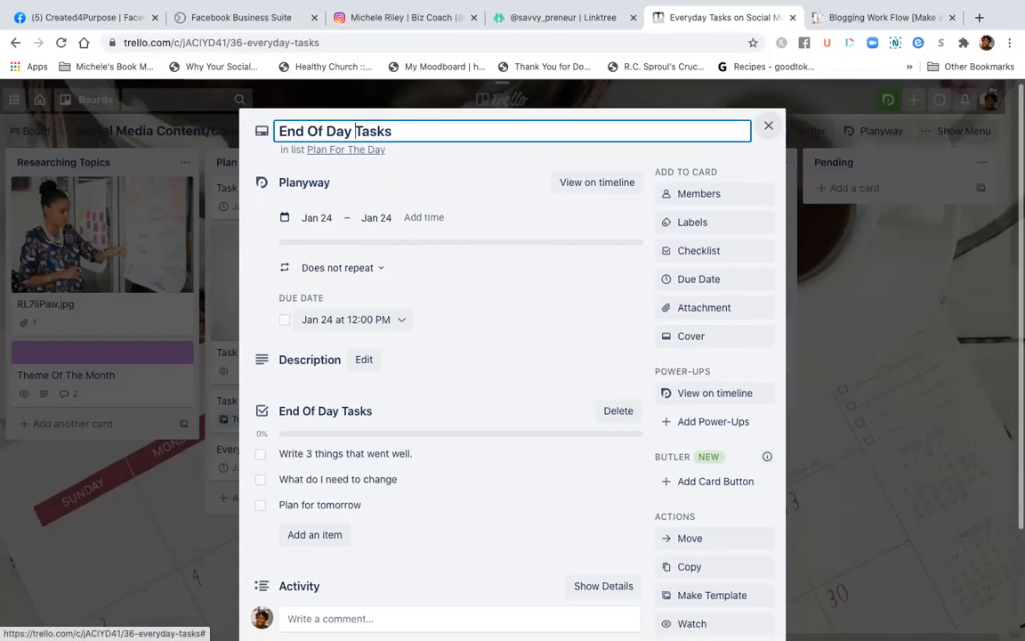
left_click(768, 131)
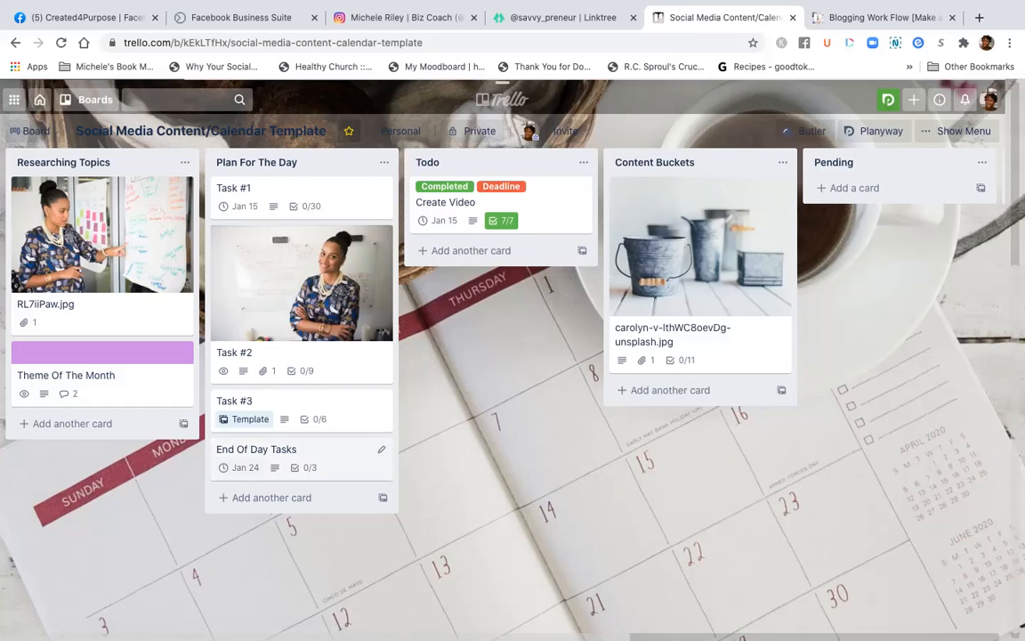
Reopen the End Of Day Tasks card, review its dates and checklist items, and close it
left_click(267, 455)
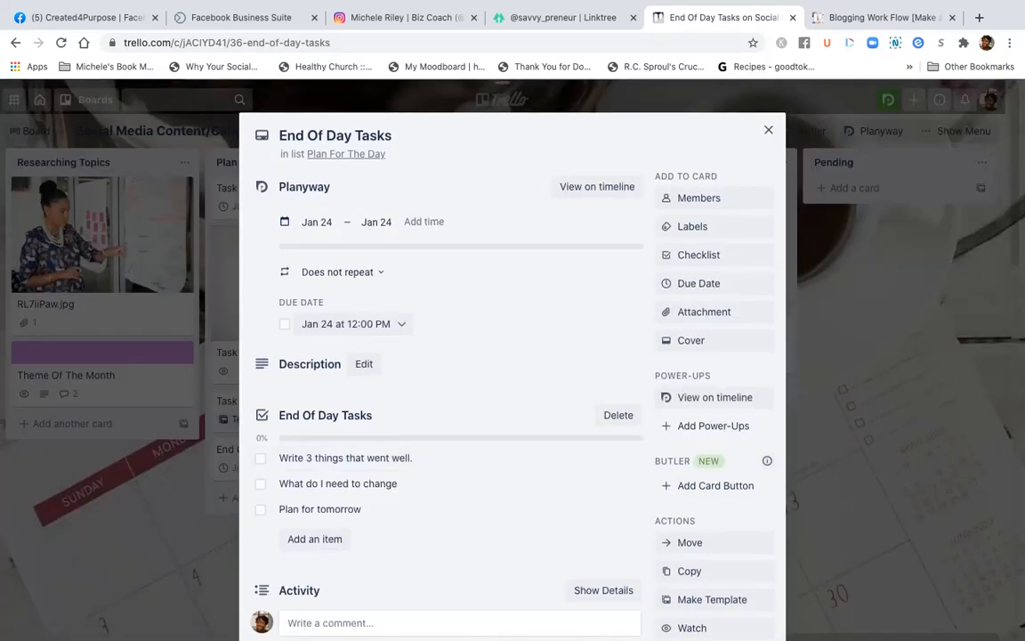
scroll(445, 392, "down", 3)
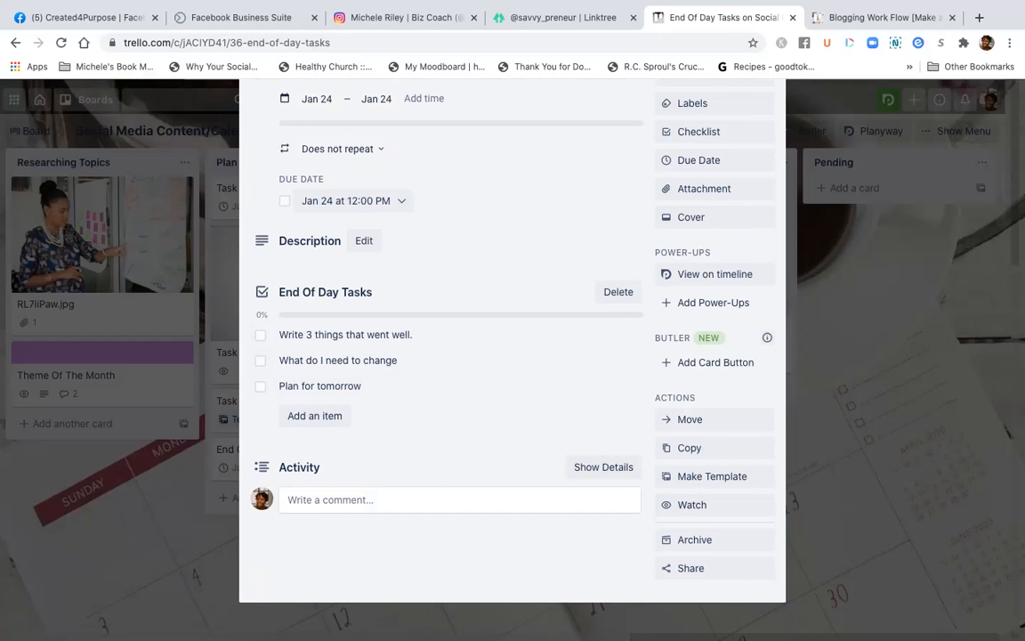
key("Escape")
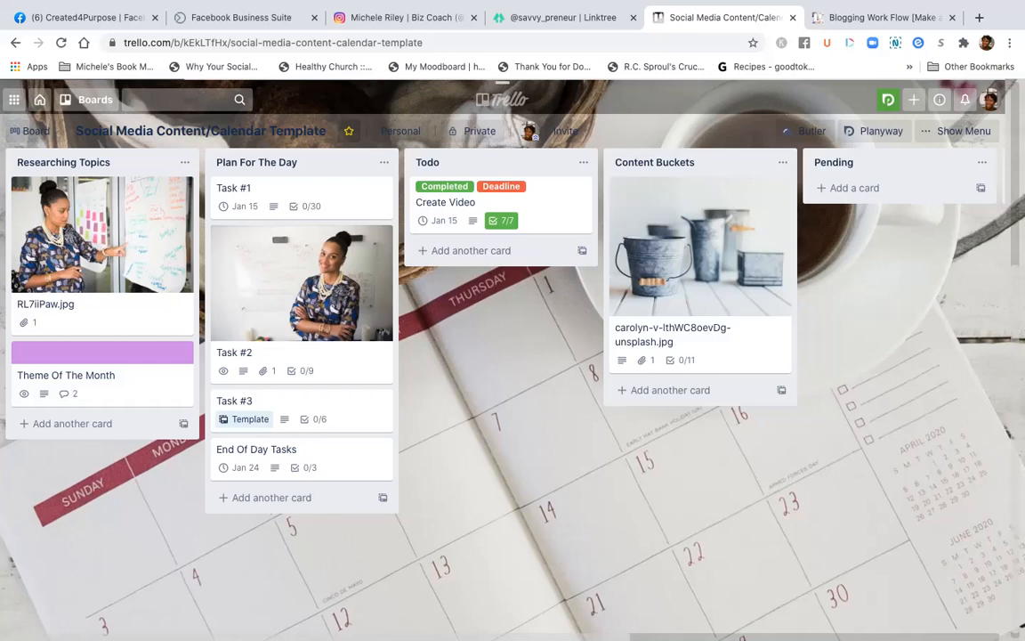
Move the Create Video card from the Todo list to the Completed list
left_click_drag(480, 202, 721, 203)
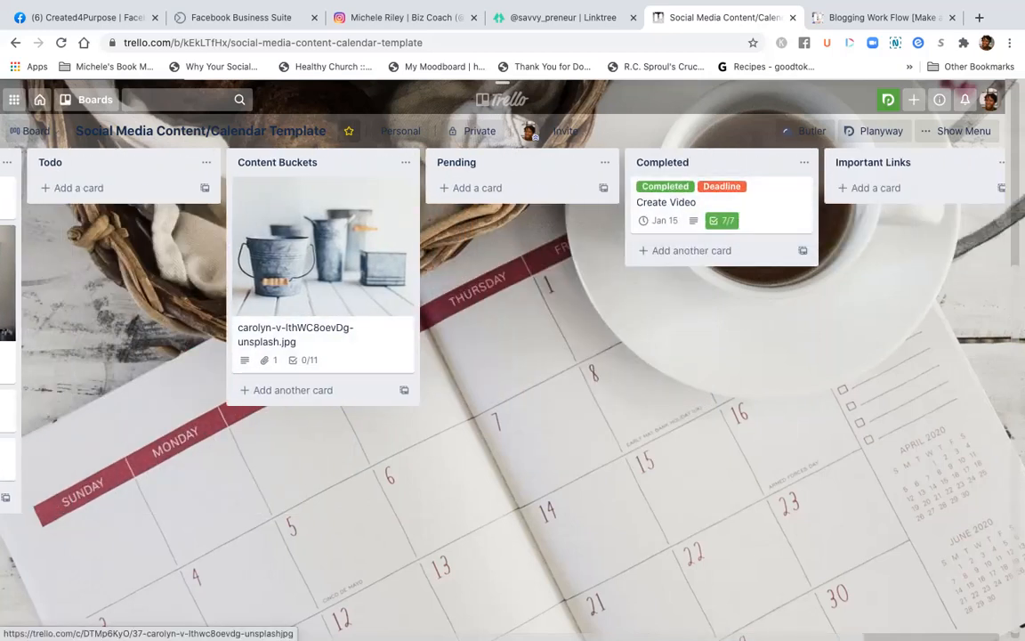
scroll(502, 374, "left", 3)
scroll(303, 356, "left", 2)
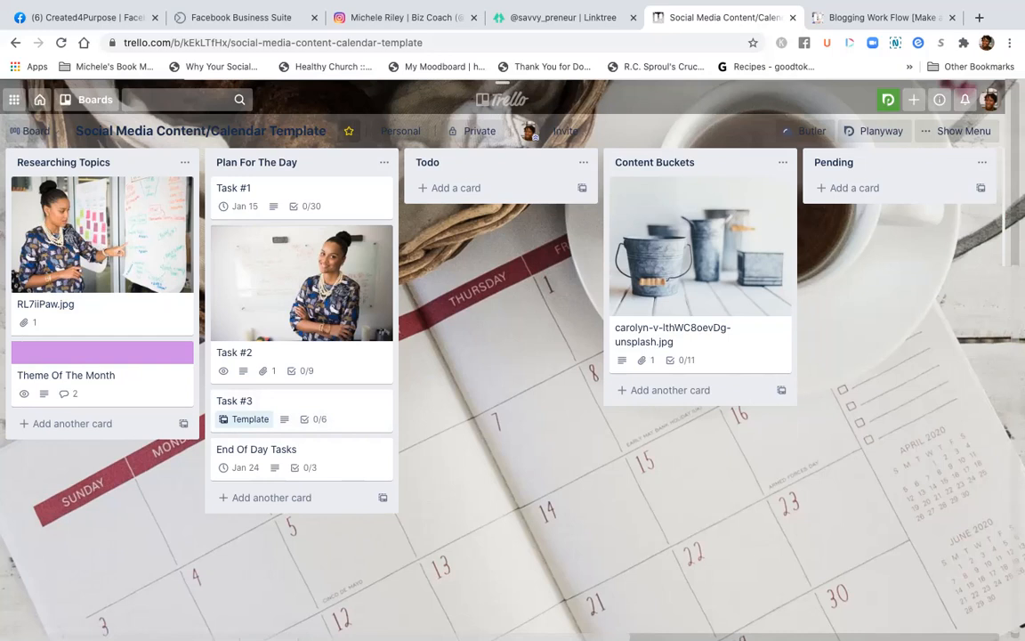
scroll(302, 355, "up", 1)
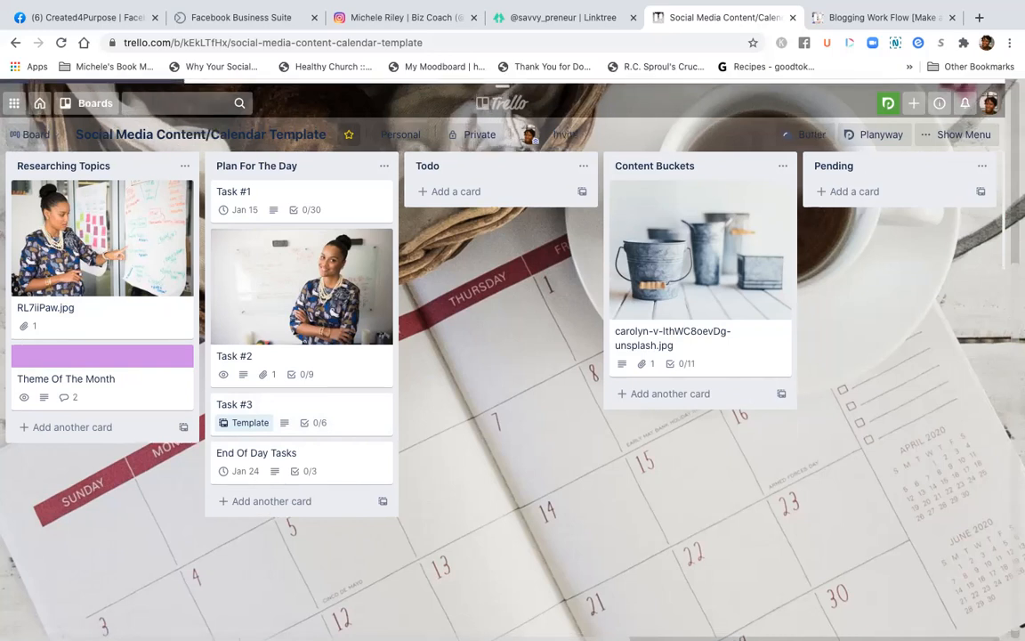
scroll(302, 356, "right", 1)
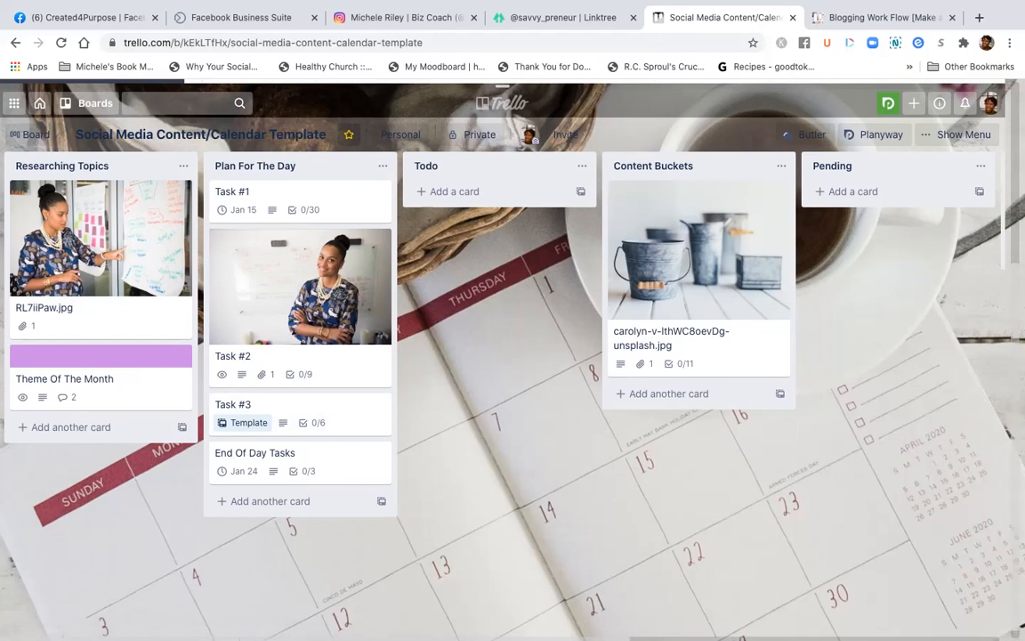
Search the board's Power-Ups for calendar, look over the matches, and return to the board
left_click(955, 134)
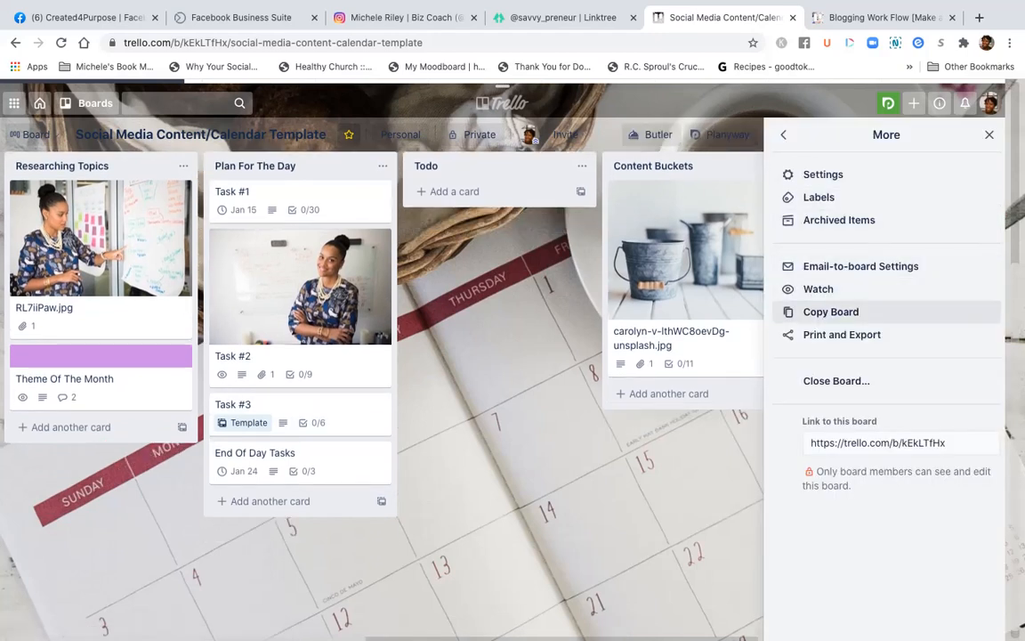
scroll(842, 333, "up", 2)
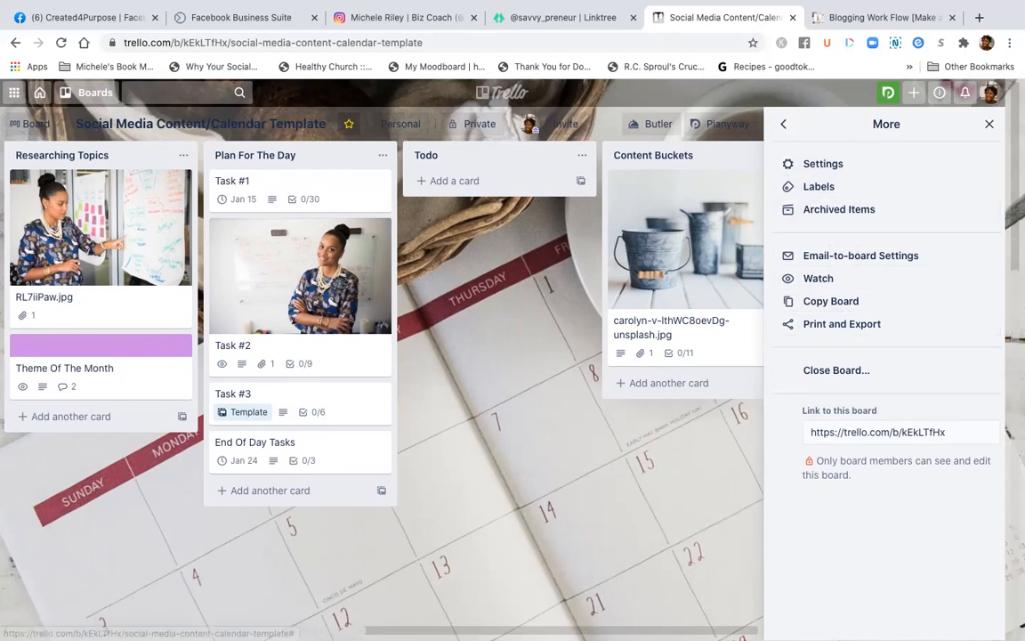
left_click(783, 124)
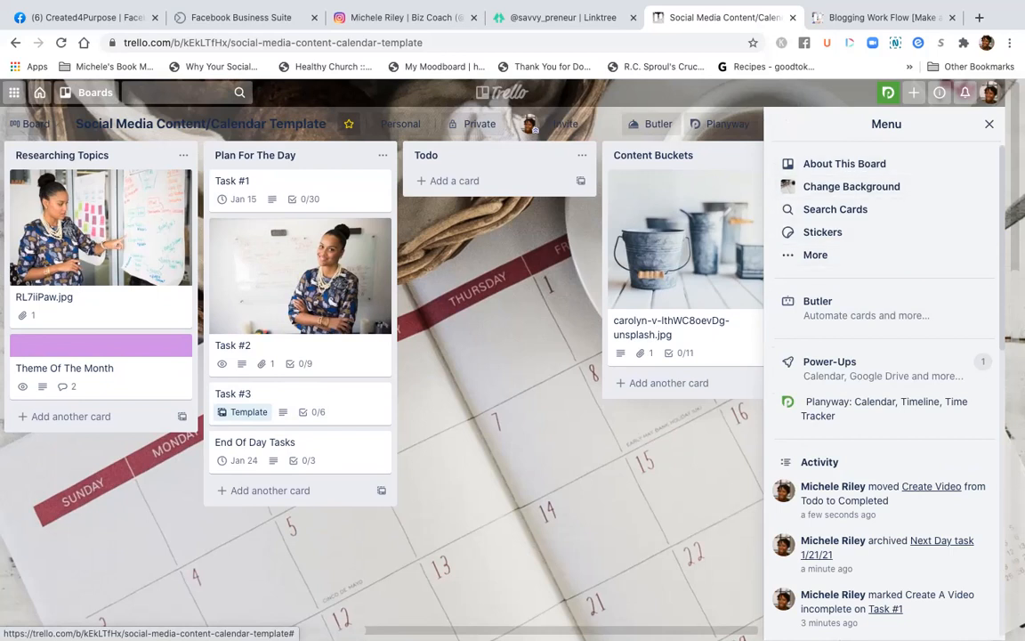
scroll(886, 356, "down", 1)
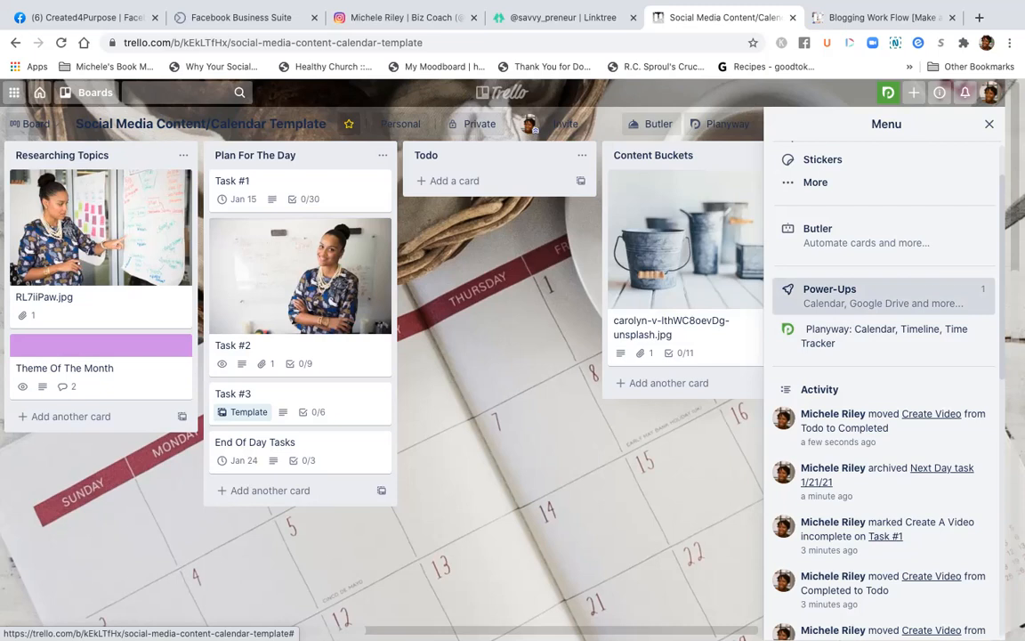
left_click(830, 292)
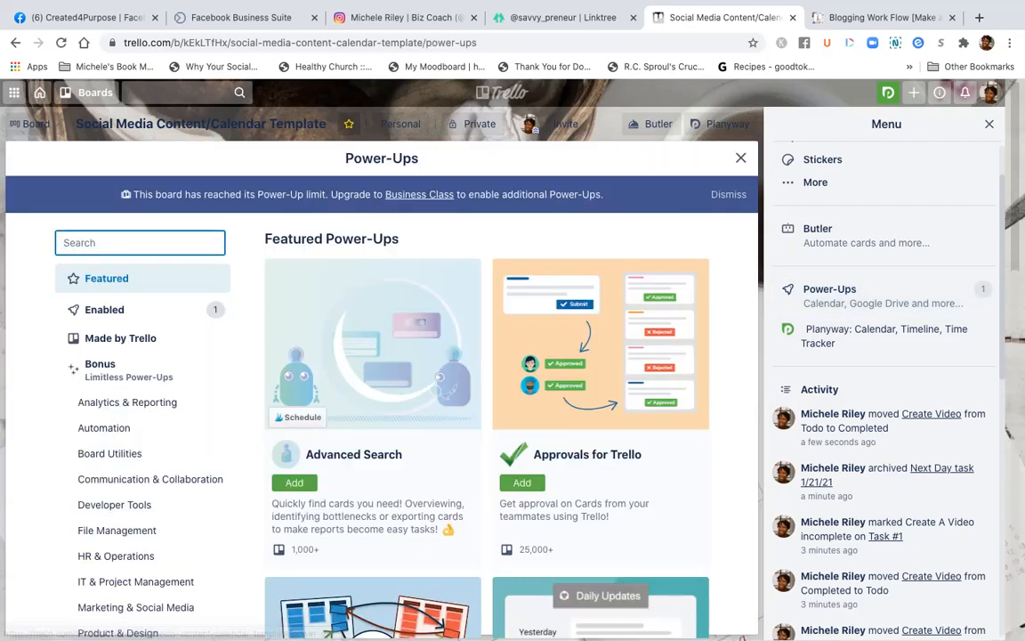
scroll(383, 409, "down", 1)
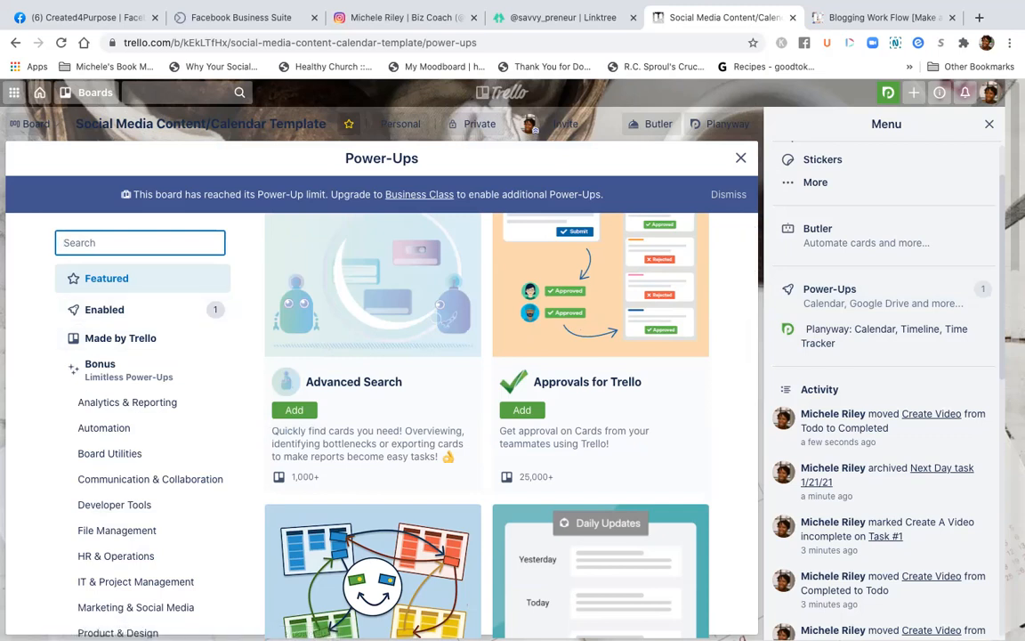
type("calend")
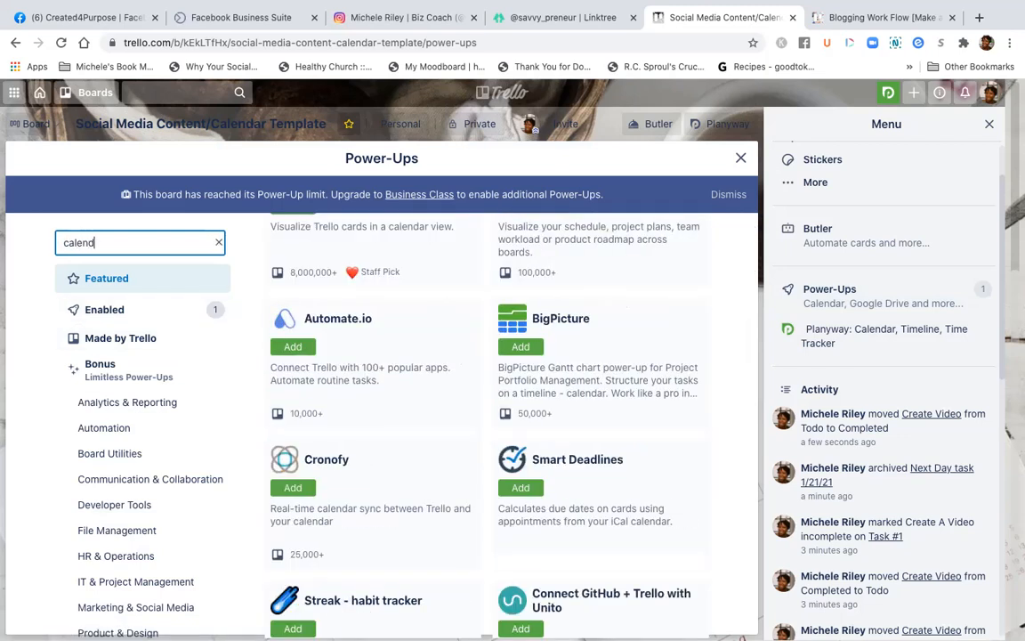
type("ar")
scroll(373, 396, "up", 1)
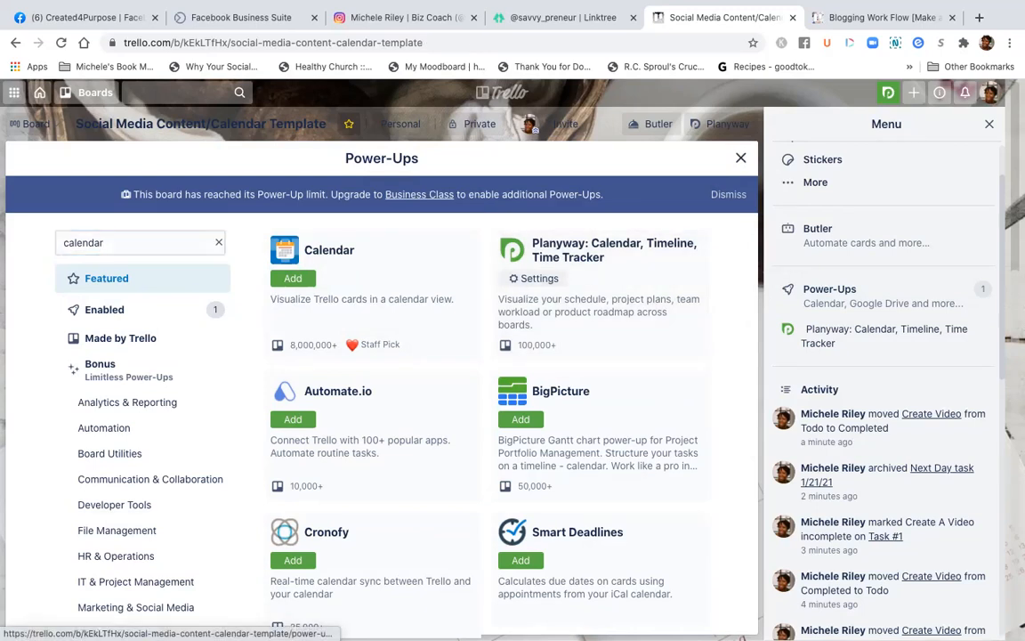
left_click(740, 158)
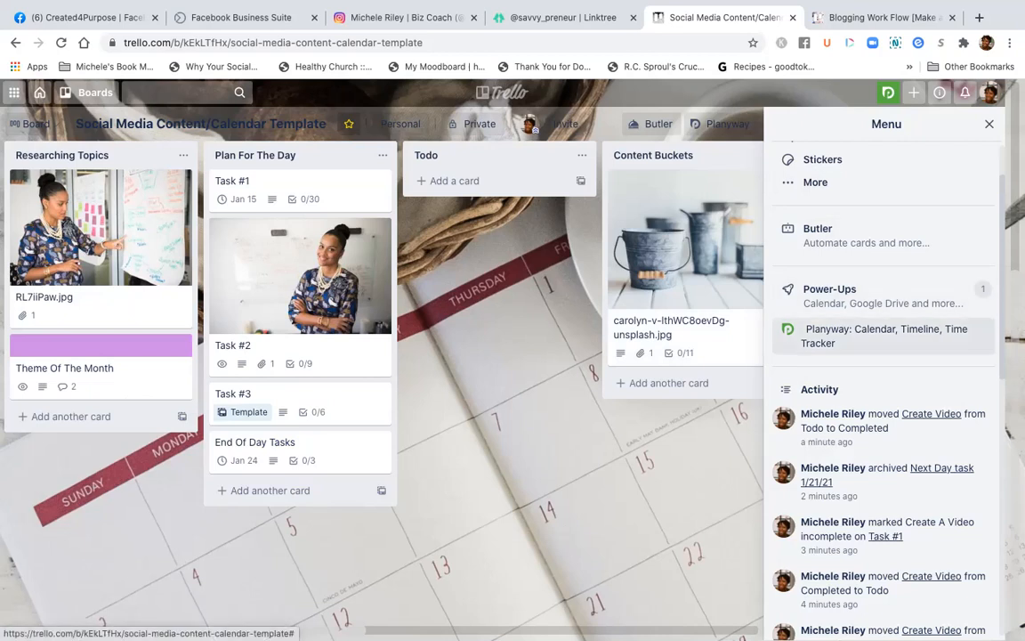
left_click(988, 124)
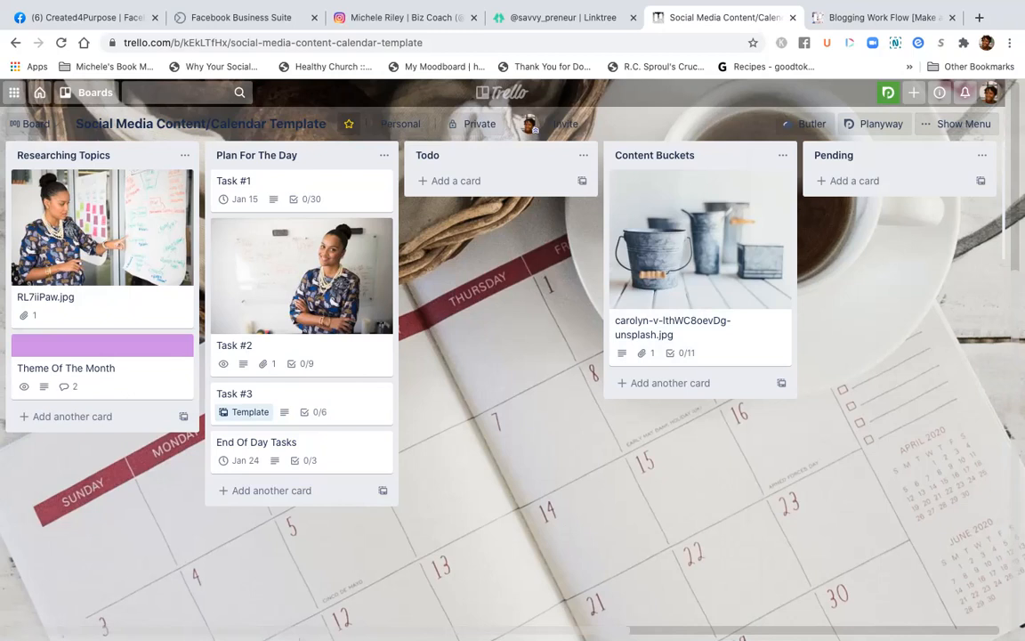
Open the Planyway calendar, examine the cards scheduled across January 2021, and return to the board lists
left_click(888, 93)
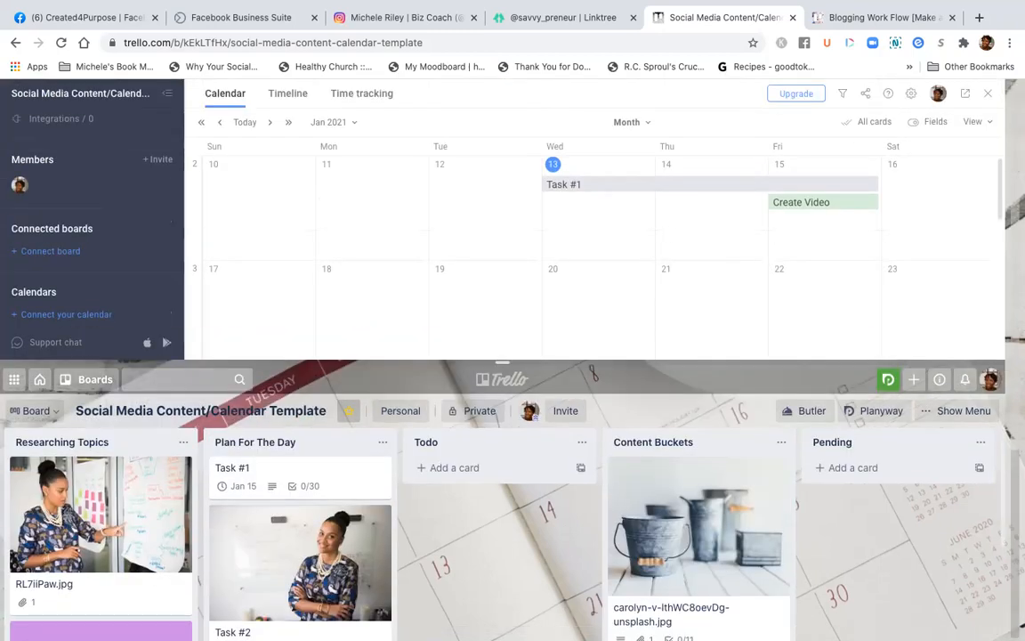
mouse_move(682, 184)
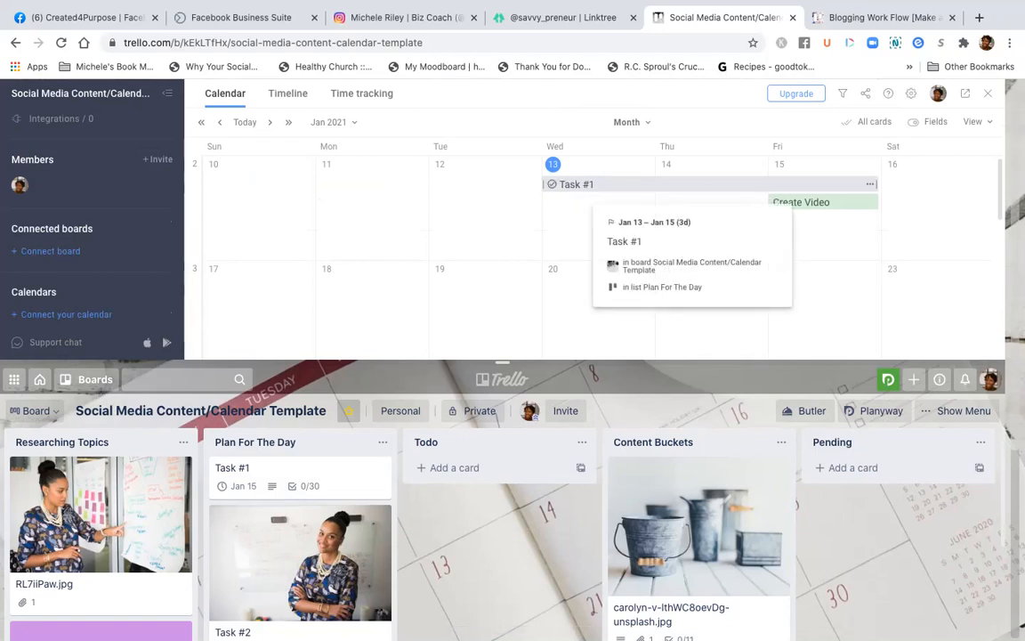
mouse_move(824, 202)
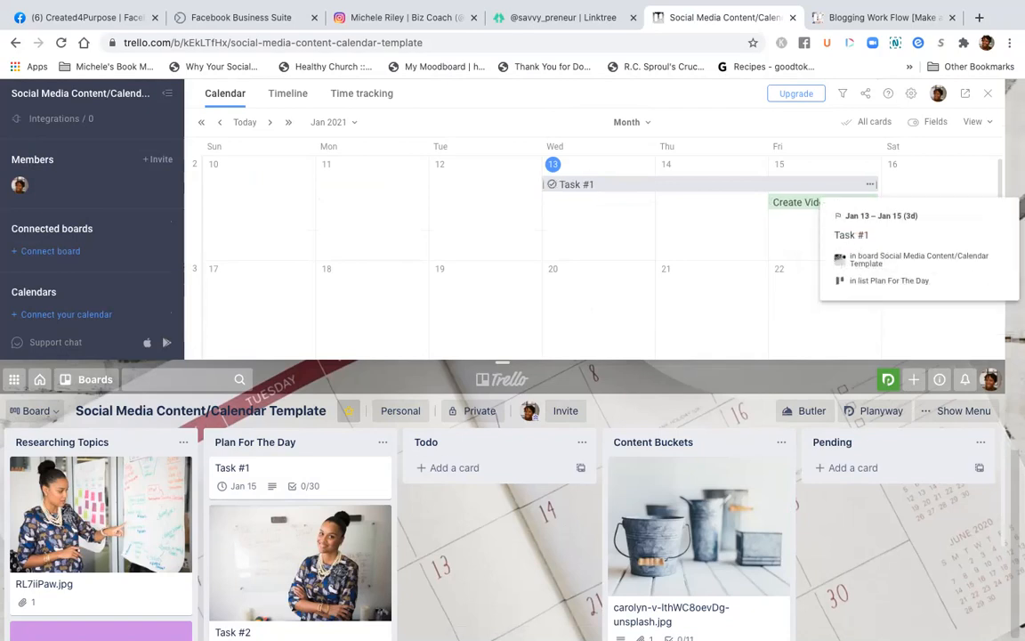
scroll(594, 249, "down", 1)
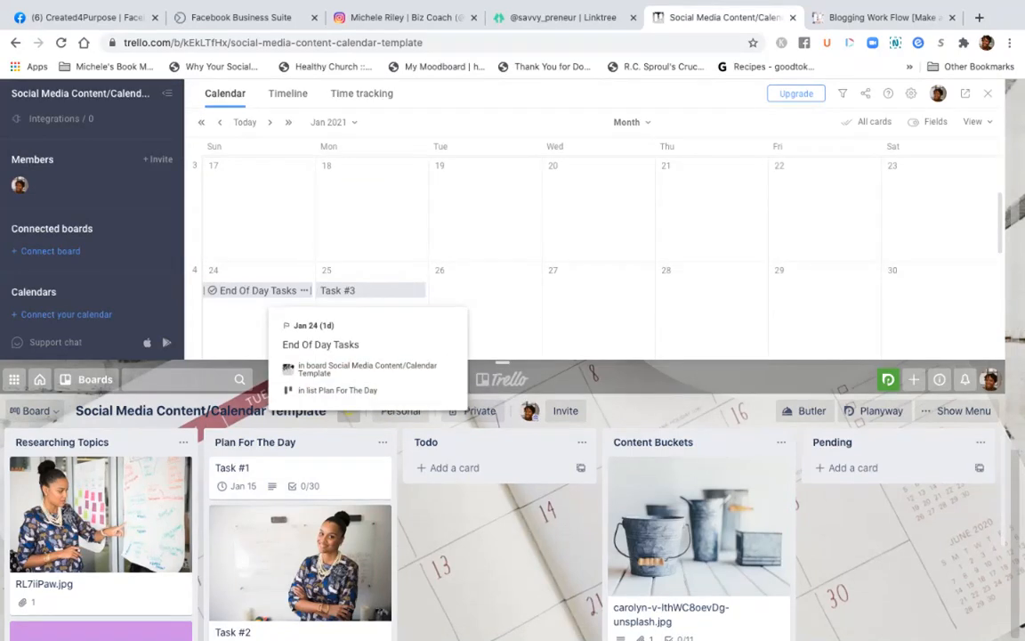
scroll(594, 249, "up", 1)
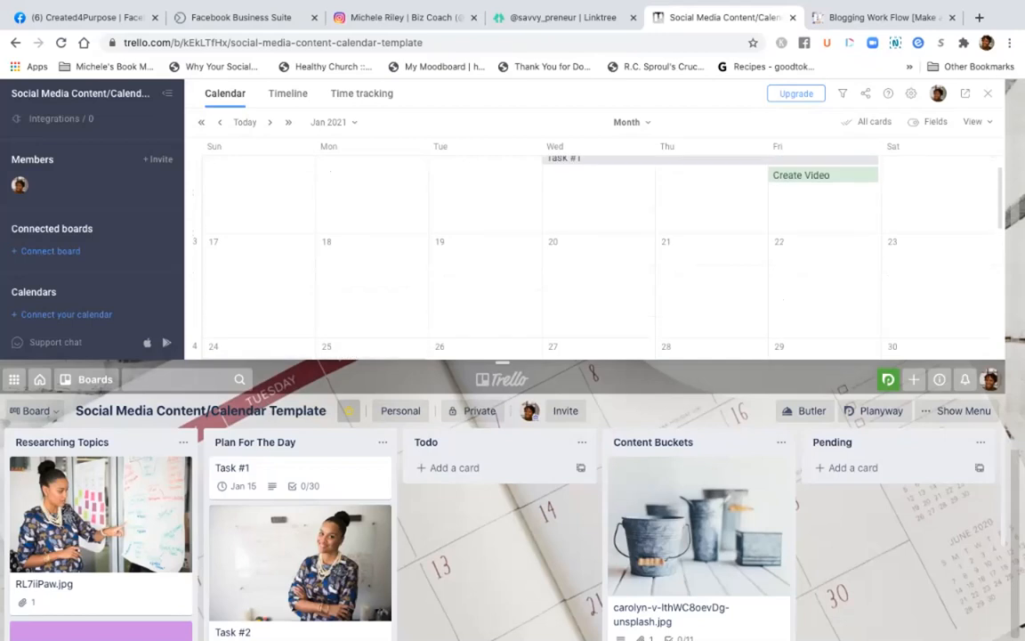
scroll(365, 290, "down", 1)
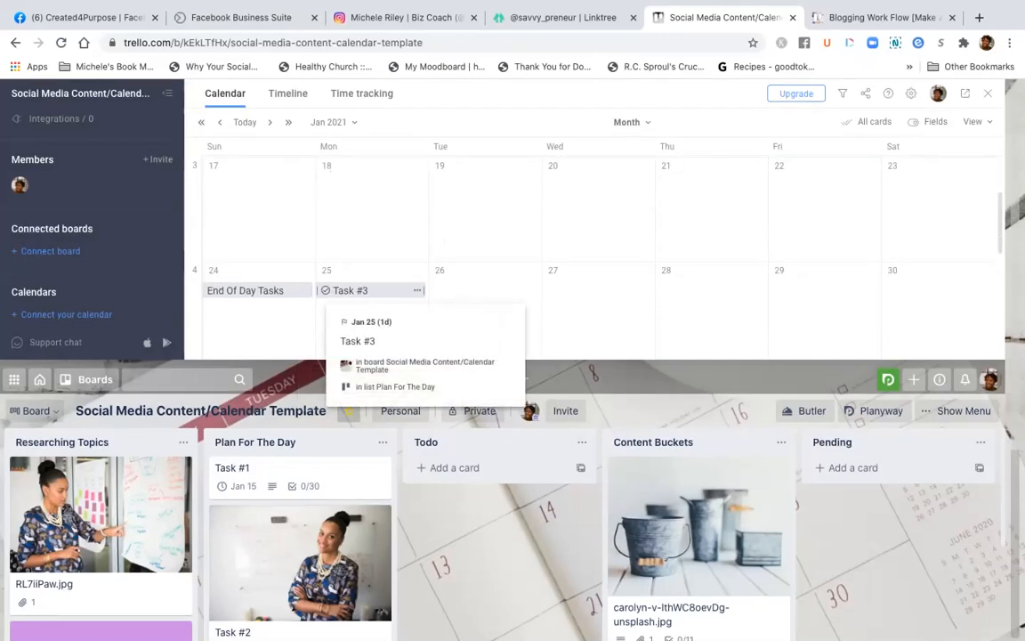
scroll(347, 452, "down", 3)
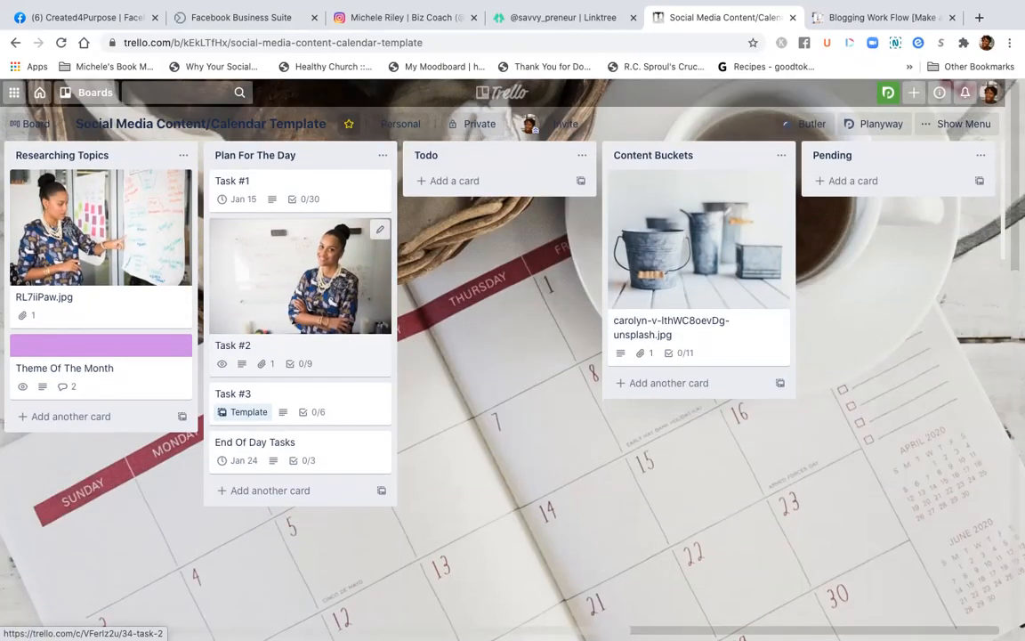
Reschedule the End Of Day Tasks card to Jan 13, mark its due date complete, and close the card
left_click(267, 449)
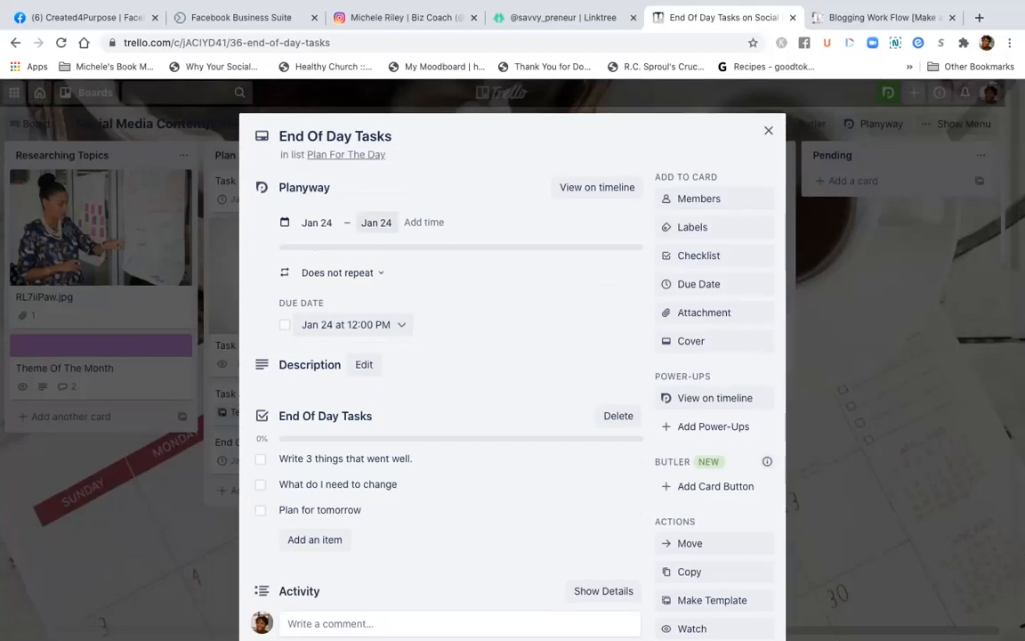
left_click(317, 222)
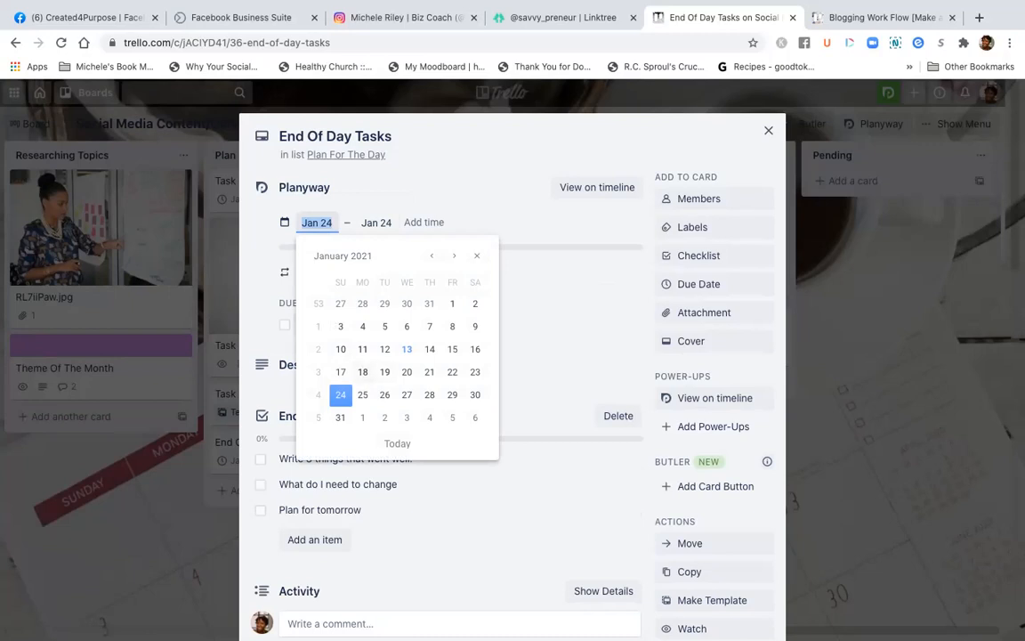
left_click(407, 349)
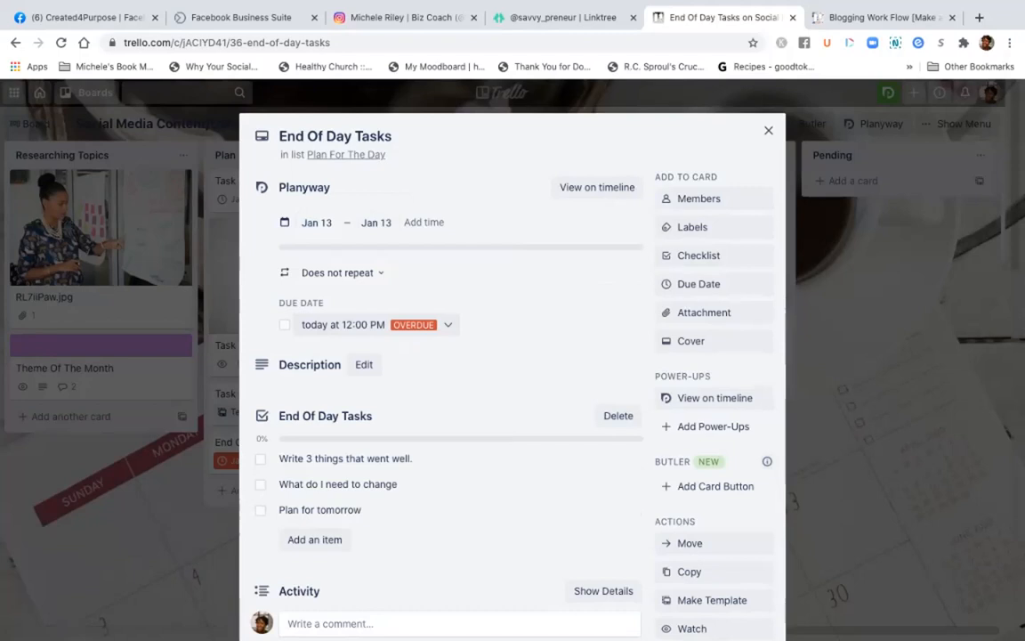
left_click(377, 324)
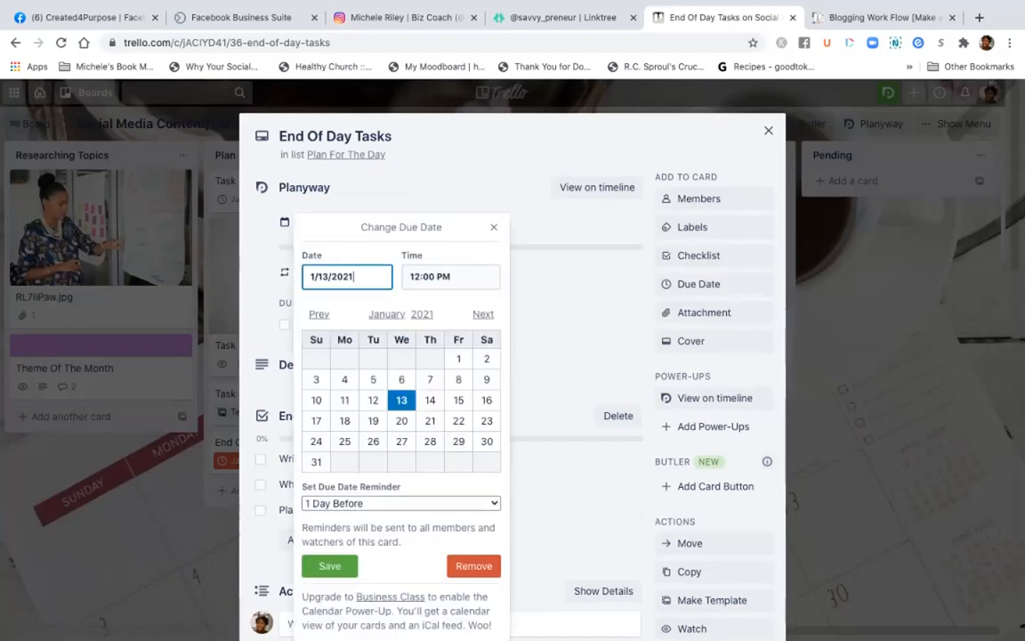
left_click(493, 227)
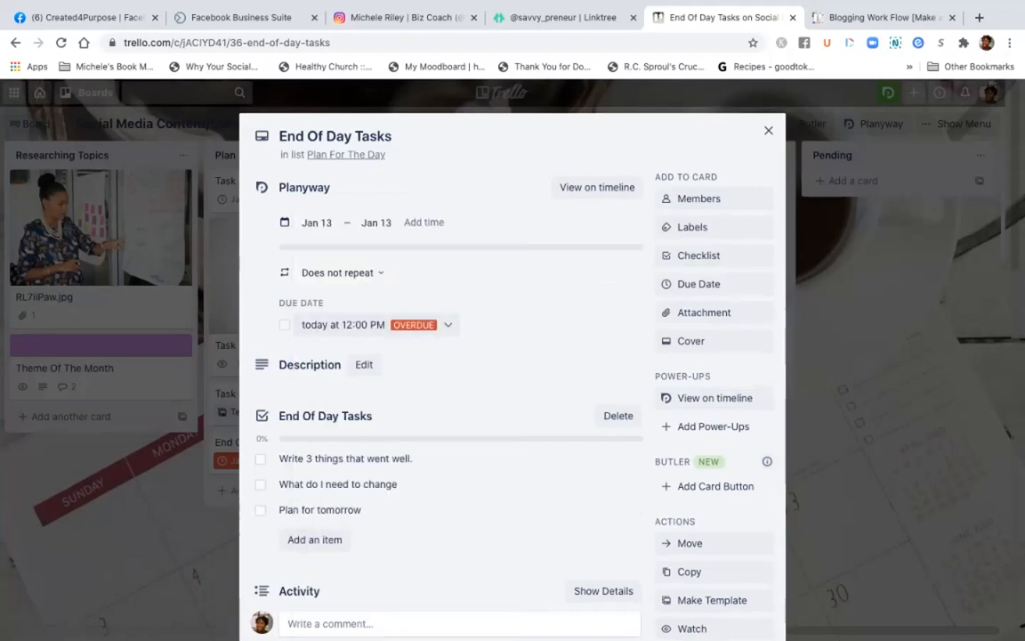
left_click(285, 325)
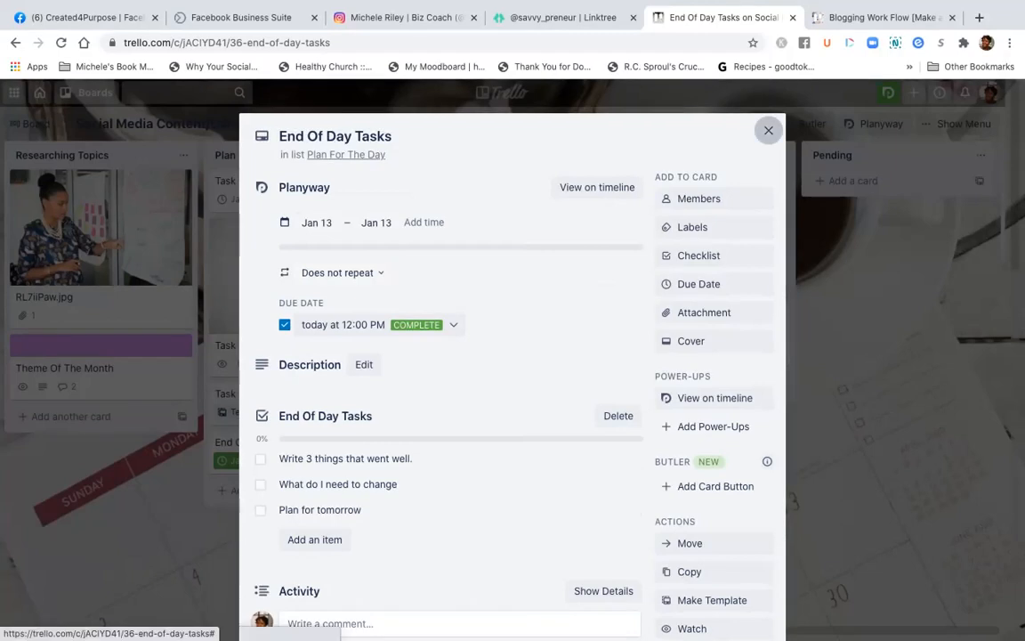
left_click(768, 130)
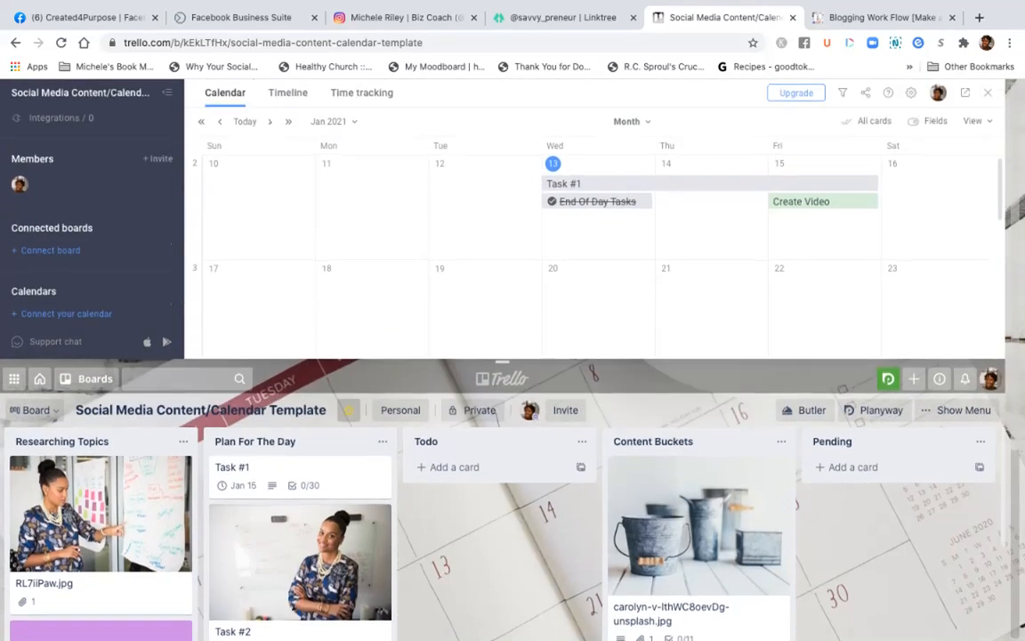
Remove the time and due date from the End Of Day Tasks card in the Plan For The Day list, and close it
scroll(503, 481, "down", 2)
scroll(372, 206, "down", 1)
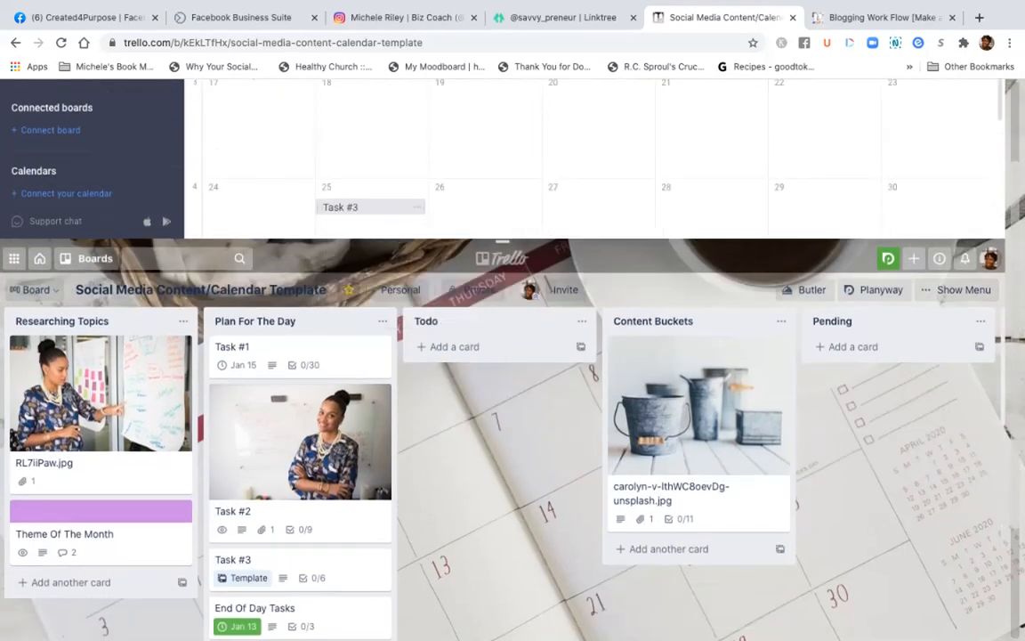
scroll(372, 192, "down", 2)
scroll(351, 410, "down", 1)
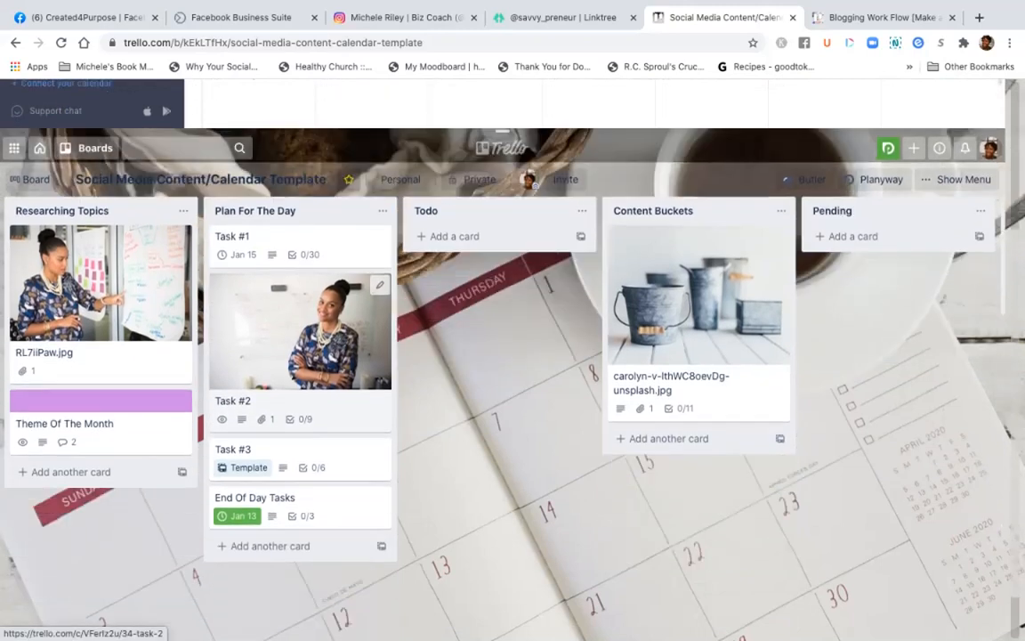
scroll(356, 418, "down", 1)
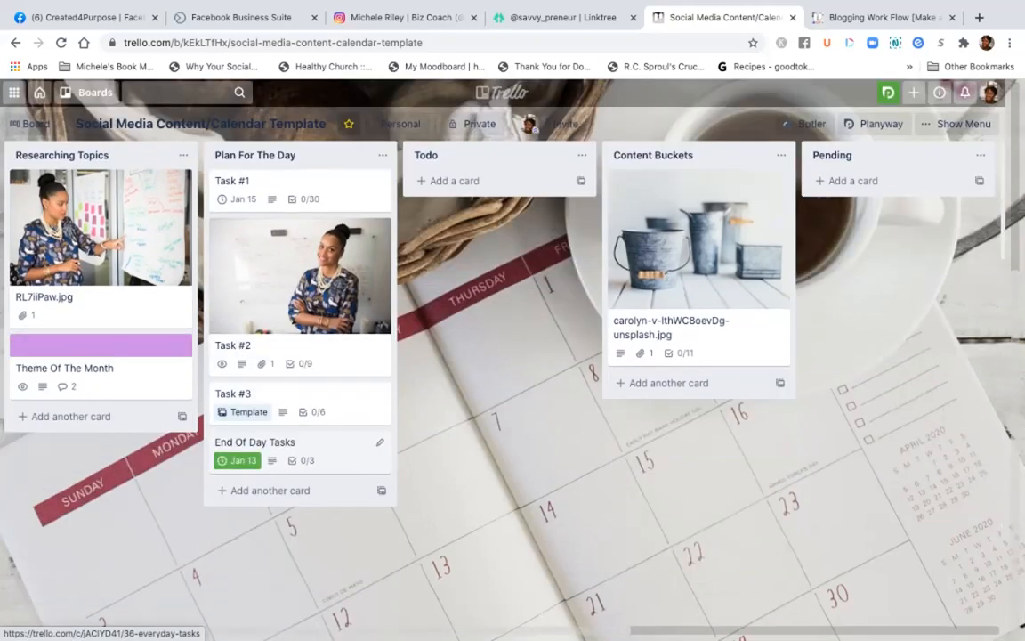
left_click(294, 449)
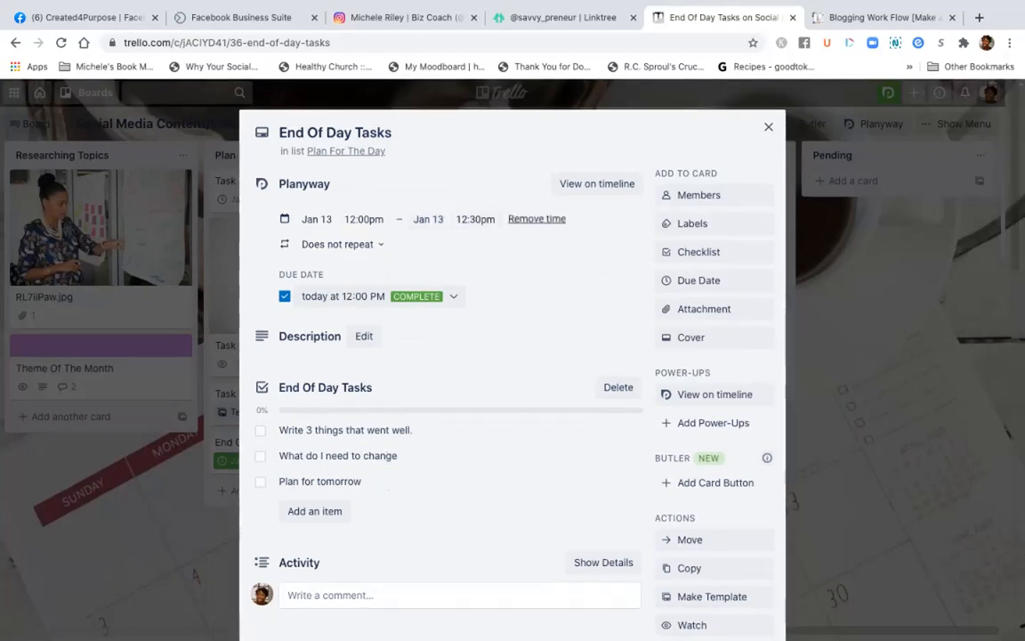
left_click(536, 218)
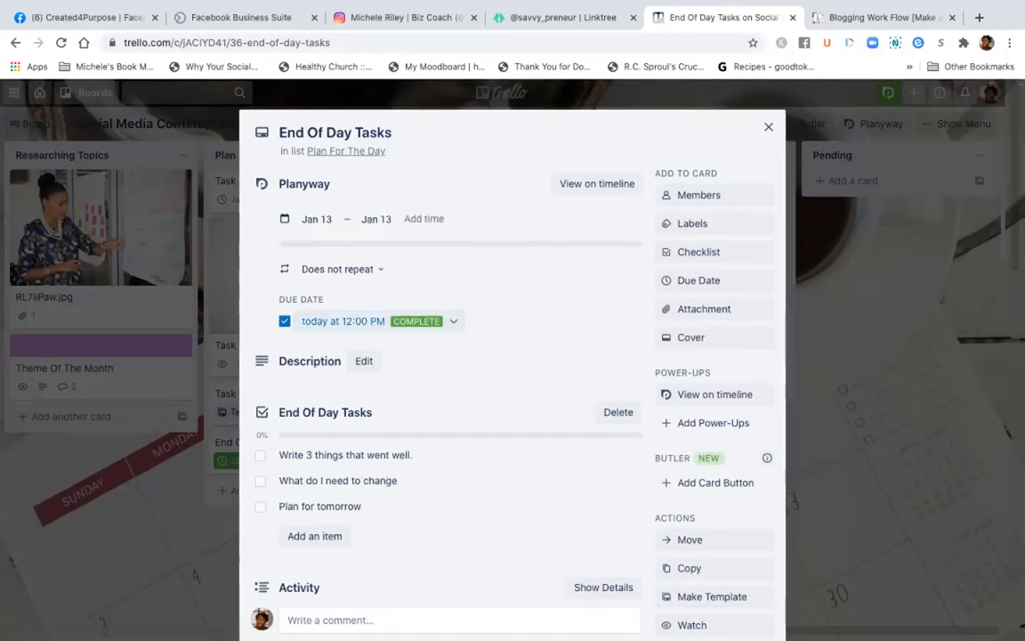
left_click(454, 321)
left_click(473, 464)
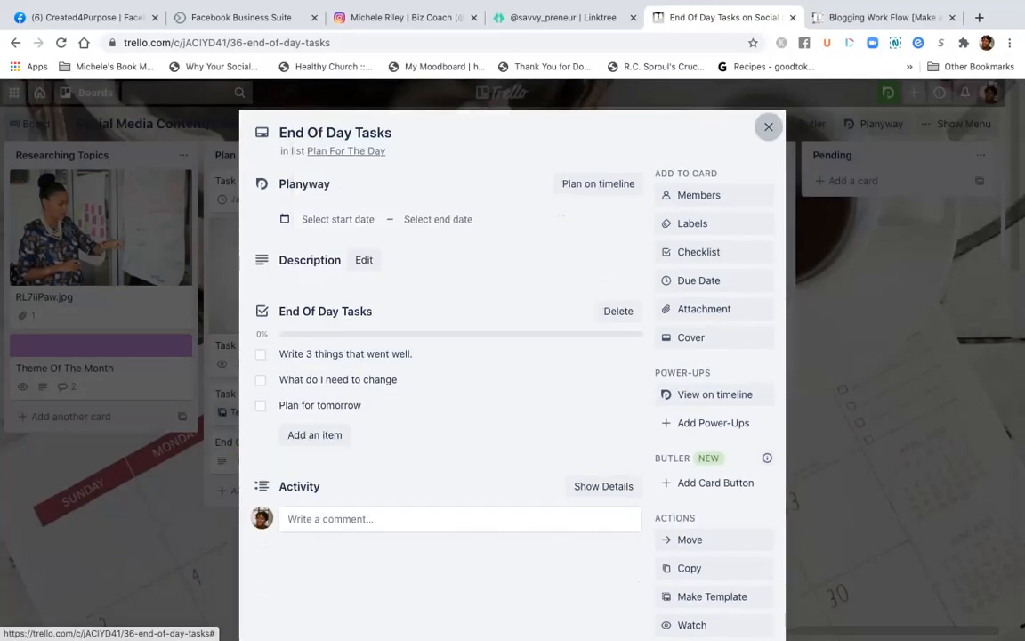
left_click(768, 126)
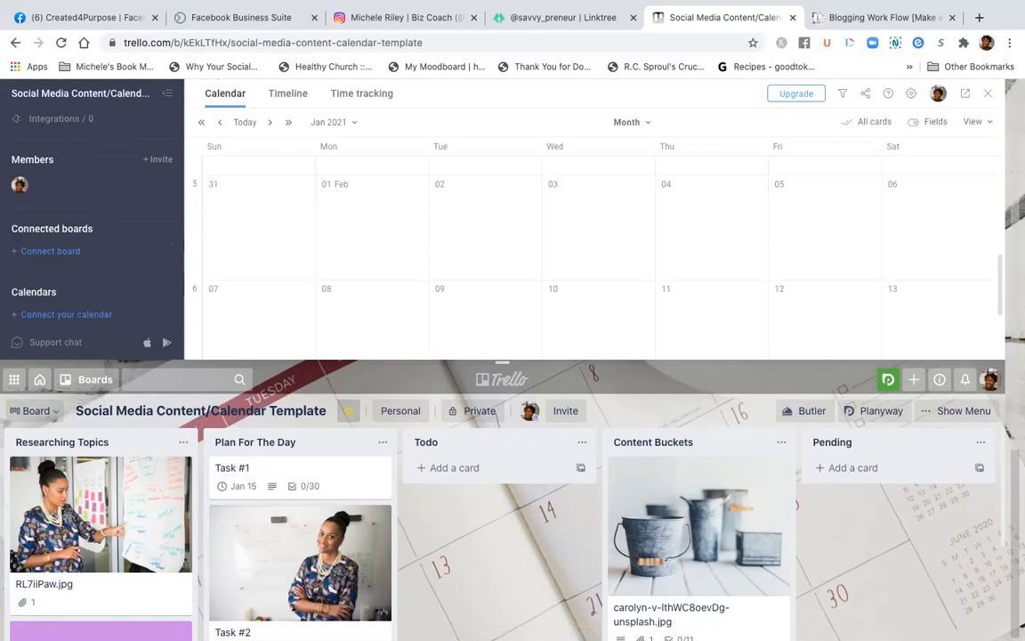
Examine the remaining cards scheduled in the Planyway calendar for January 2021, and return to the board lists
scroll(591, 259, "up", 3)
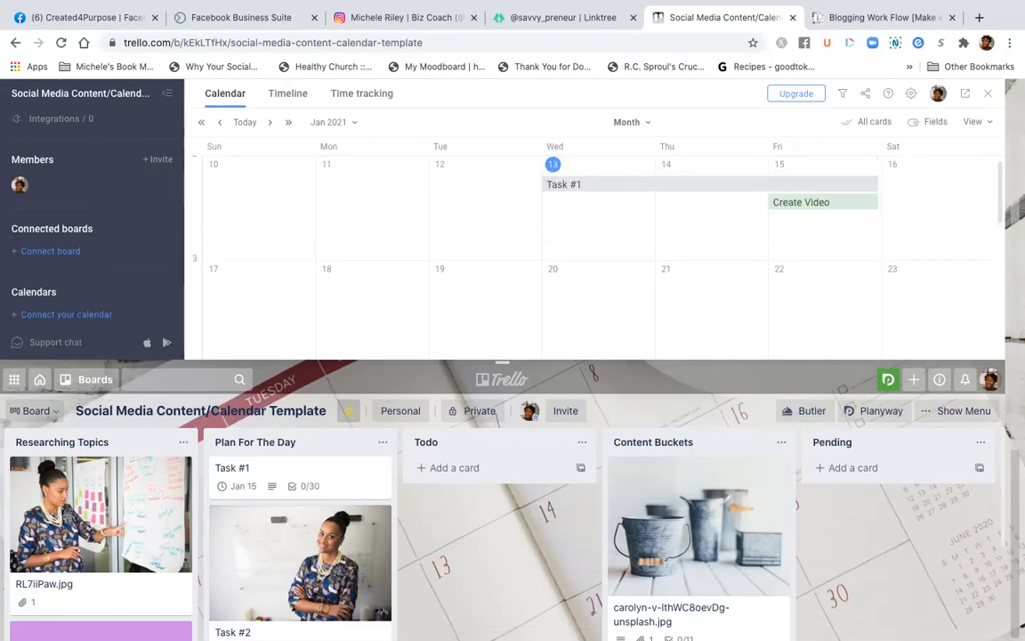
scroll(591, 258, "down", 1)
scroll(592, 258, "up", 1)
mouse_move(697, 184)
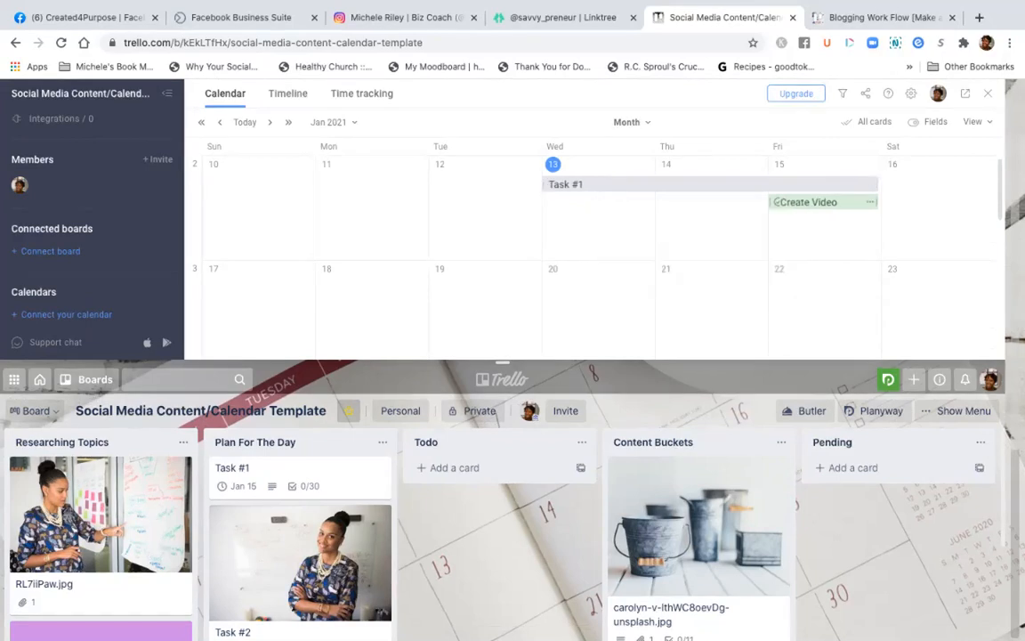
mouse_move(823, 202)
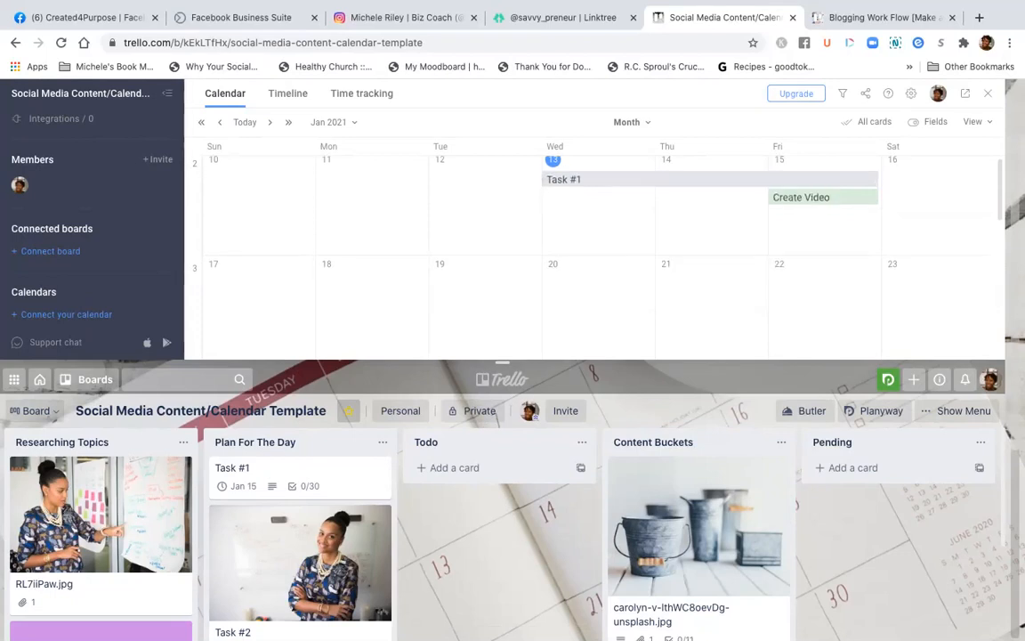
scroll(594, 258, "down", 2)
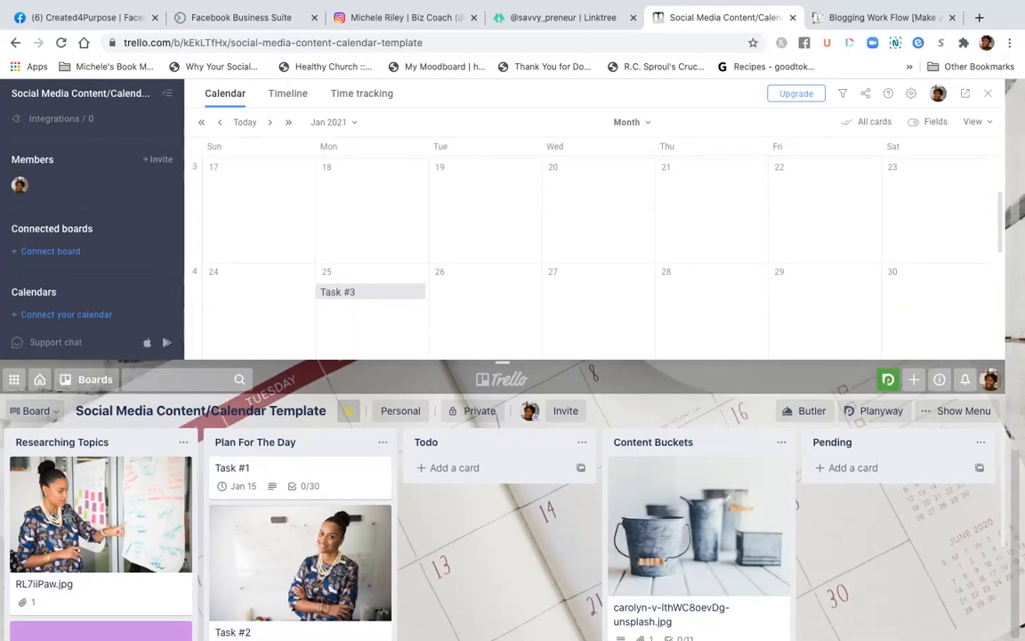
scroll(356, 499, "down", 5)
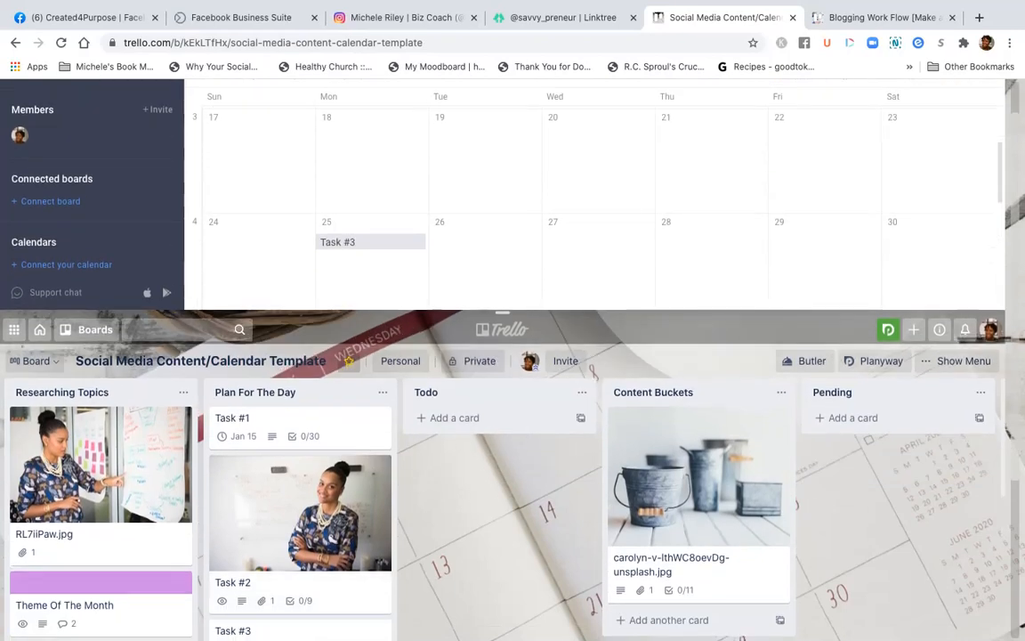
scroll(294, 499, "down", 2)
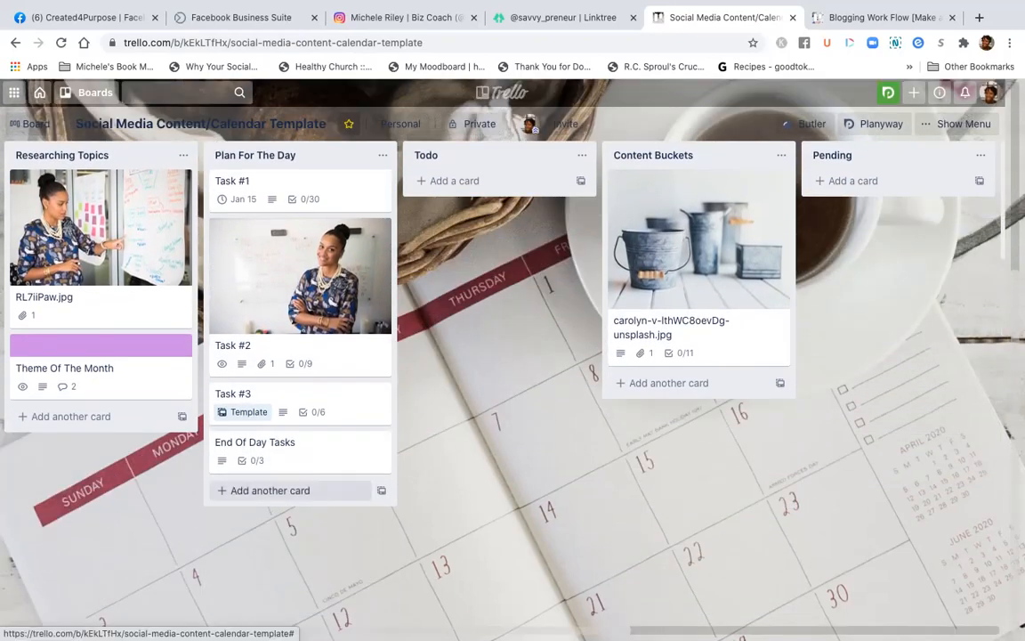
Add a card titled "Task #" to the Plan For The Day list
left_click(267, 490)
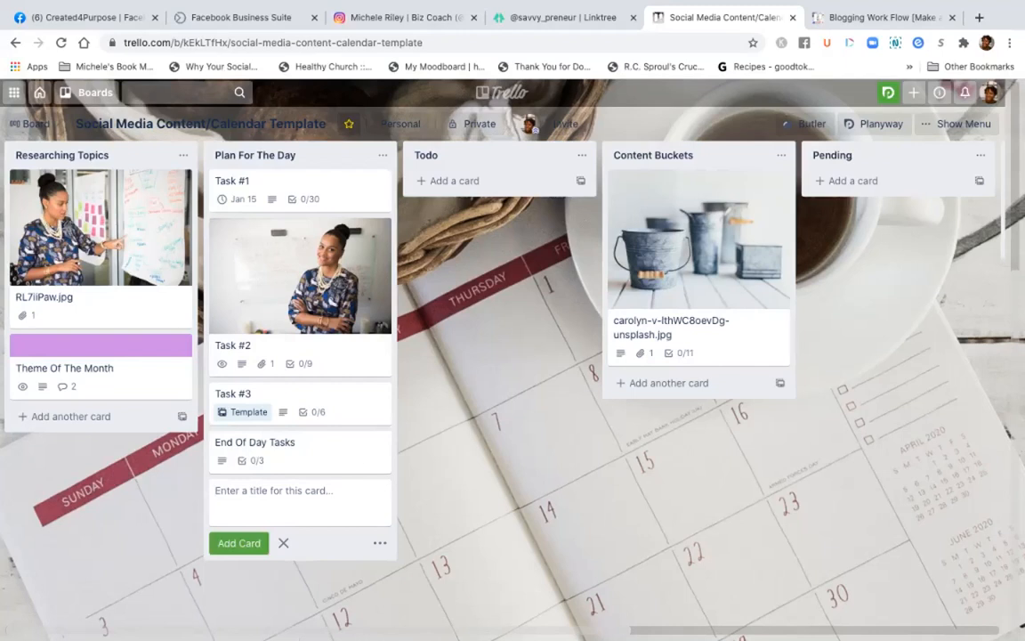
type("T")
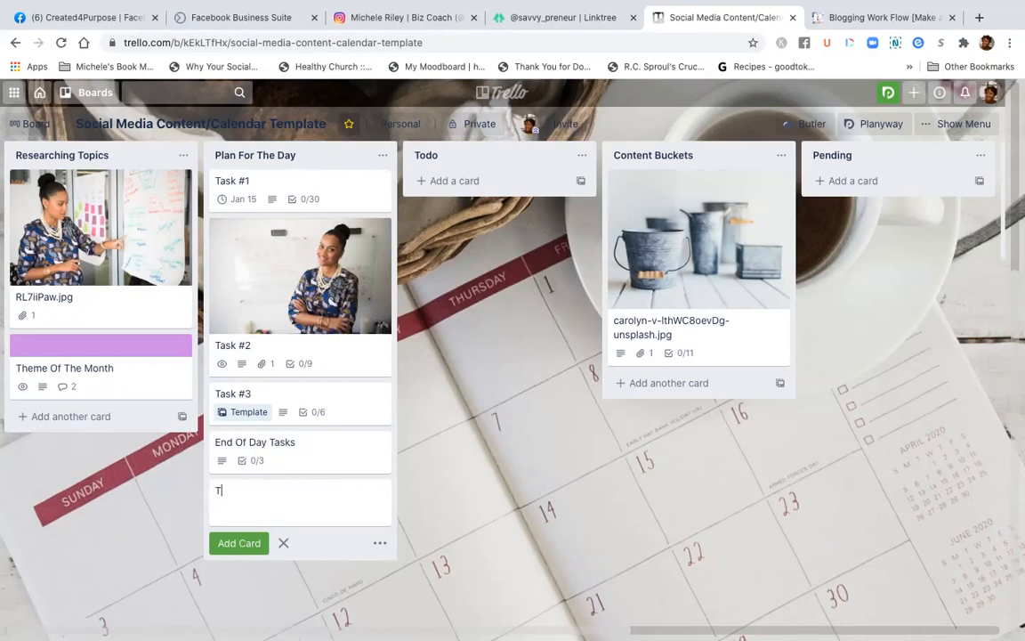
type("ask #")
key("Return")
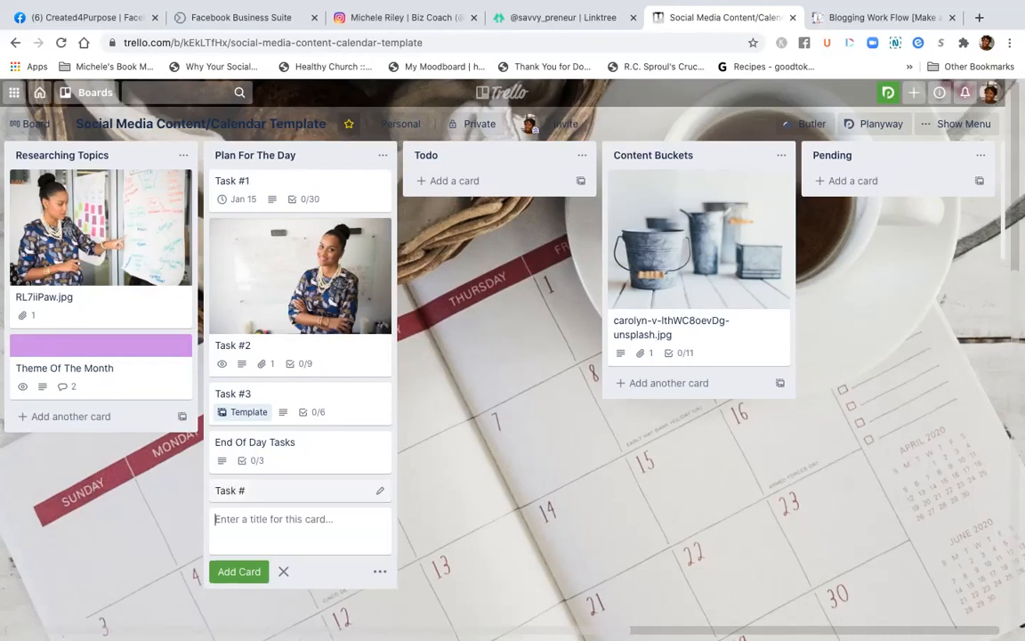
Open the Task # card and save the description "Collab with entrepreneur"
left_click(294, 490)
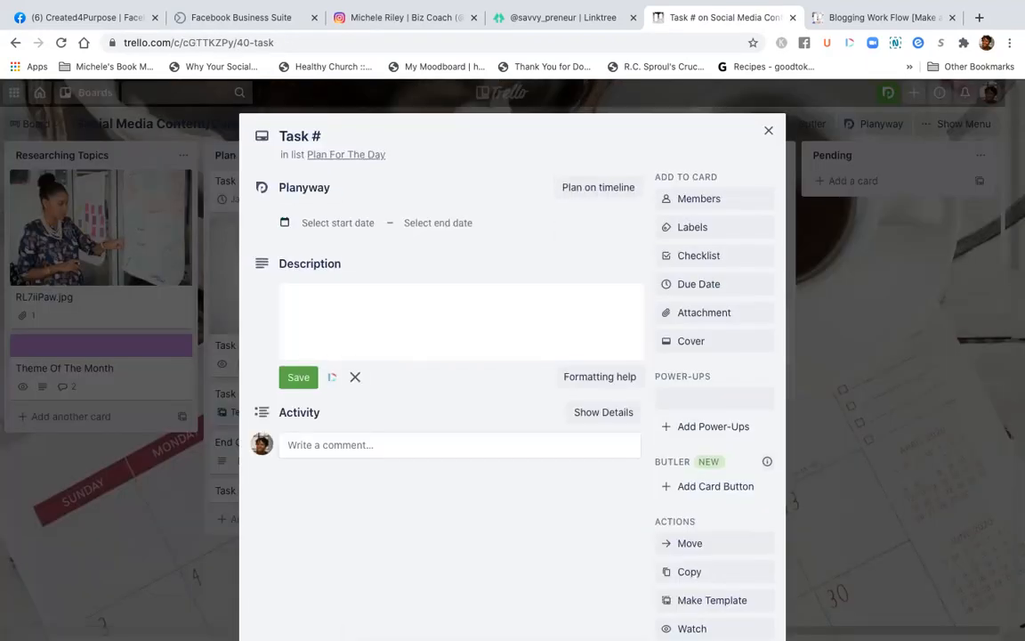
type("Collab with entrepreneur")
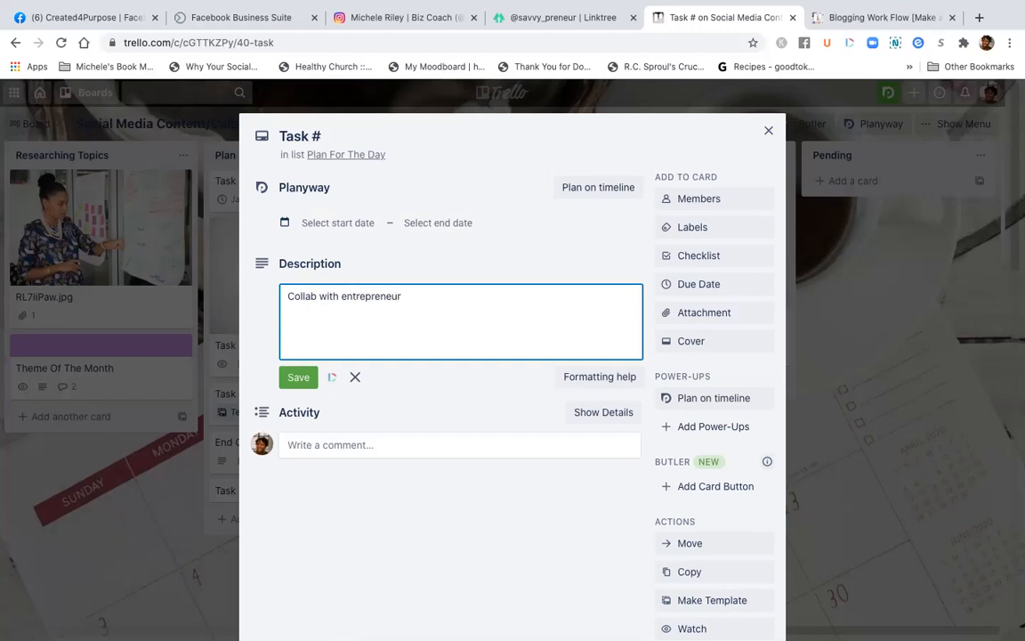
left_click(298, 377)
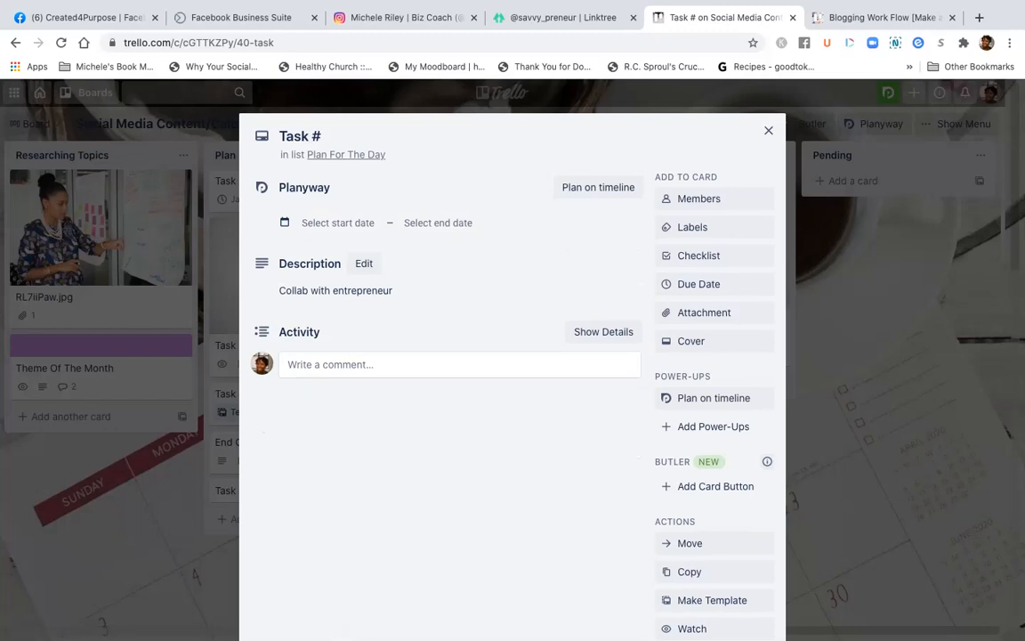
Schedule the Task # card from Jan 20 to Jan 20, add a 12:00pm to 12:30pm time slot, and close it
left_click(338, 223)
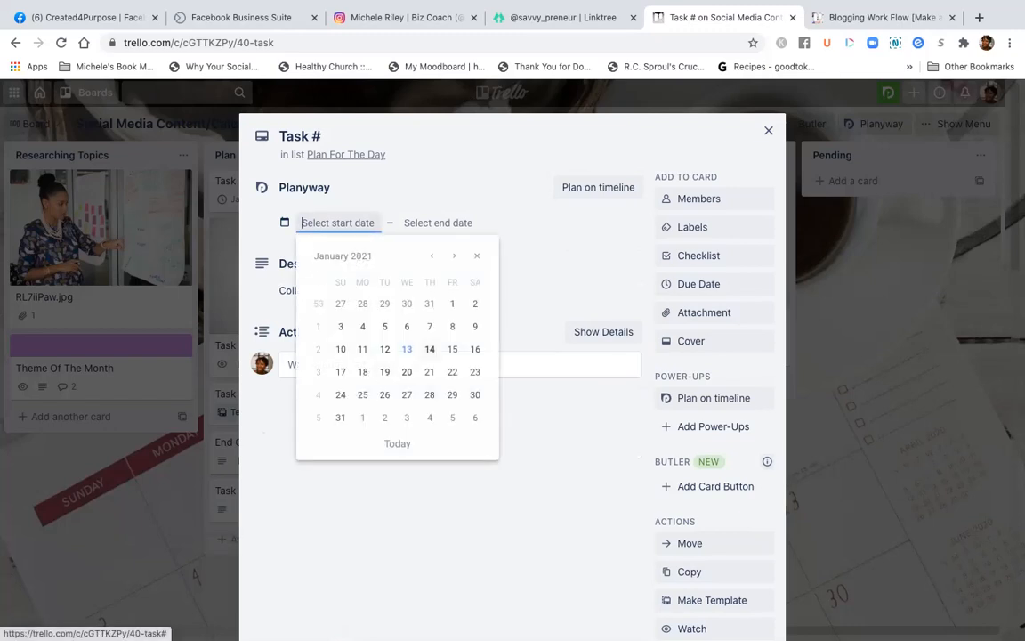
left_click(406, 371)
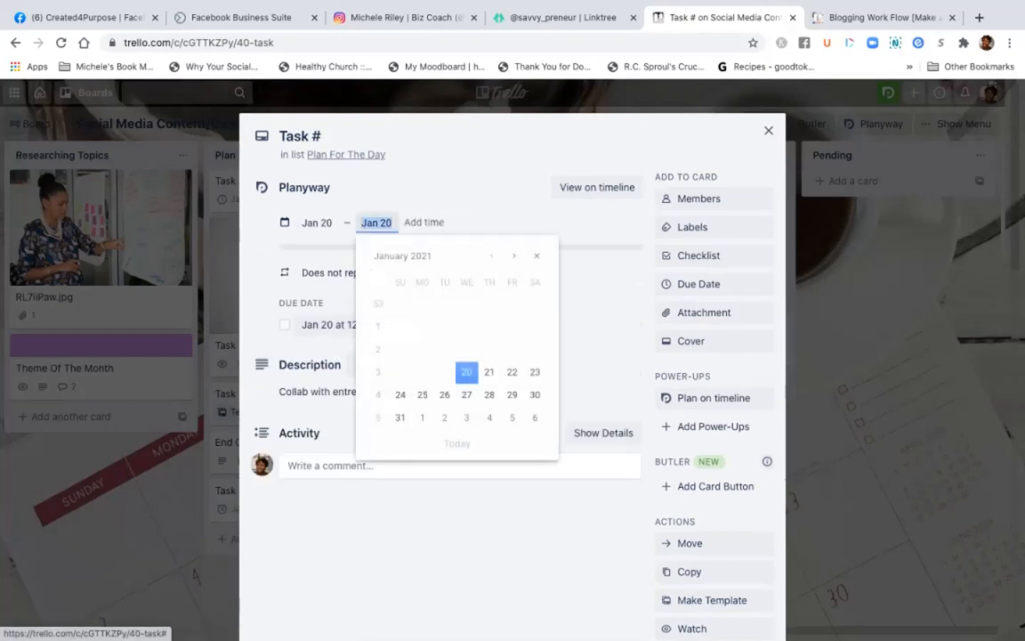
left_click(466, 372)
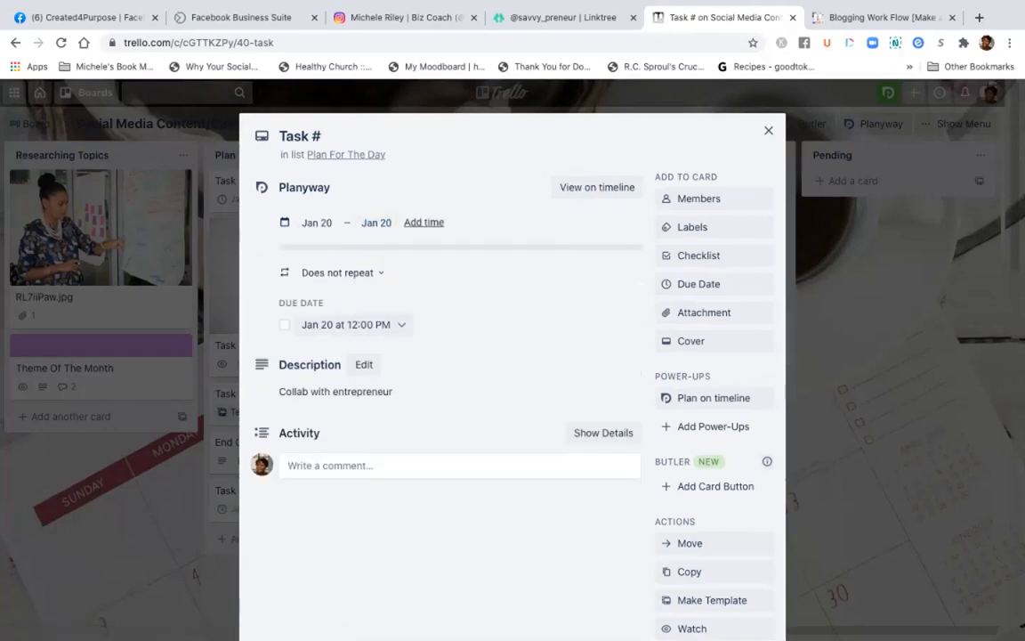
left_click(424, 222)
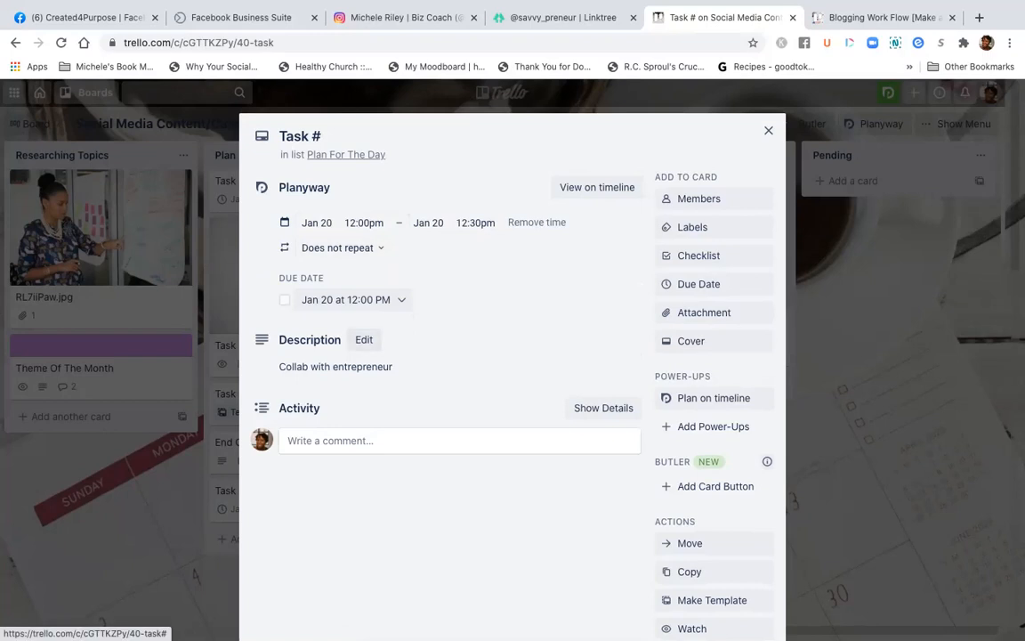
scroll(512, 356, "up", 1)
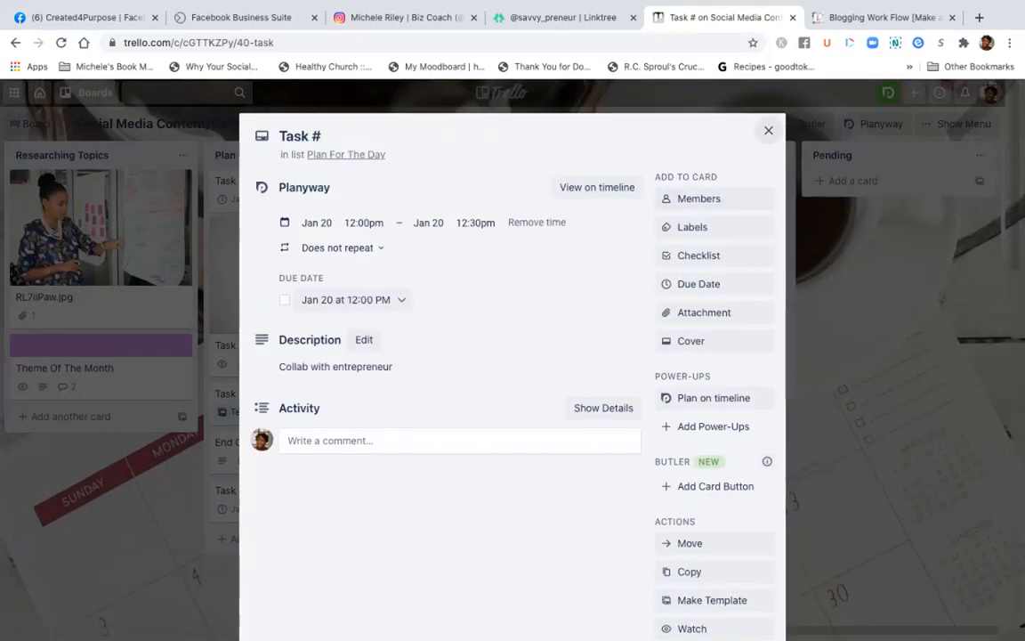
left_click(769, 130)
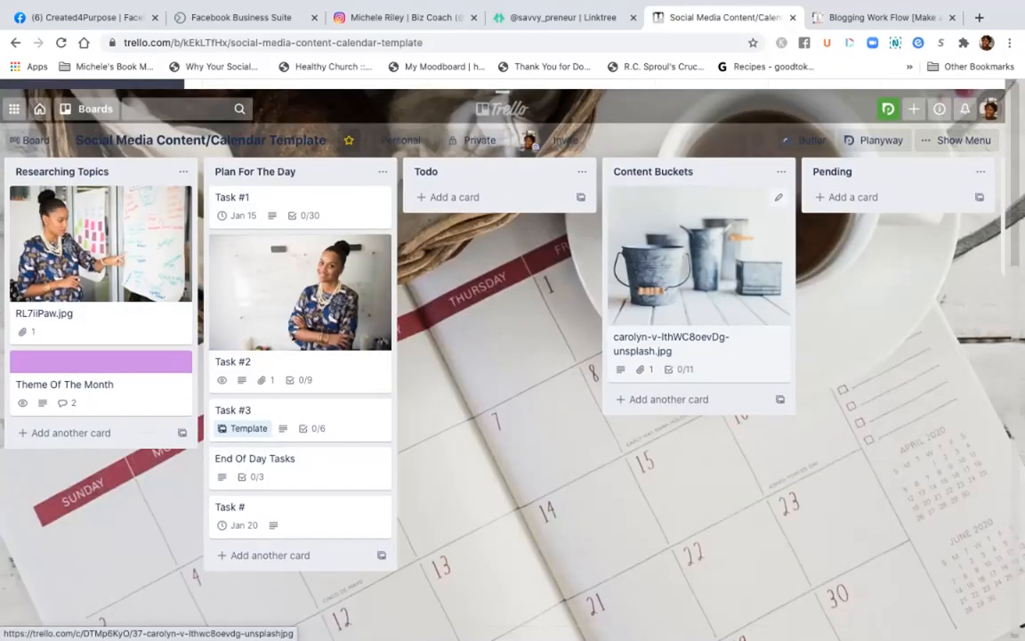
Check the Task # card's entry and details on January 20 in the Planyway calendar
scroll(569, 258, "up", 1)
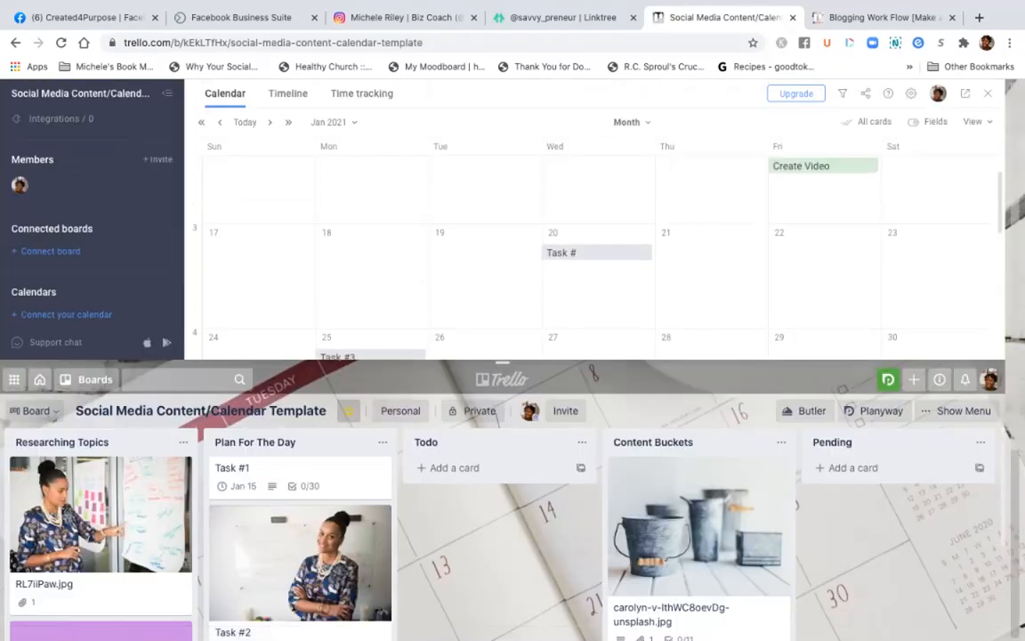
mouse_move(594, 250)
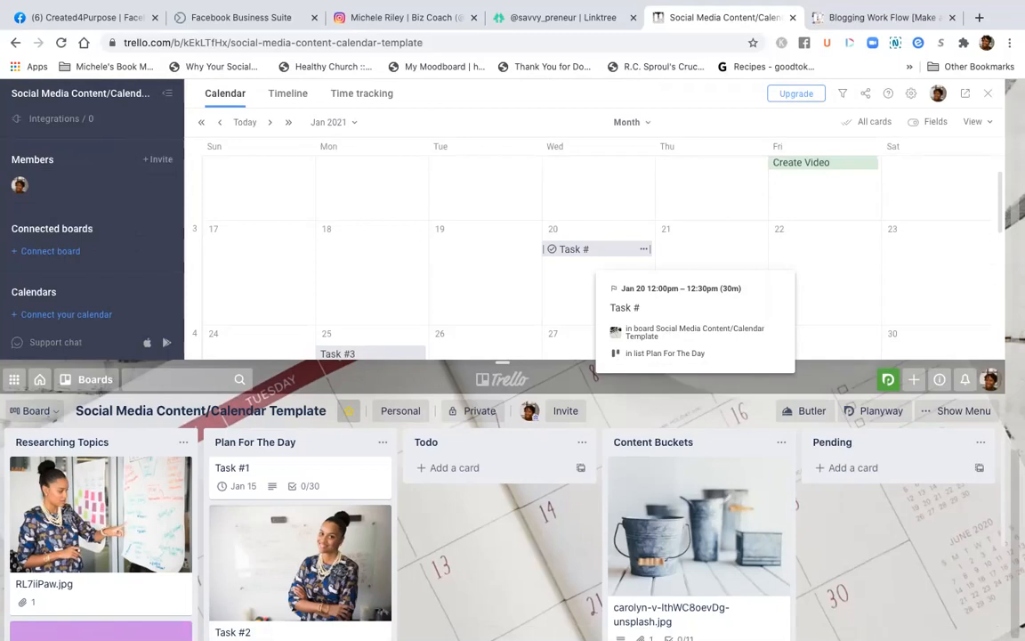
scroll(594, 258, "down", 1)
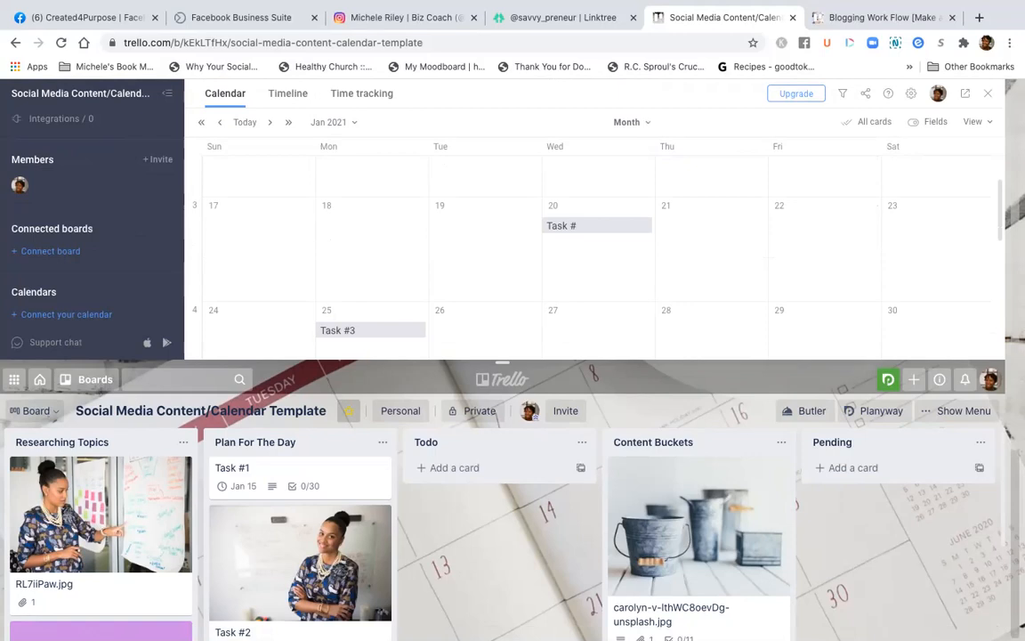
Review the cards scheduled across the January weeks in the Planyway calendar
scroll(594, 258, "down", 2)
scroll(594, 258, "up", 3)
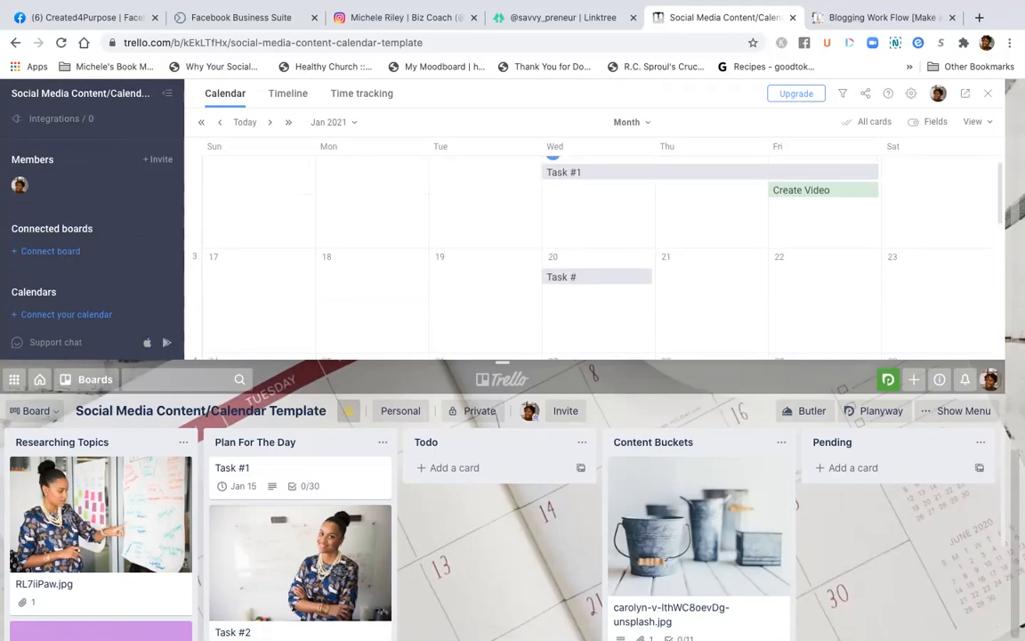
scroll(594, 258, "up", 1)
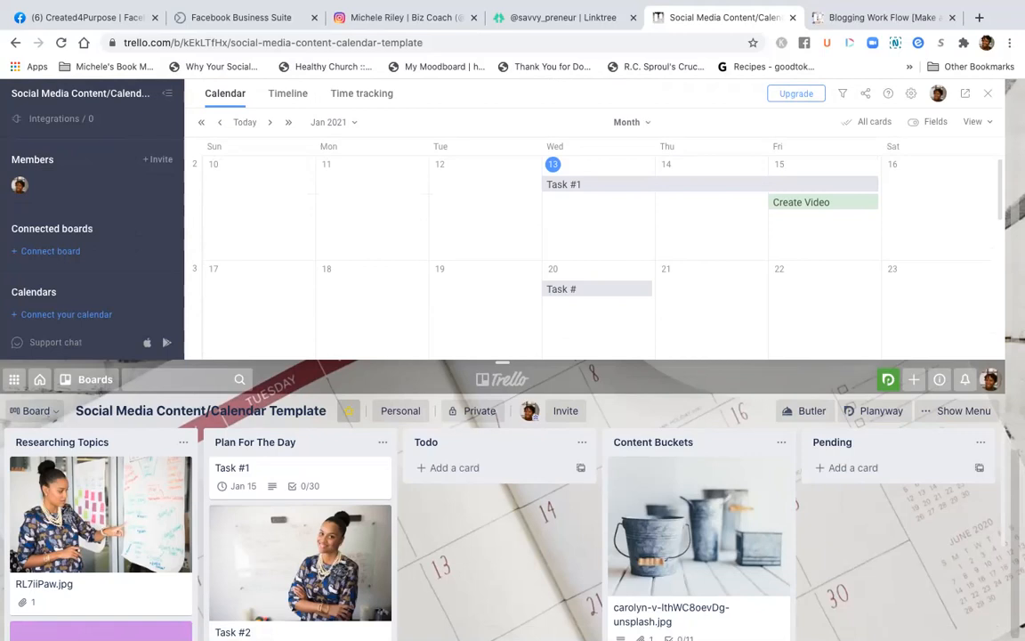
scroll(595, 258, "down", 2)
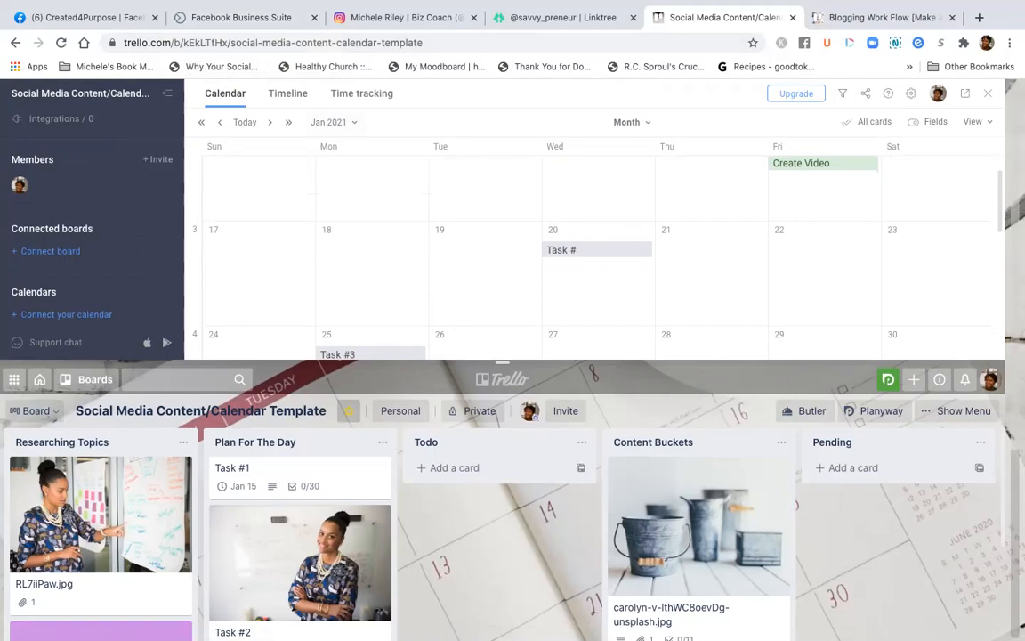
scroll(595, 258, "down", 3)
scroll(513, 356, "down", 3)
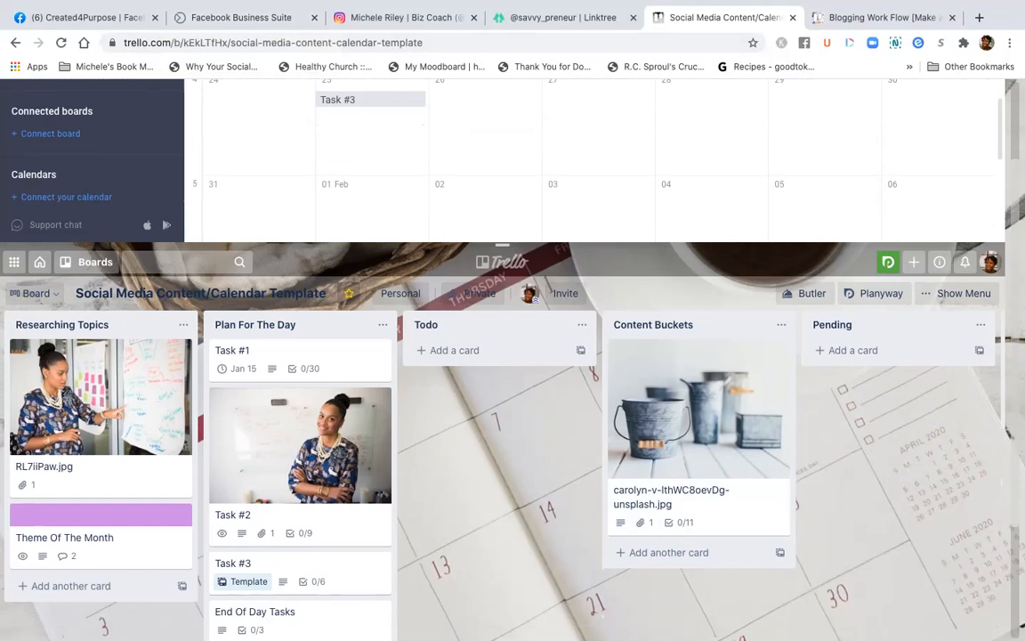
scroll(513, 356, "up", 3)
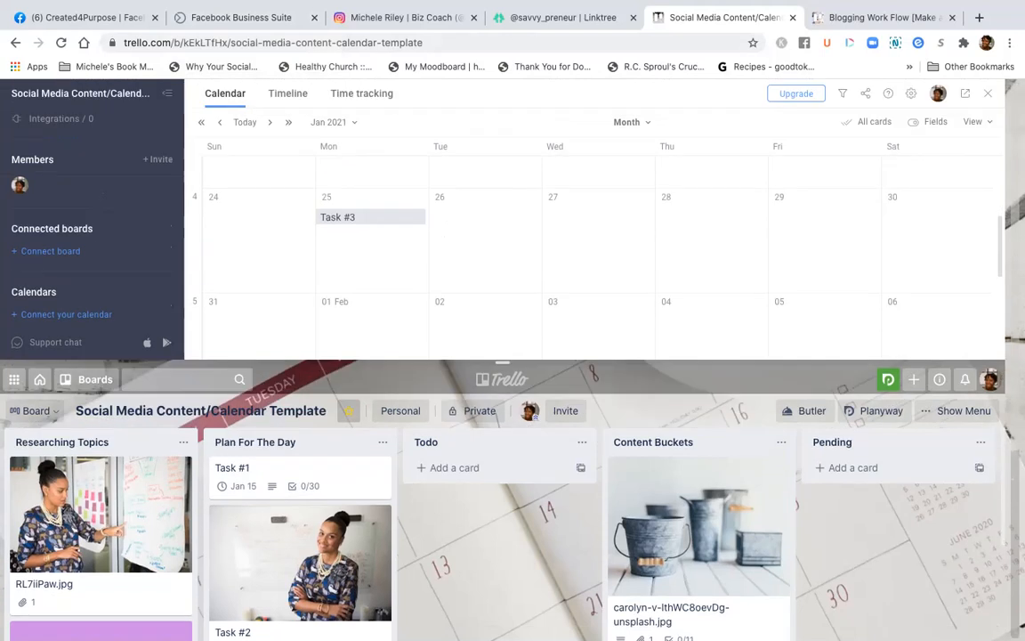
Switch to the Created4Purpose Facebook page and open its Insights
left_click(227, 17)
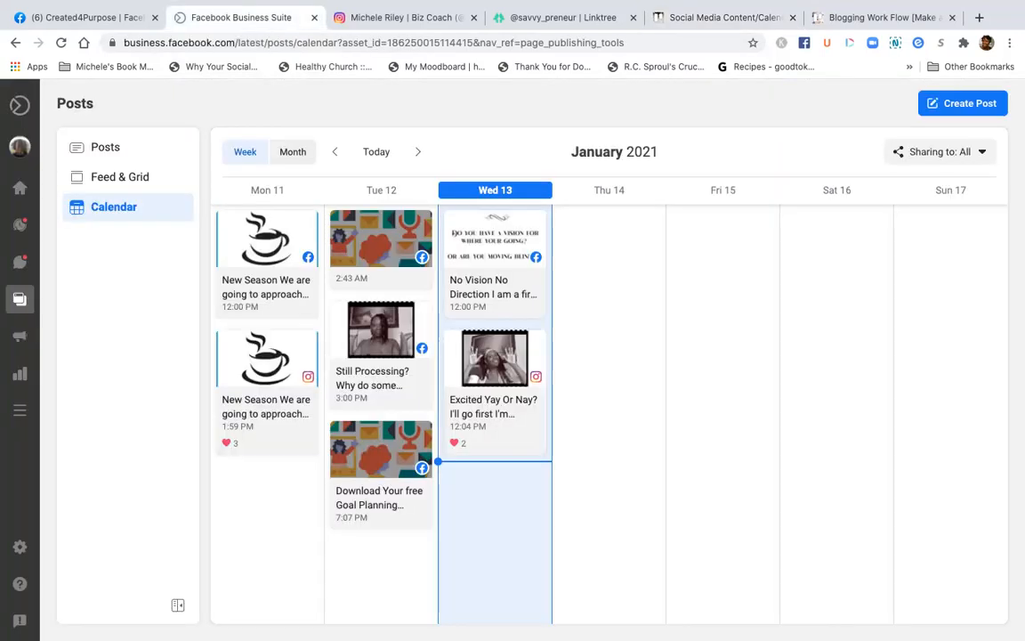
left_click(84, 17)
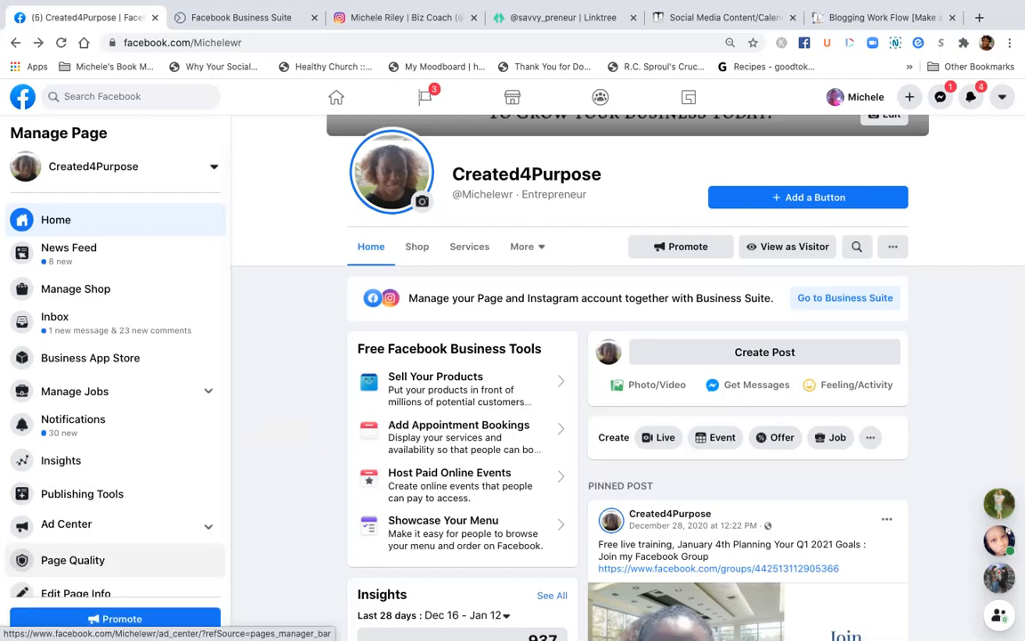
scroll(627, 356, "up", 2)
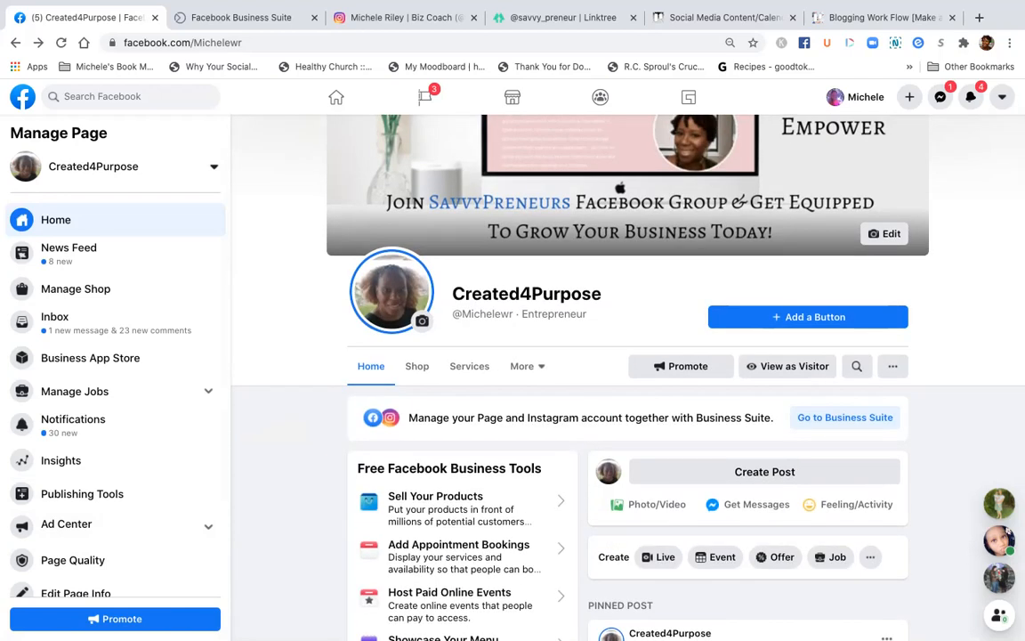
scroll(627, 356, "down", 1)
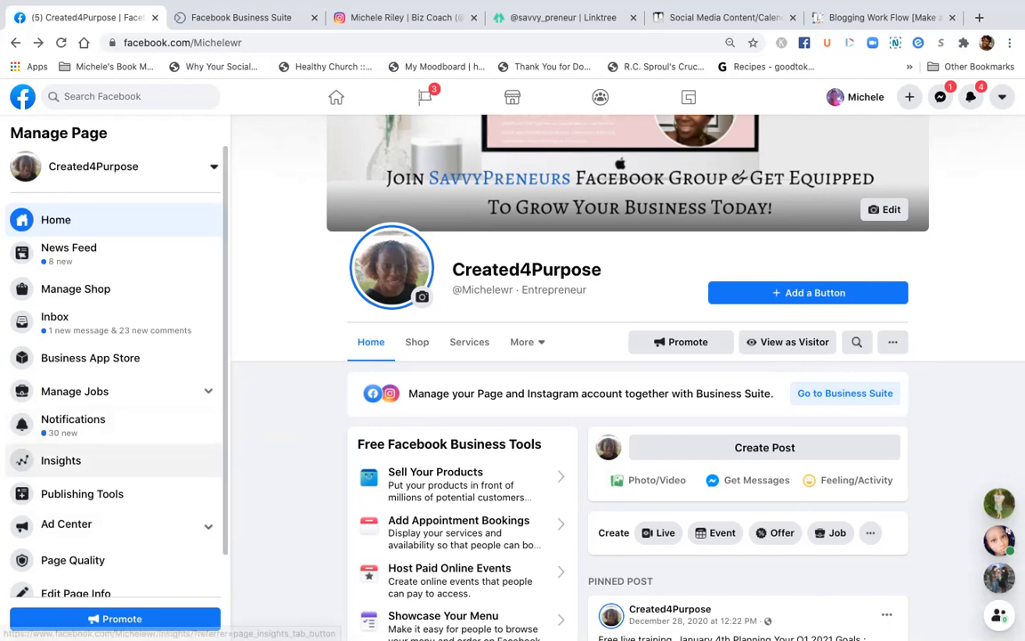
left_click(60, 460)
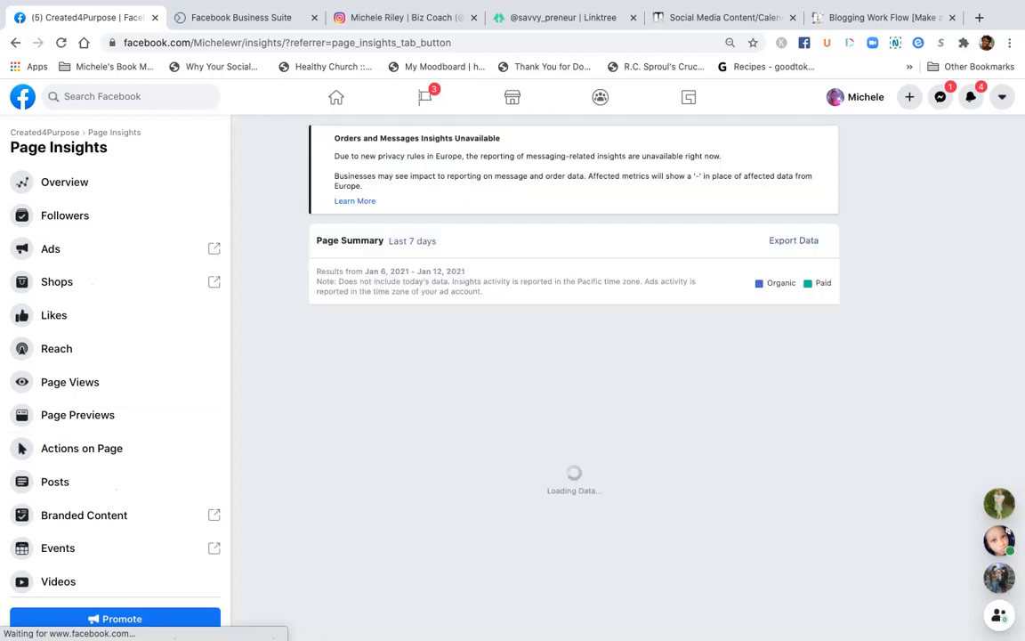
Examine the Page Summary metrics for the last 7 days, including page views, post reach, post engagement and videos
scroll(574, 373, "down", 3)
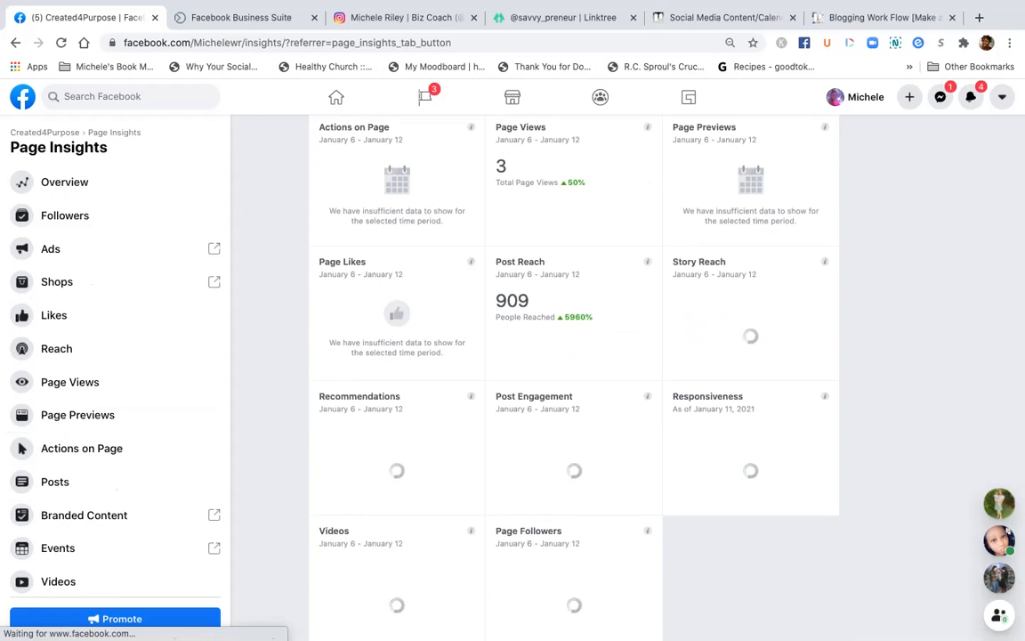
scroll(548, 366, "down", 2)
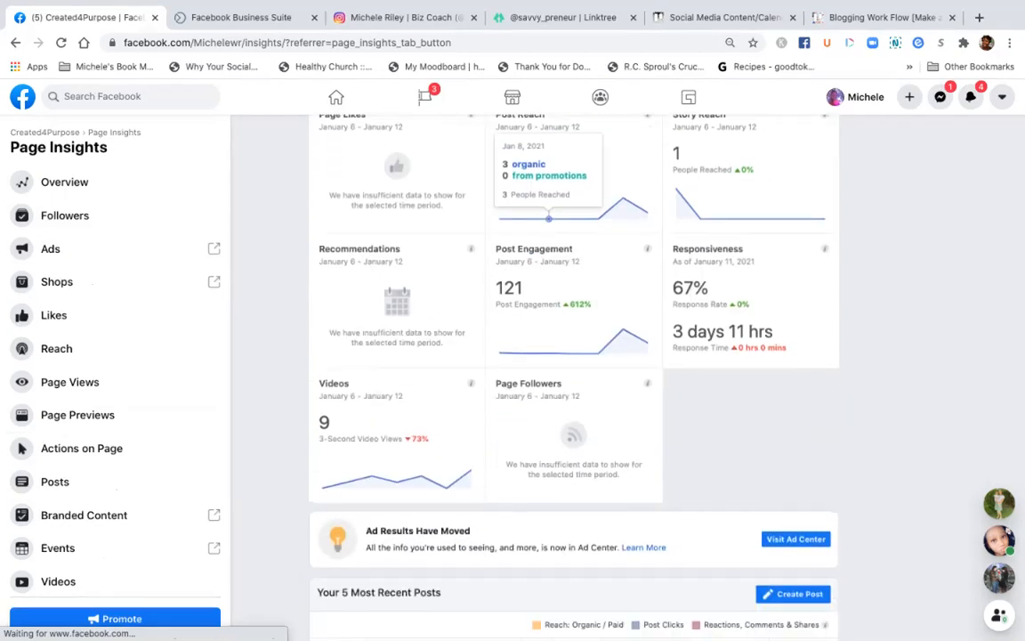
scroll(534, 401, "up", 5)
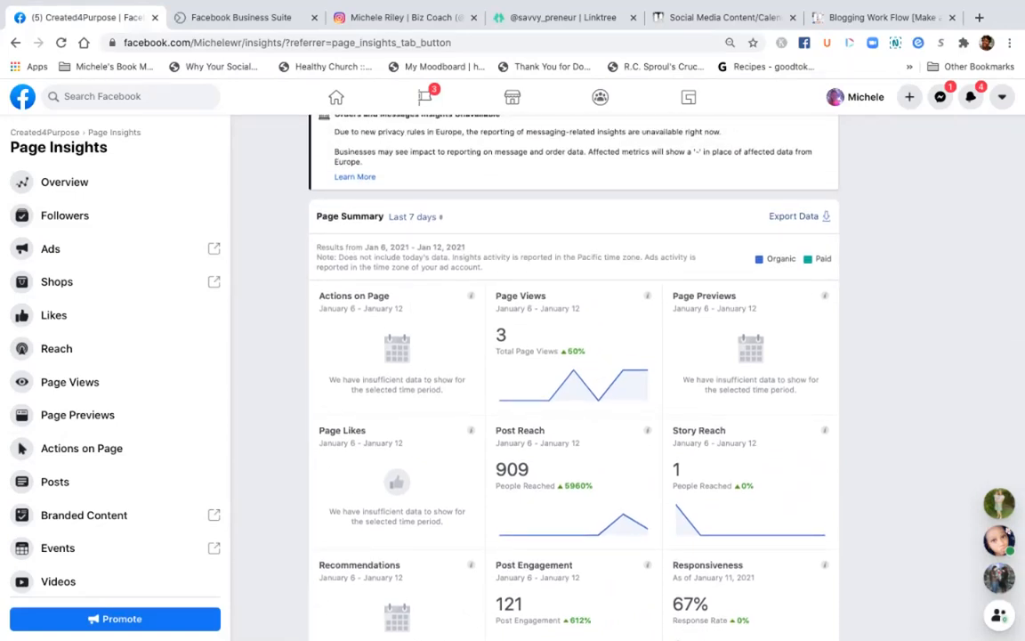
scroll(570, 374, "down", 1)
scroll(570, 374, "up", 2)
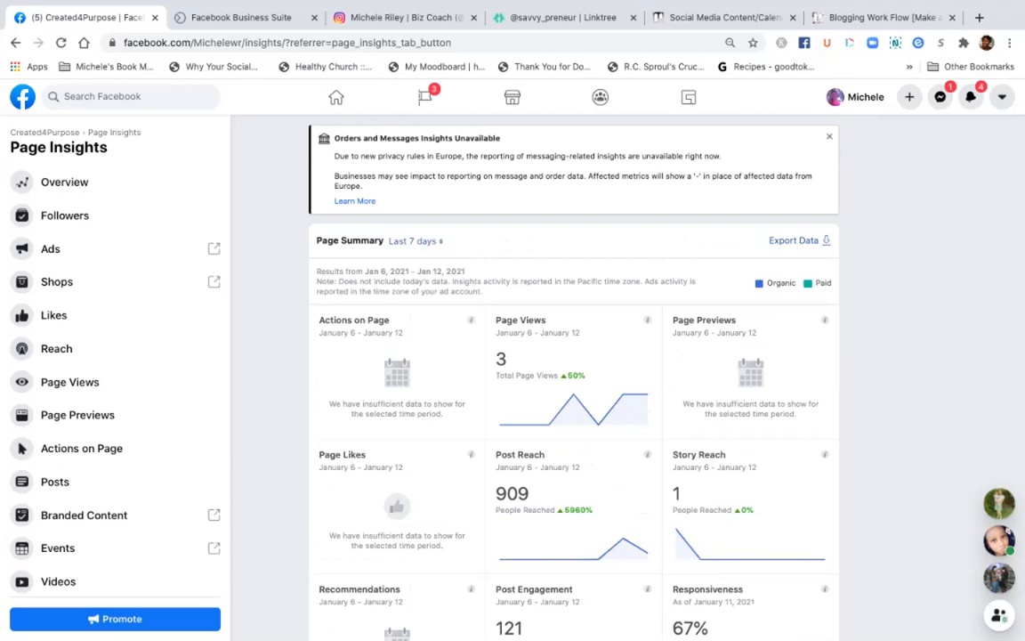
scroll(570, 374, "down", 7)
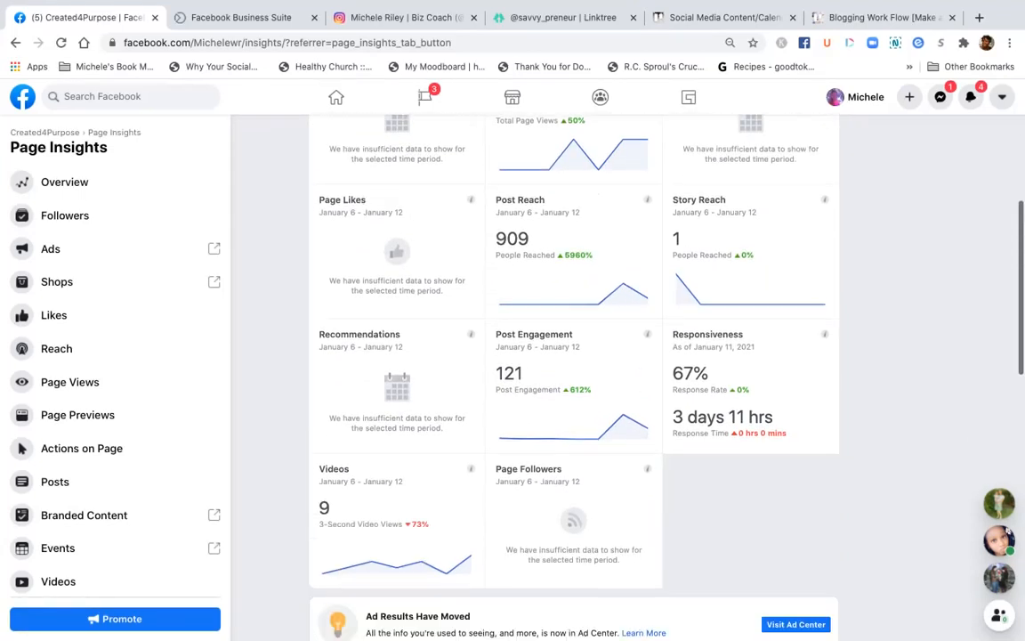
scroll(570, 373, "up", 3)
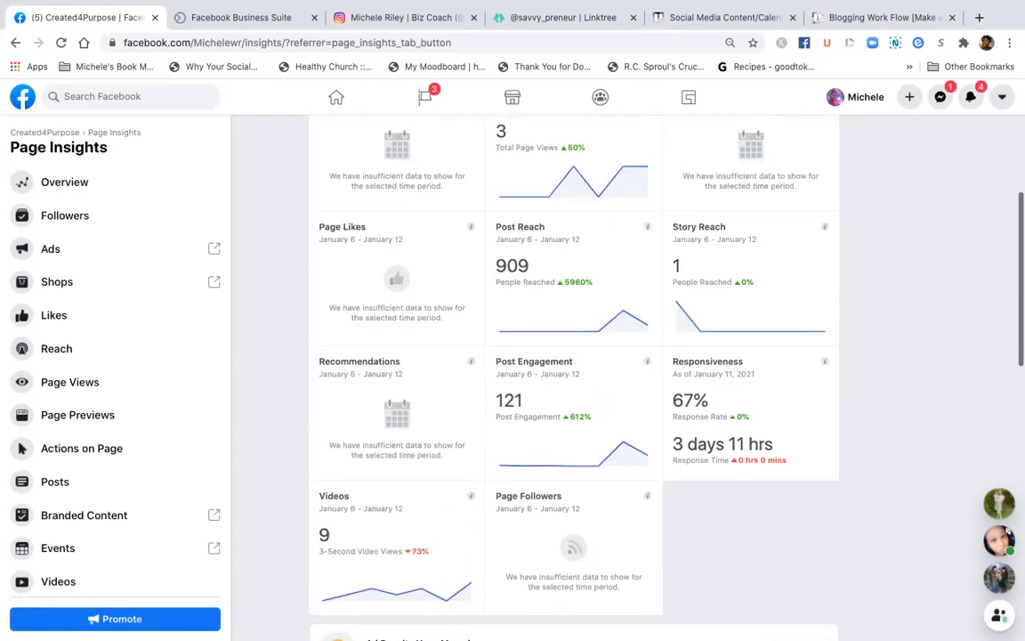
scroll(574, 374, "up", 5)
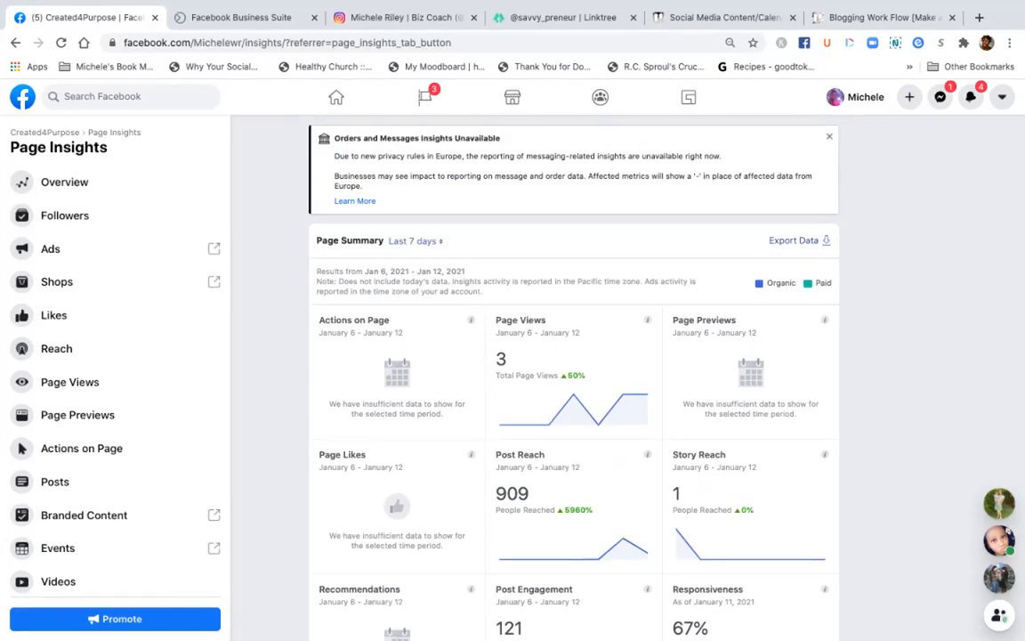
scroll(574, 374, "down", 4)
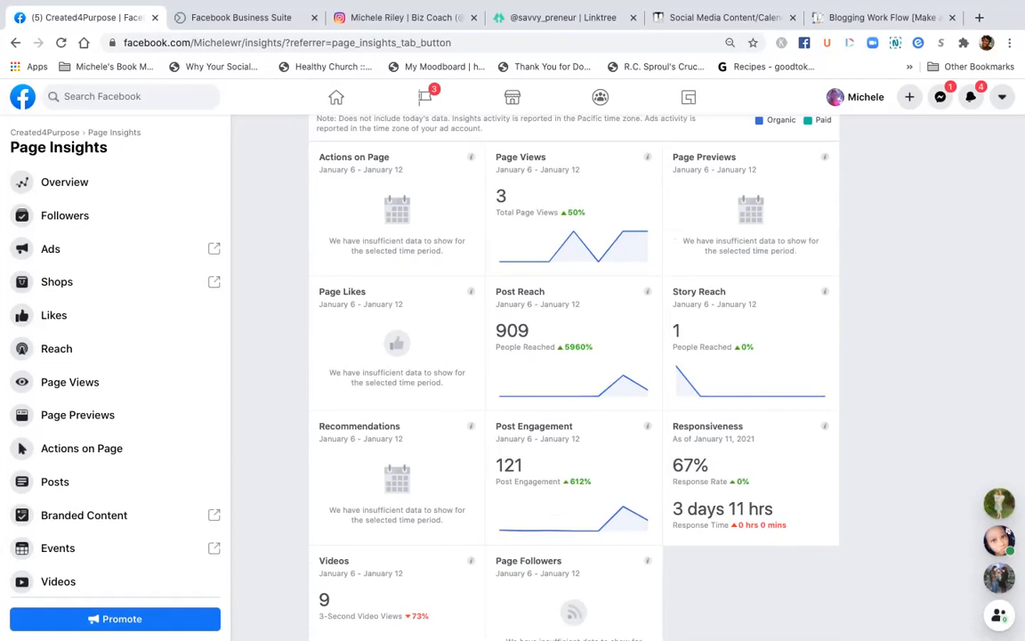
scroll(573, 396, "up", 4)
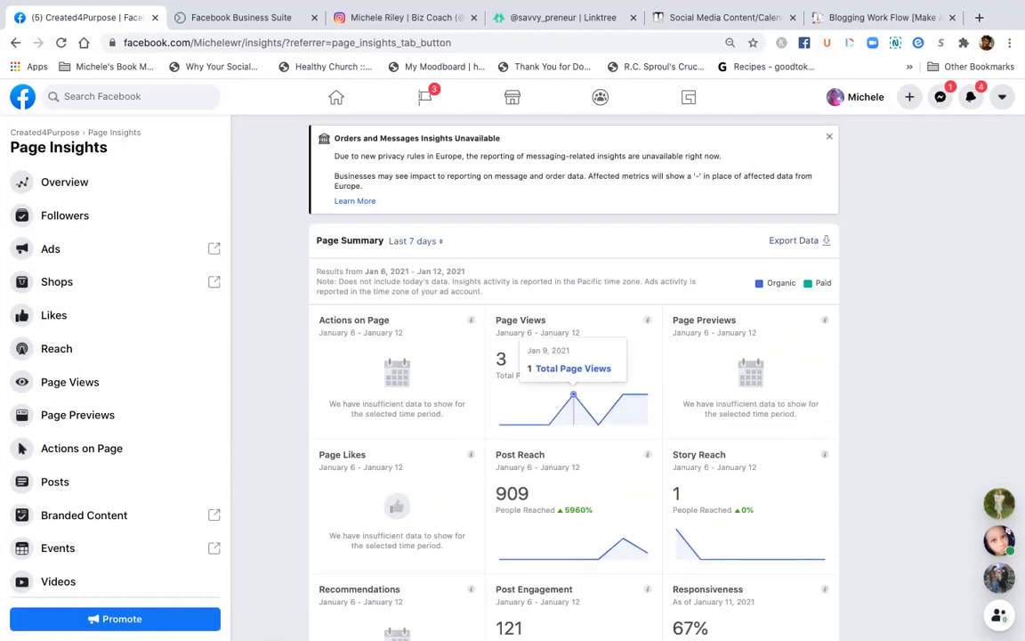
scroll(573, 394, "down", 5)
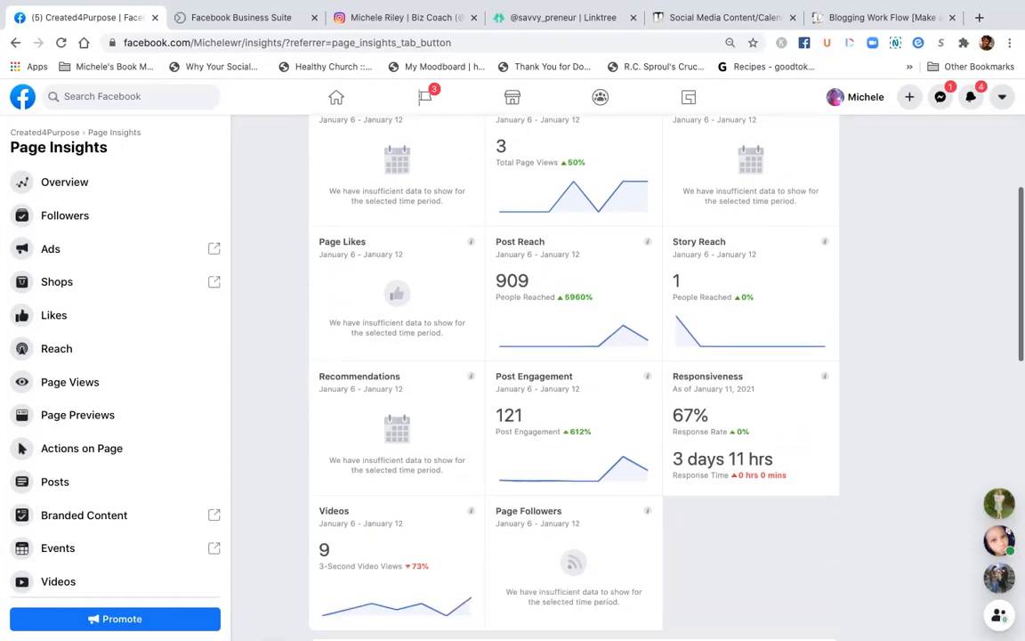
scroll(598, 442, "down", 1)
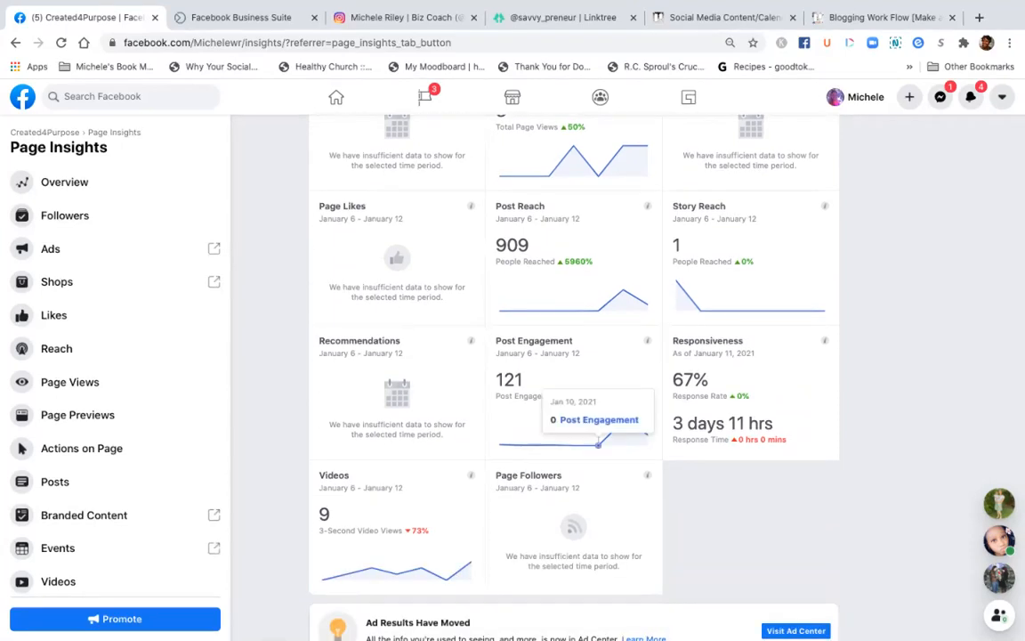
scroll(598, 442, "up", 6)
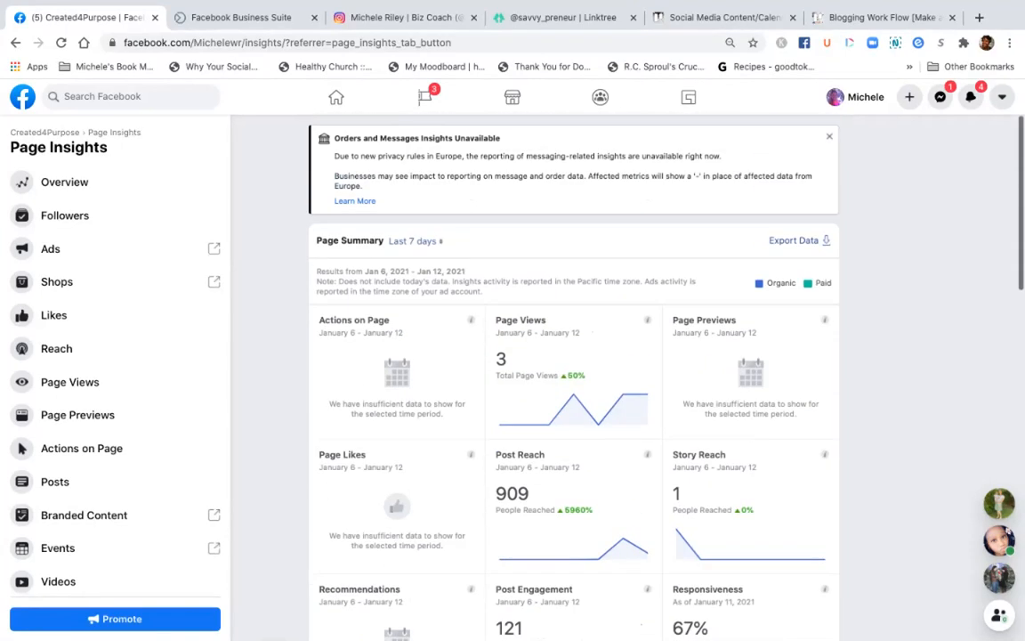
Return to the Created4Purpose page's home and open its Publishing Tools to reach the Business Suite posts calendar
left_click(233, 17)
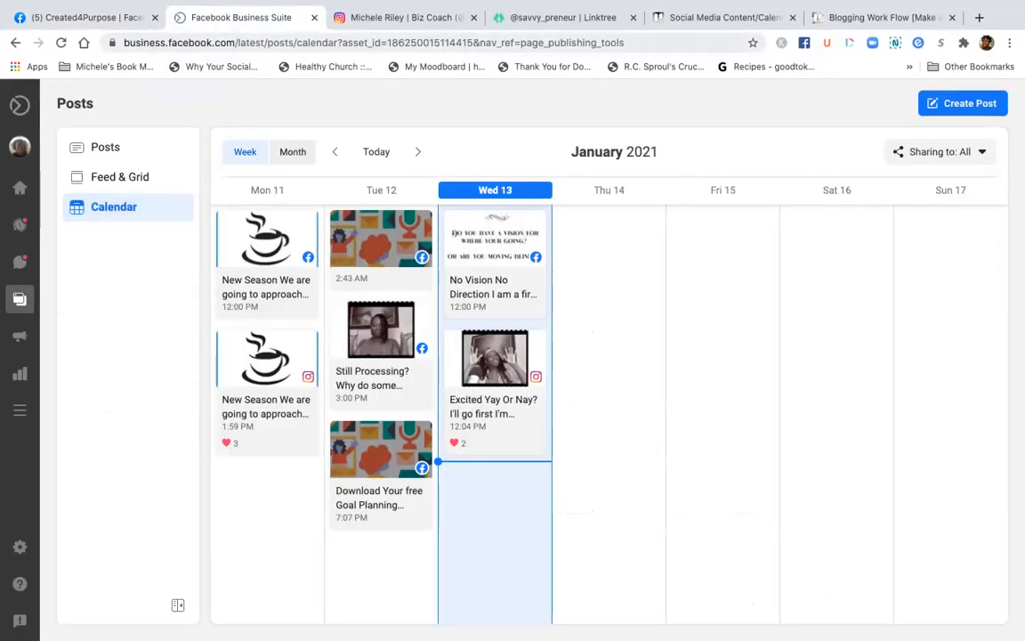
left_click(87, 17)
scroll(116, 387, "down", 5)
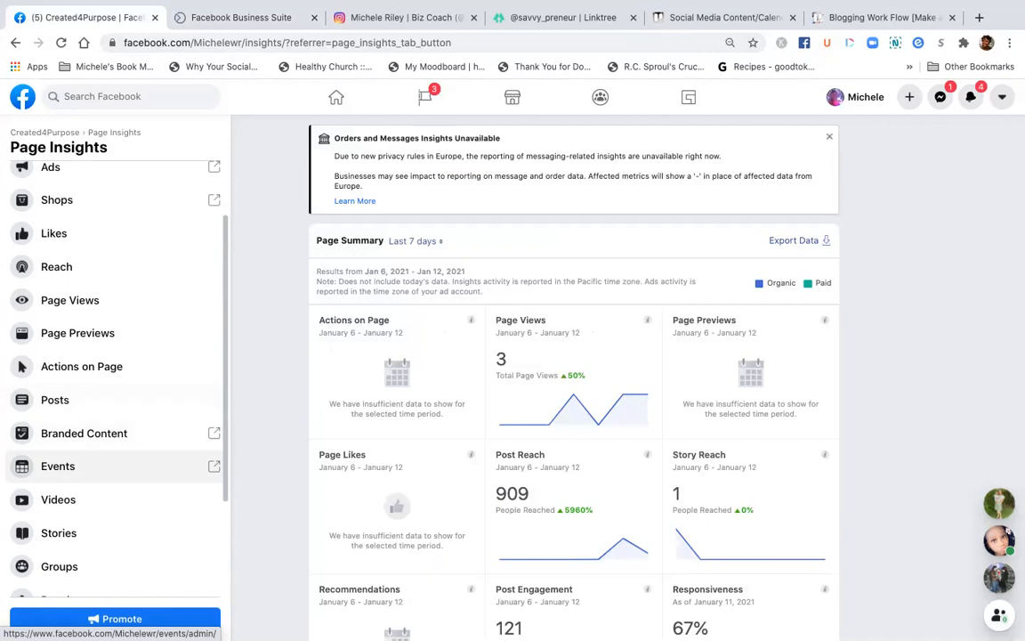
scroll(116, 388, "up", 5)
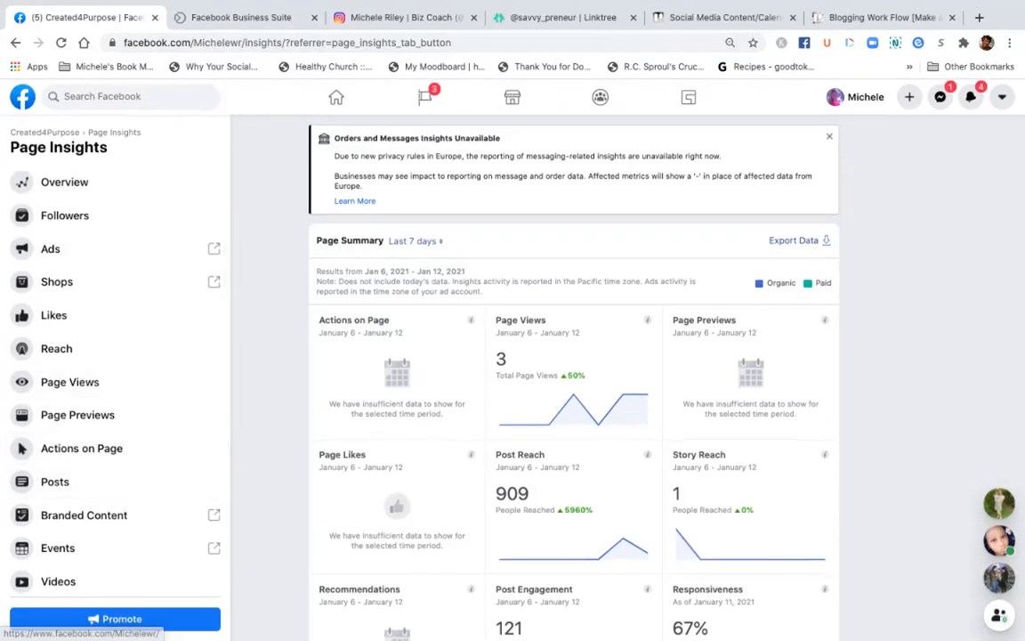
left_click(15, 42)
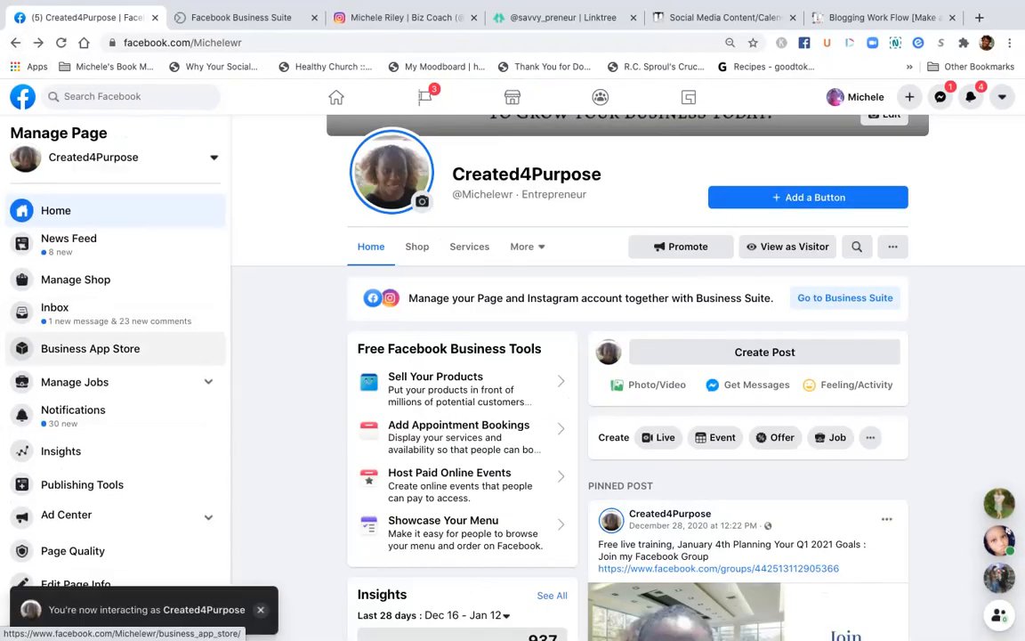
scroll(116, 348, "down", 1)
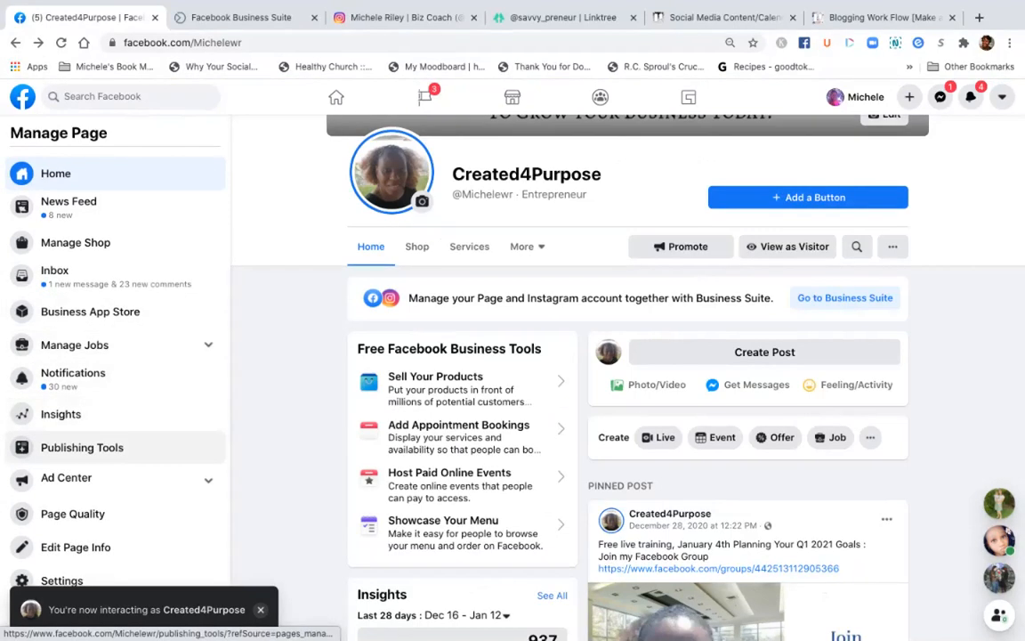
left_click(81, 447)
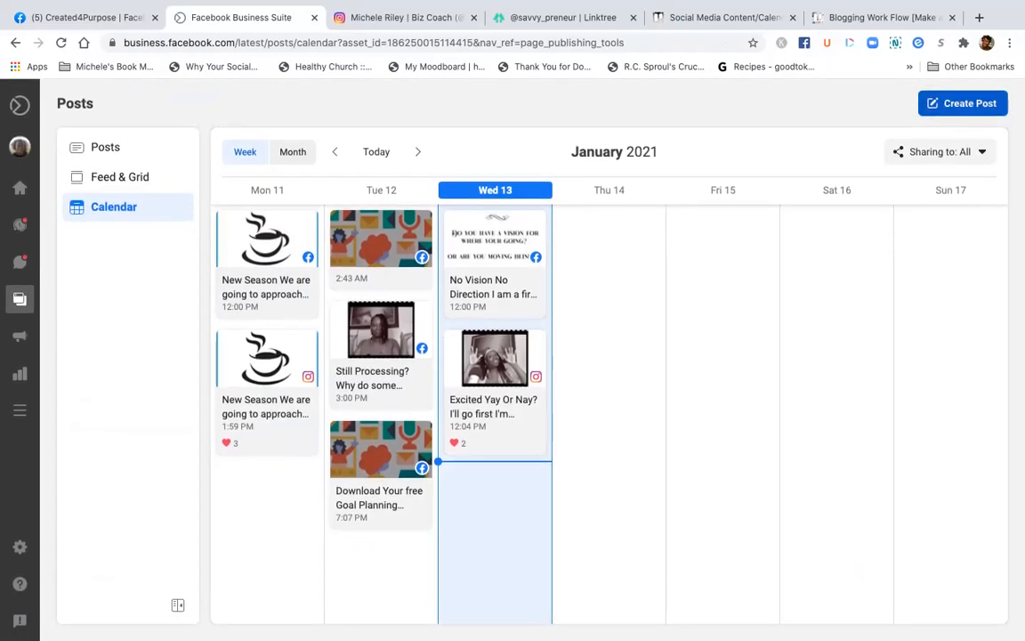
Open the new post form in Business Suite to view its placement, text and media options, and close it without posting
left_click(962, 103)
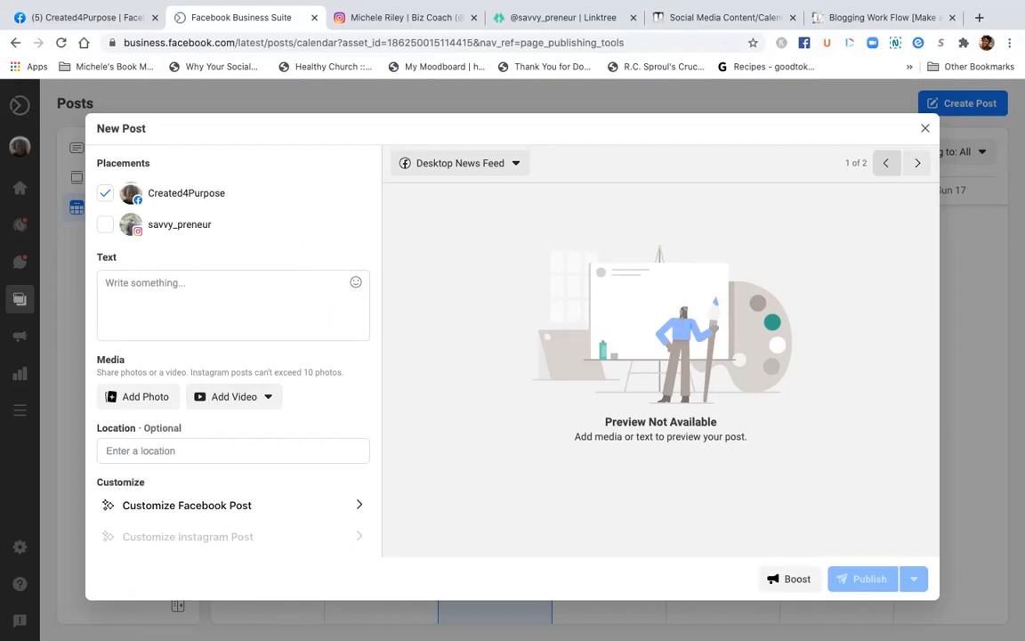
left_click(925, 129)
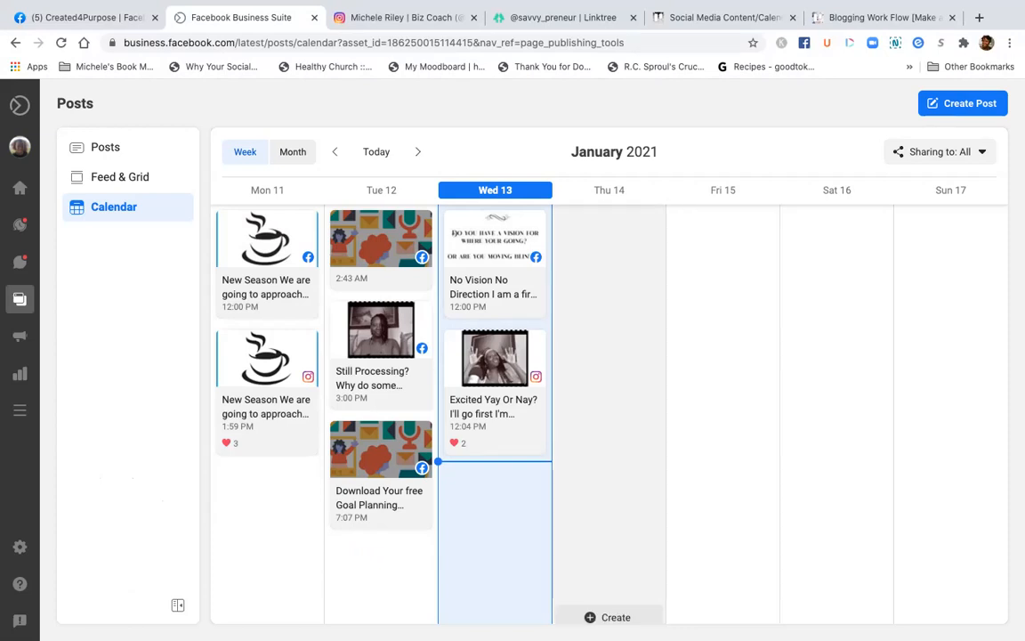
scroll(723, 414, "down", 1)
scroll(623, 413, "down", 1)
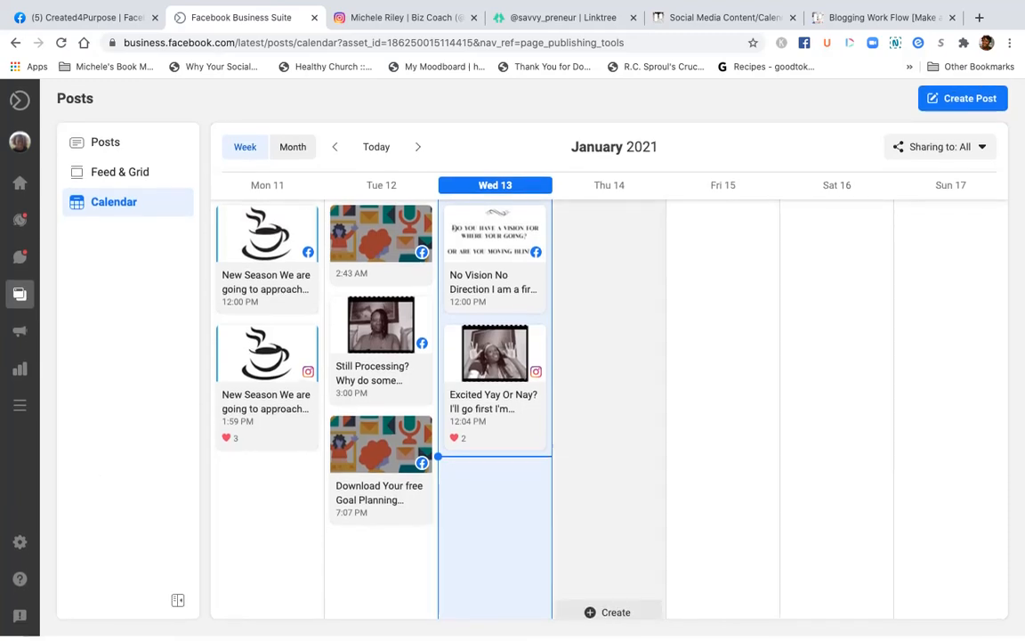
View the business's Instagram profile and Linktree page, and open the Goal Planning Worksheets link to view its sign-up form
left_click(405, 17)
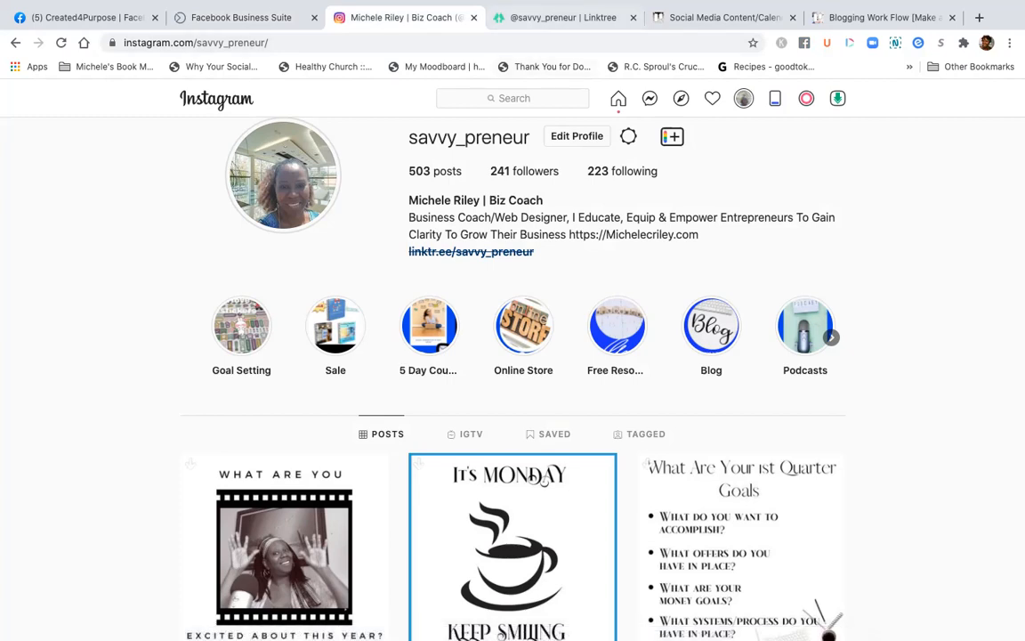
left_click(534, 17)
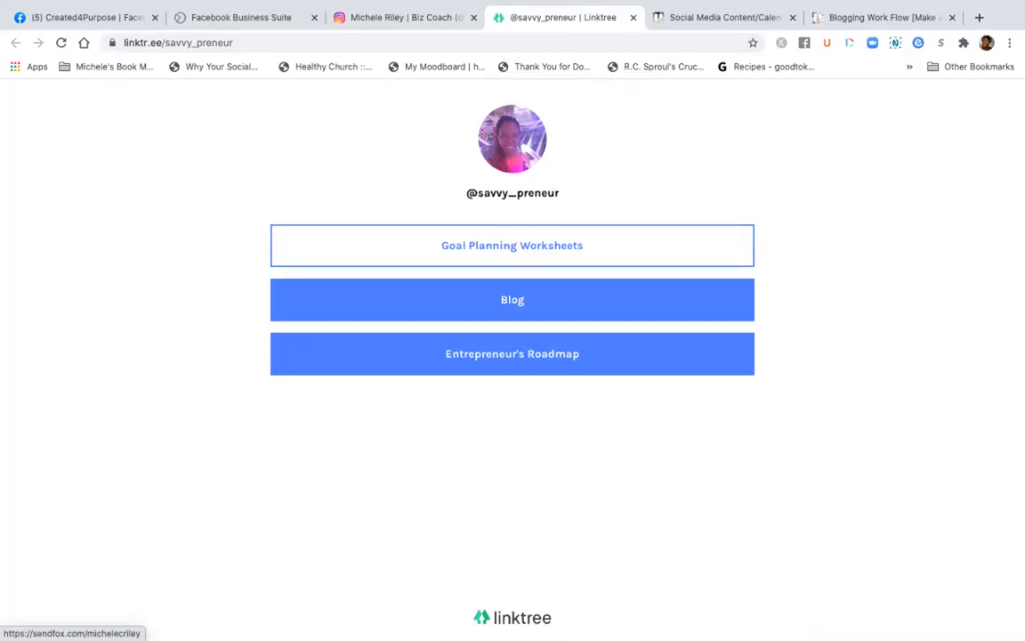
left_click(512, 246)
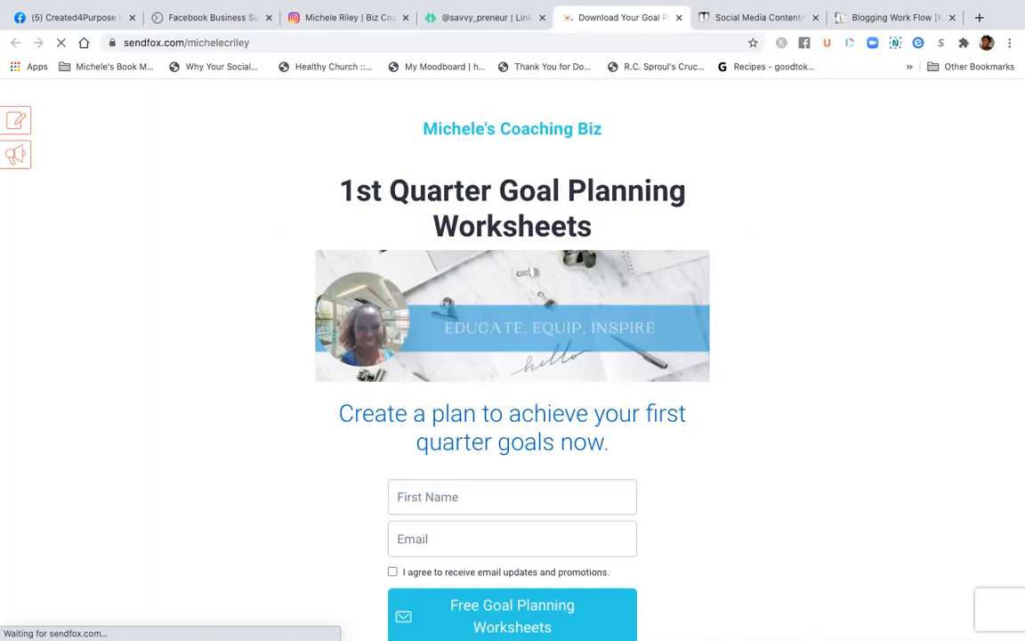
scroll(512, 359, "down", 1)
scroll(512, 360, "down", 2)
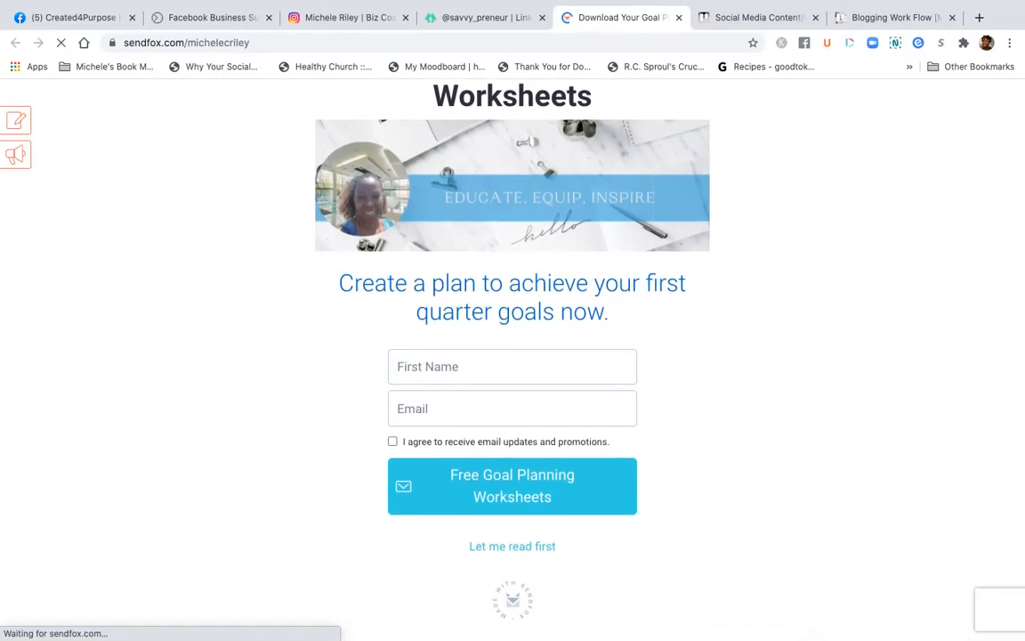
Look over the 1st Quarter Goal Planning Worksheets sign-up form and return to the Linktree page that links to it
scroll(511, 360, "up", 2)
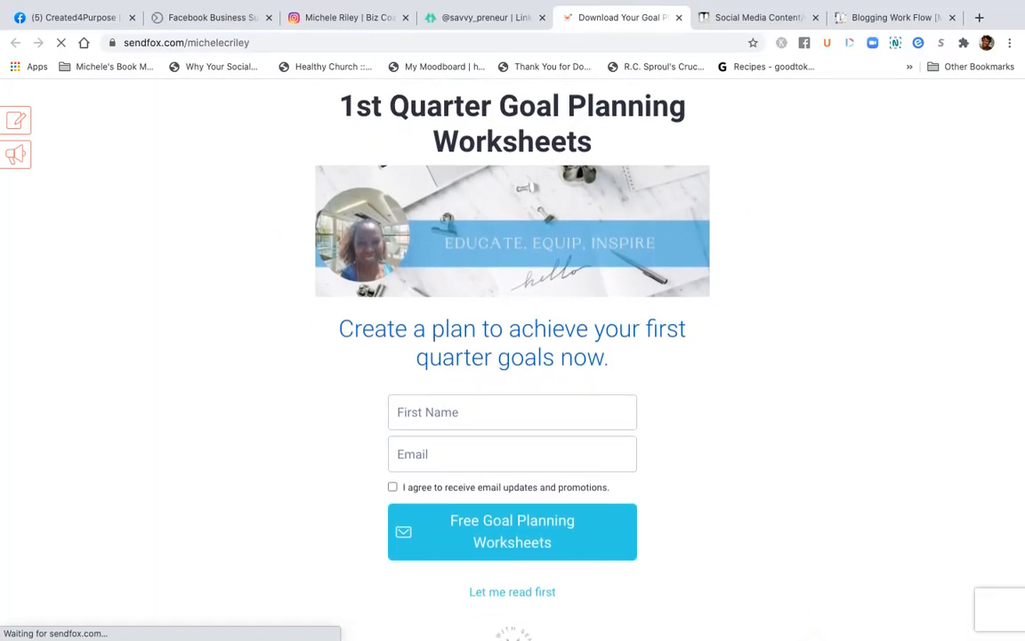
scroll(512, 360, "down", 2)
scroll(512, 360, "down", 1)
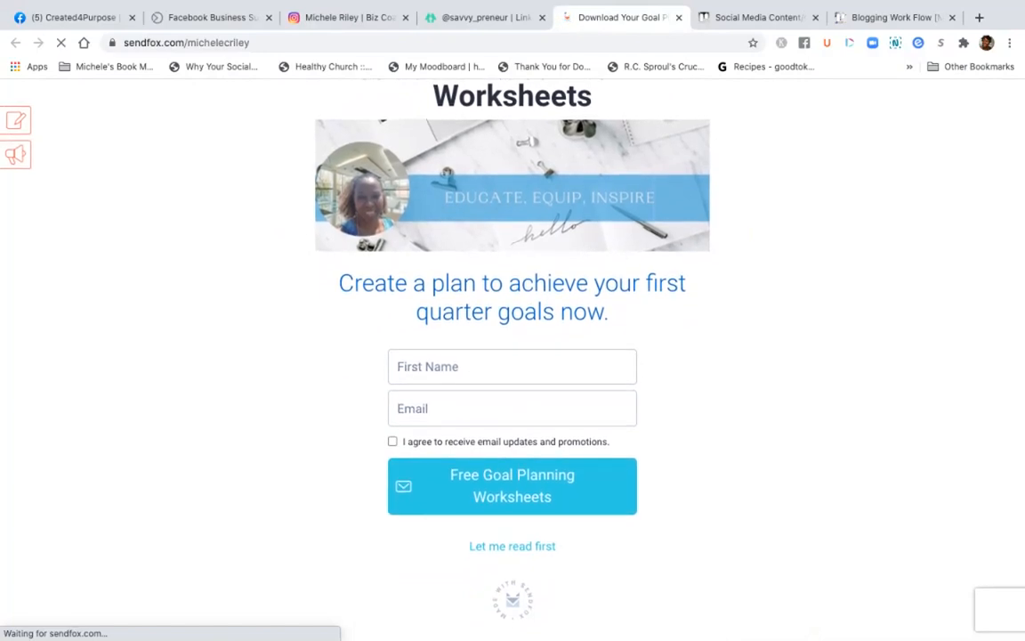
scroll(511, 359, "up", 2)
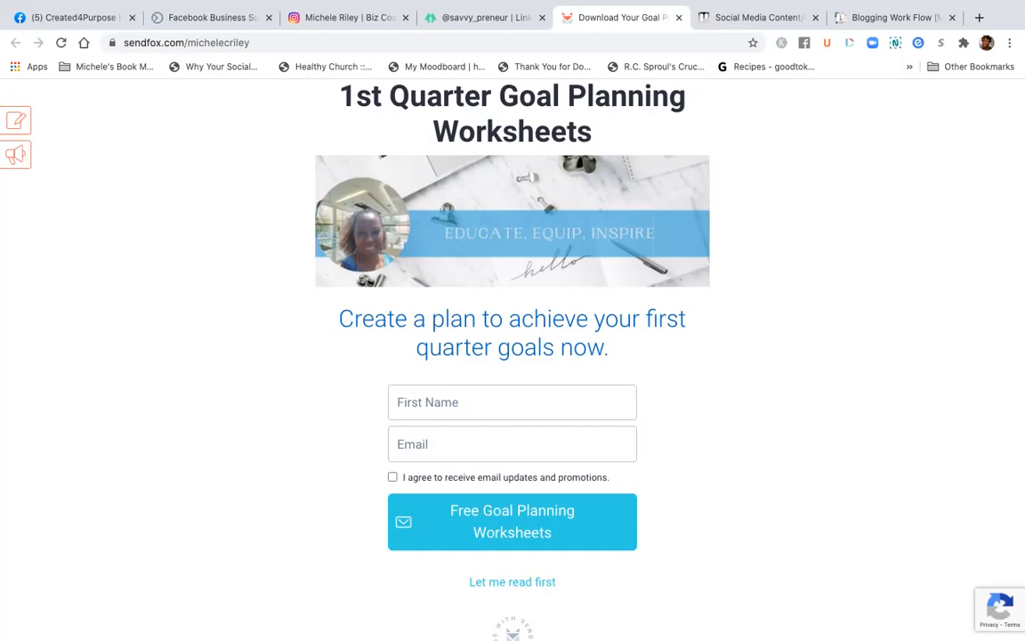
left_click(486, 18)
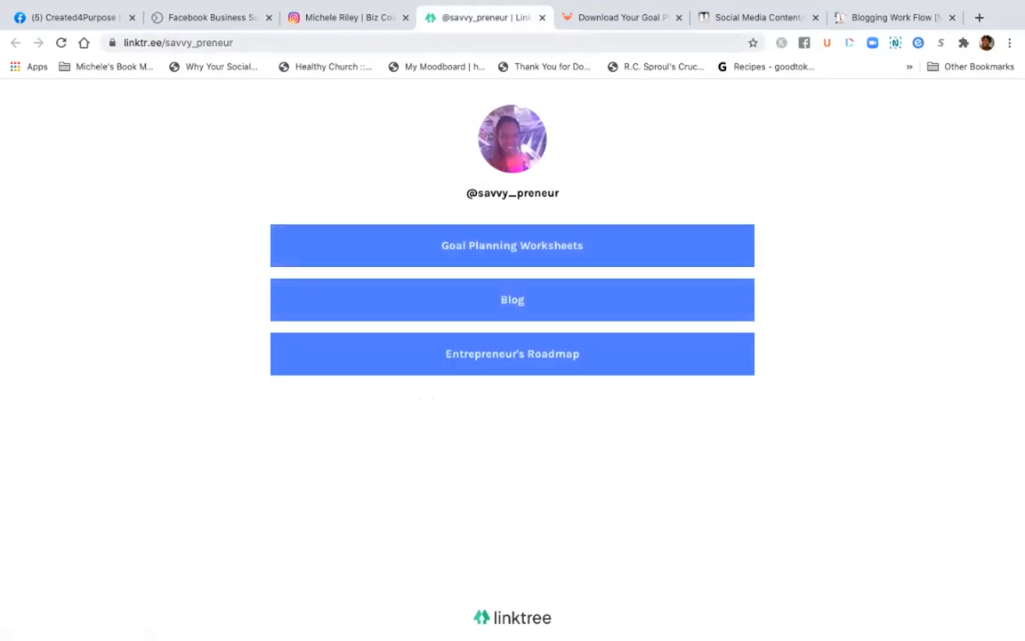
key("ctrl+Tab")
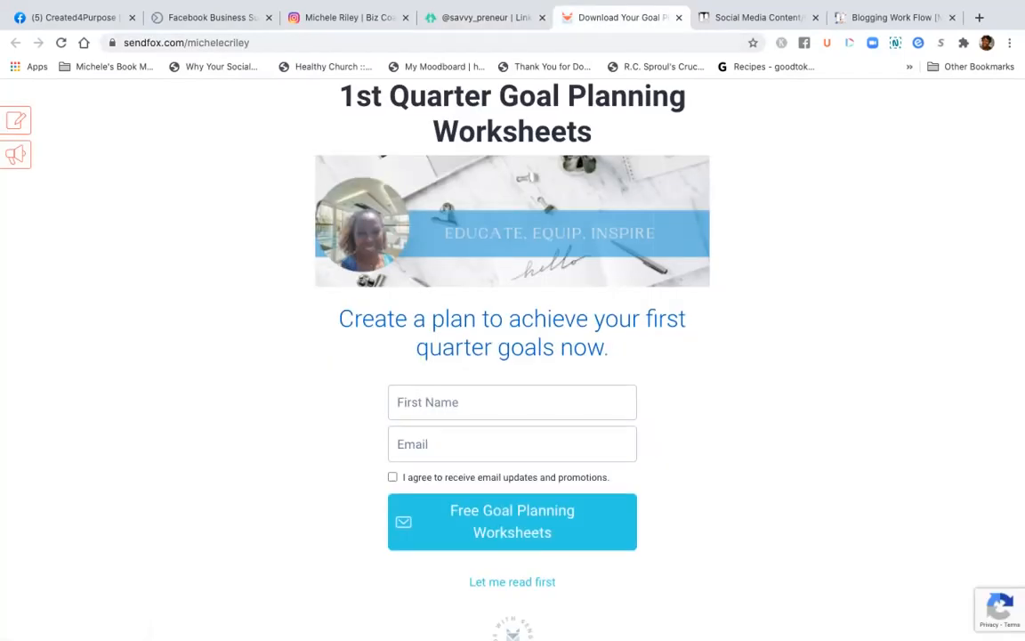
key("ctrl+Tab")
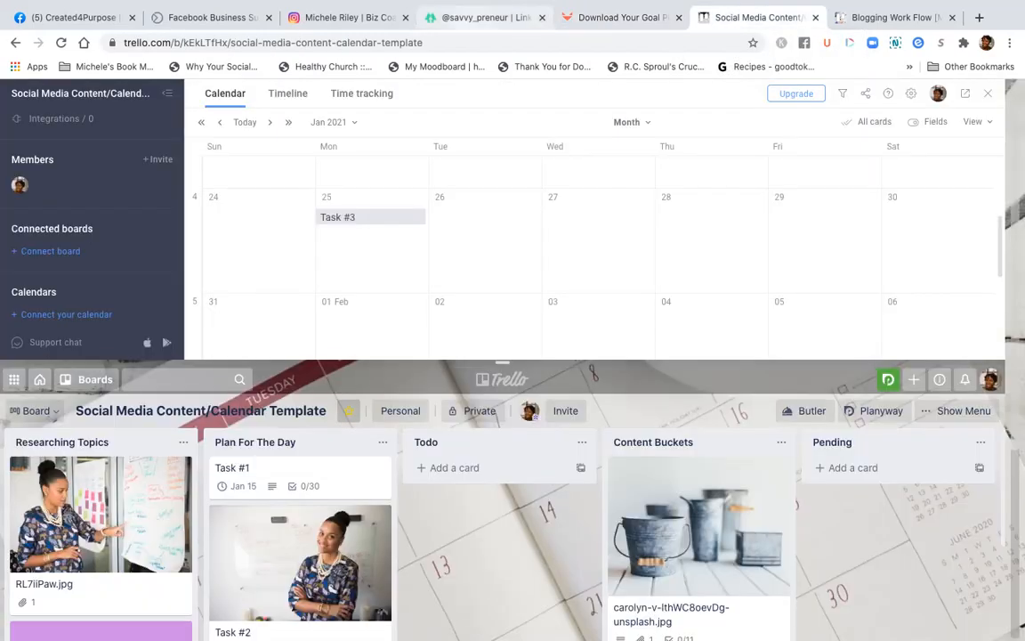
left_click(485, 17)
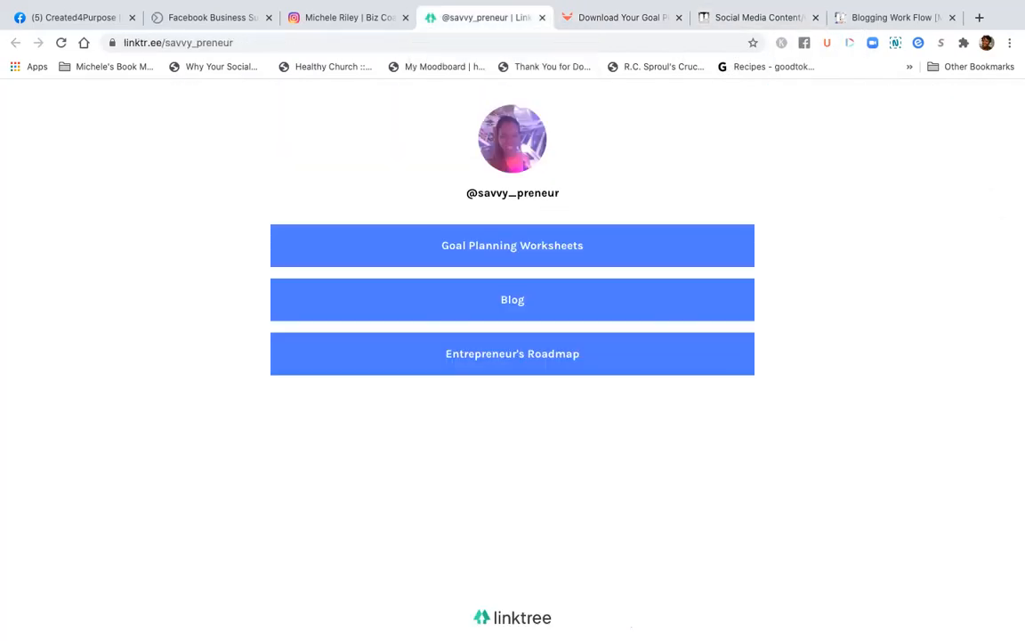
View the business's Instagram profile, checking the bio link, story highlights and recent posts grid
left_click(347, 17)
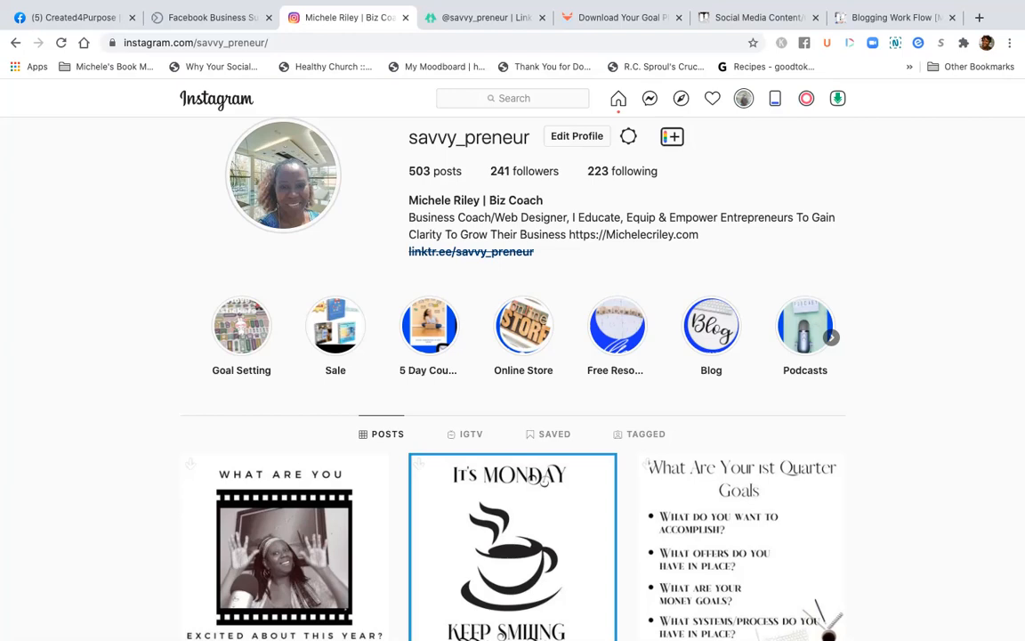
scroll(532, 478, "up", 1)
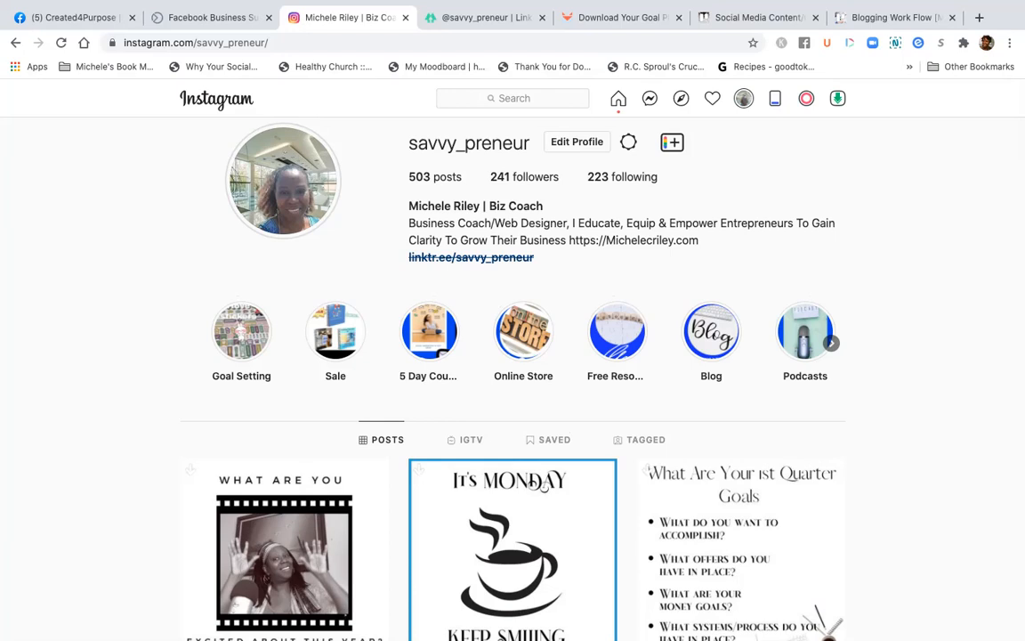
scroll(531, 481, "down", 3)
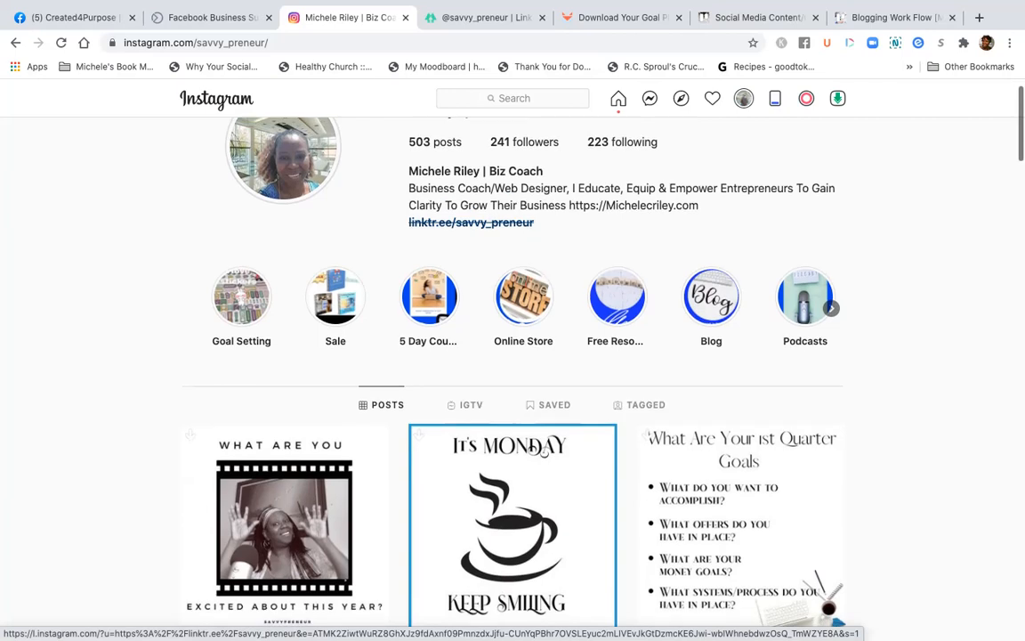
scroll(513, 356, "down", 1)
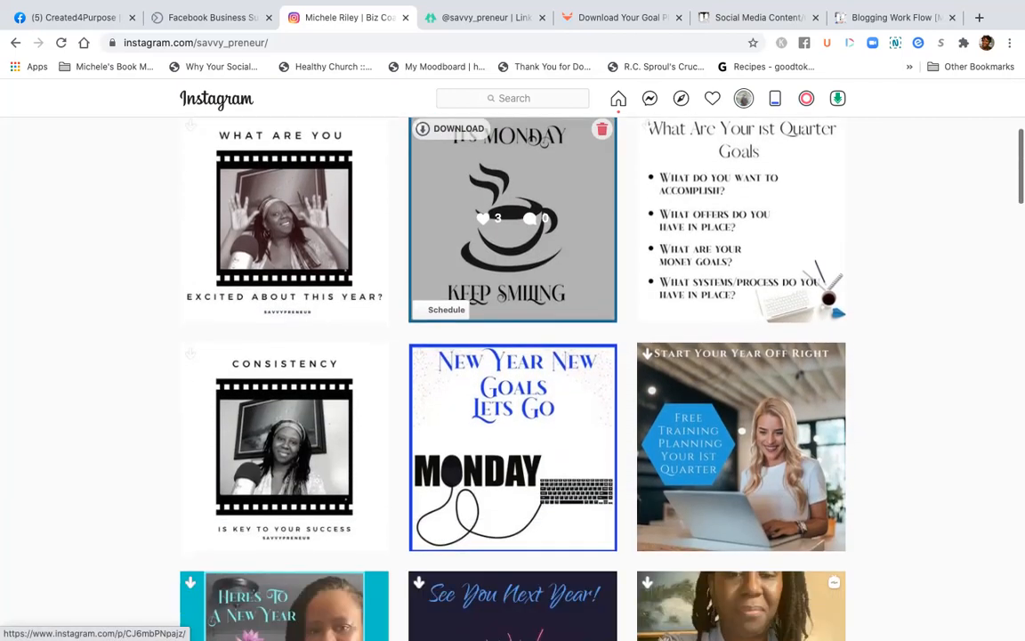
scroll(513, 356, "up", 2)
scroll(513, 356, "up", 3)
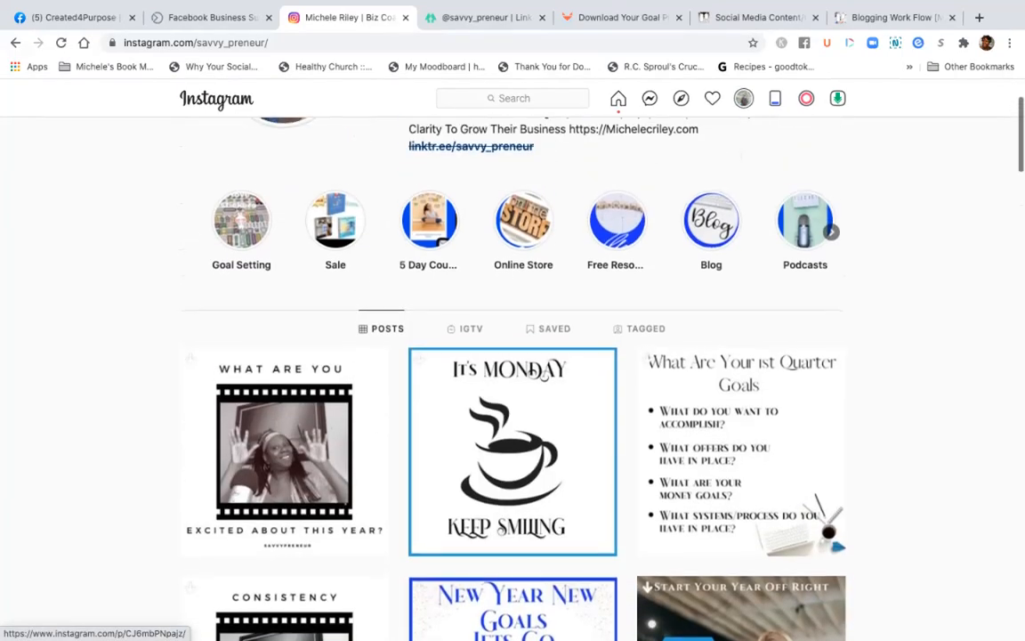
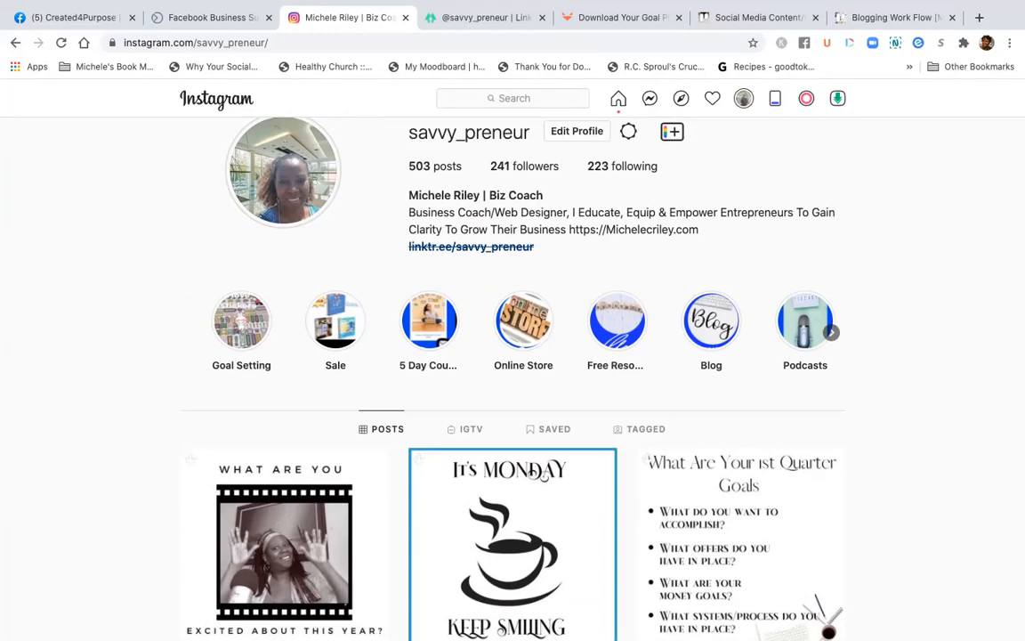
Revisit the Linktree page, worksheets sign-up form and Trello Blogging Work Flow card, ending on the Business Suite posts calendar
left_click(480, 17)
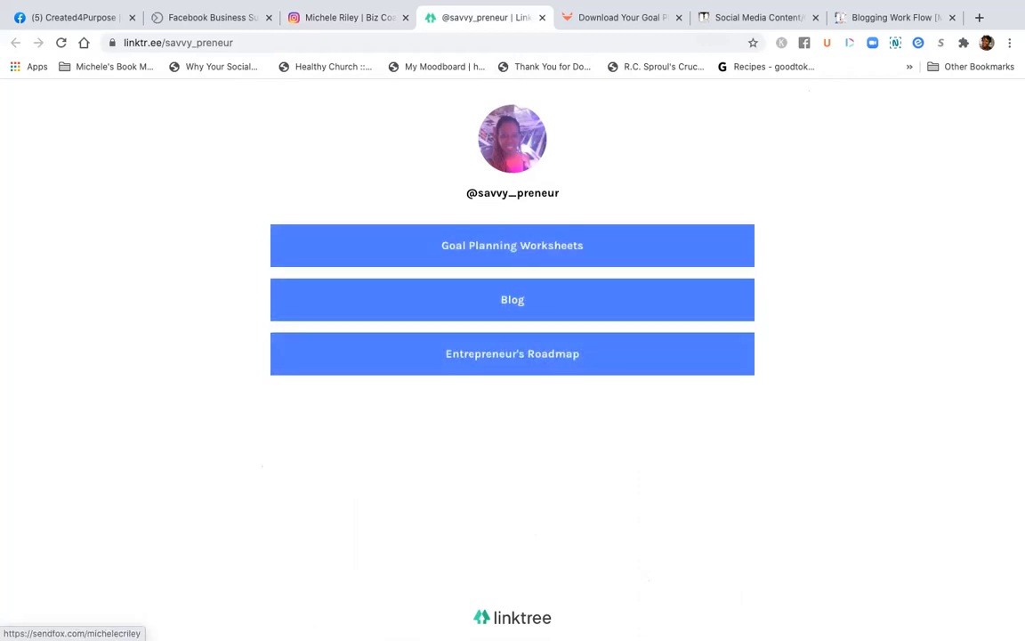
left_click(620, 17)
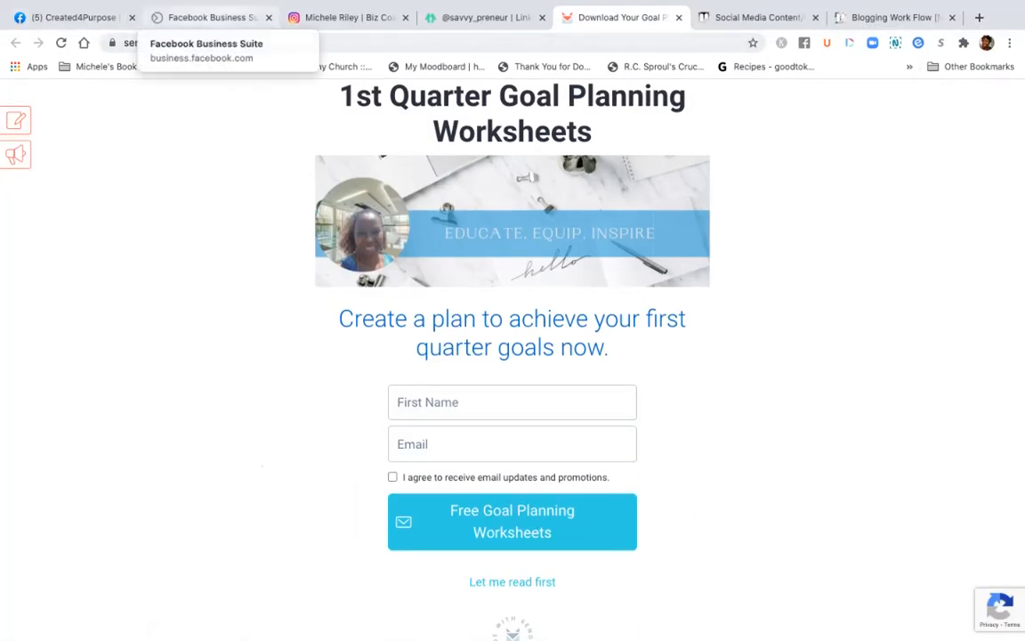
left_click(890, 17)
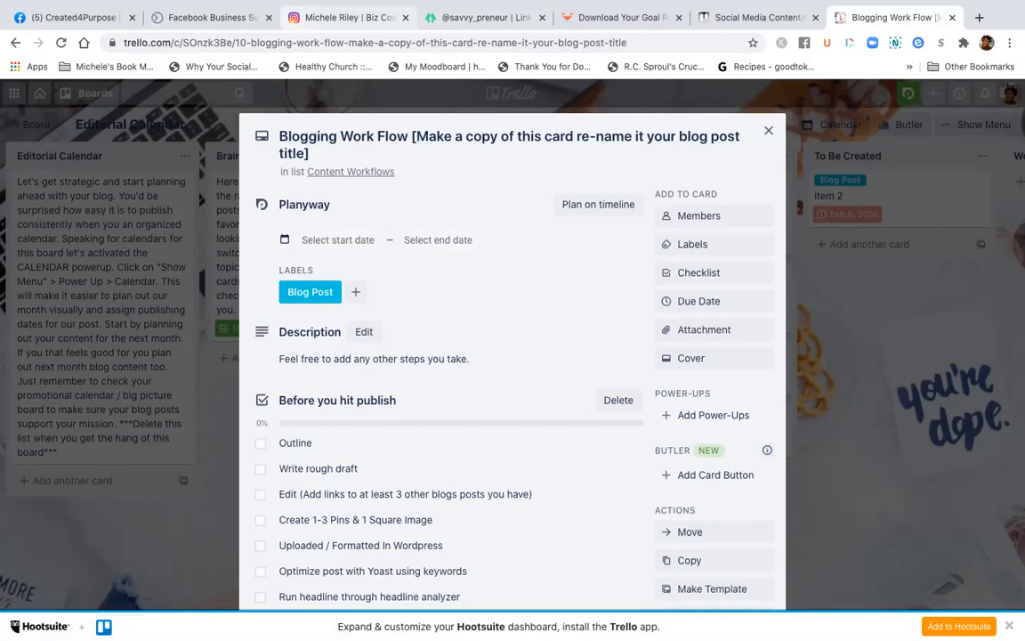
left_click(209, 17)
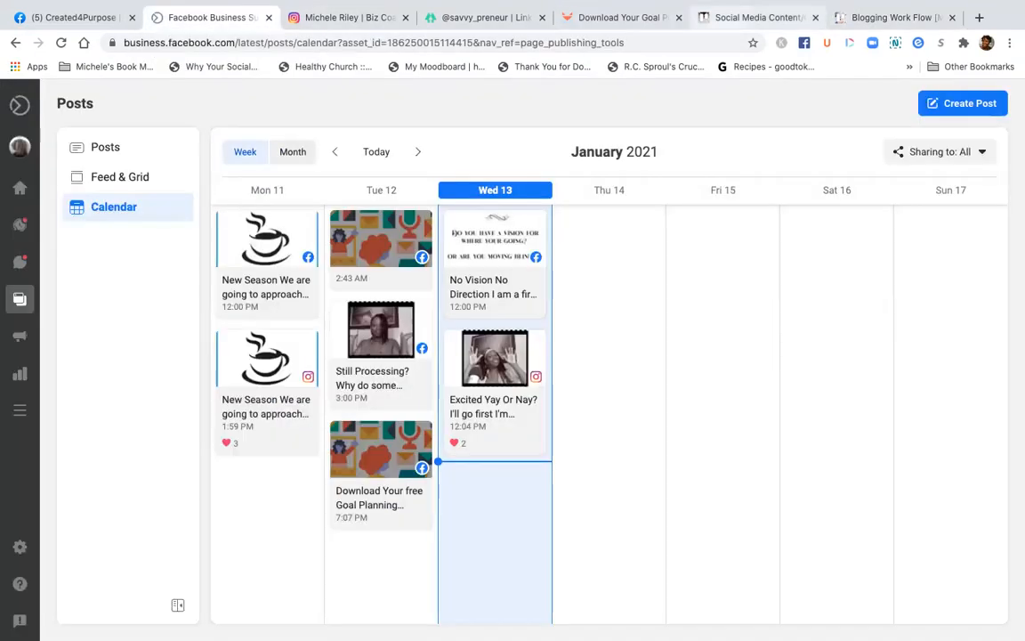
Close the Planyway calendar on the Social Media Content/Calendar Template board and open the overview of all Trello boards
left_click(757, 17)
left_click(988, 93)
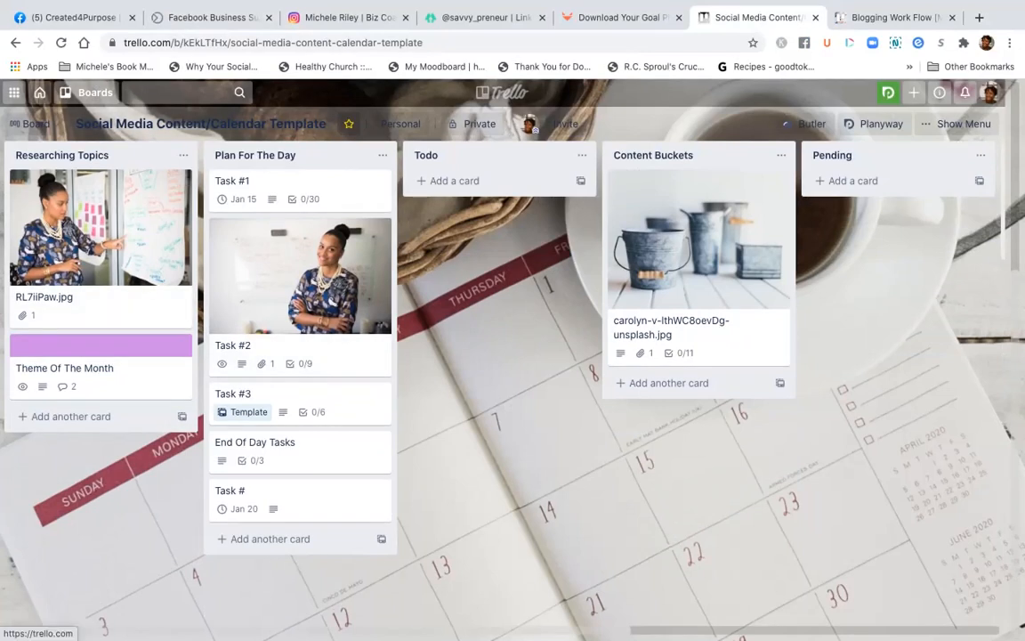
left_click(39, 93)
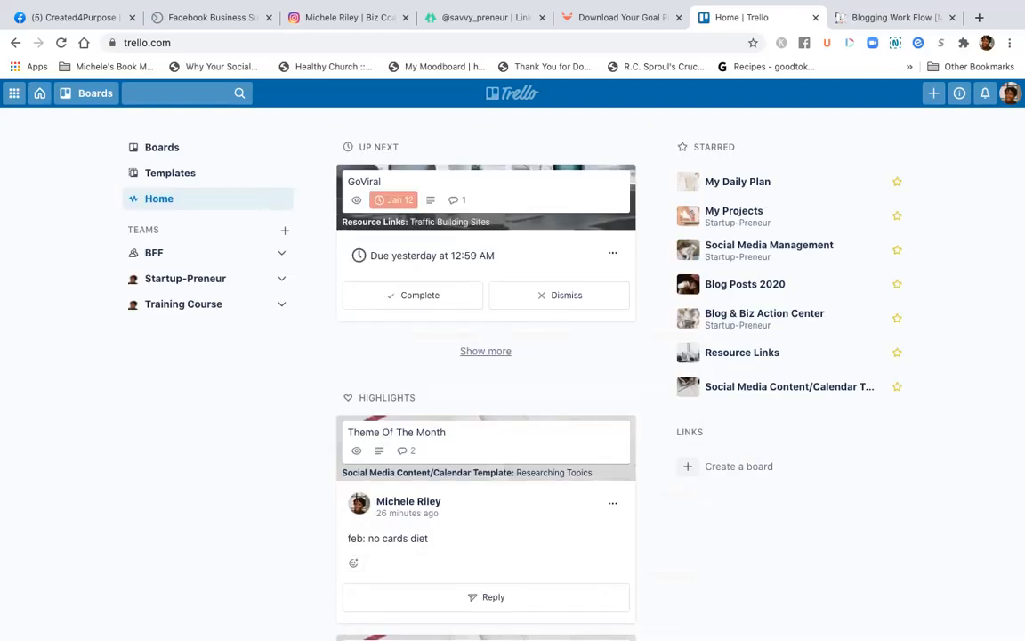
left_click(162, 146)
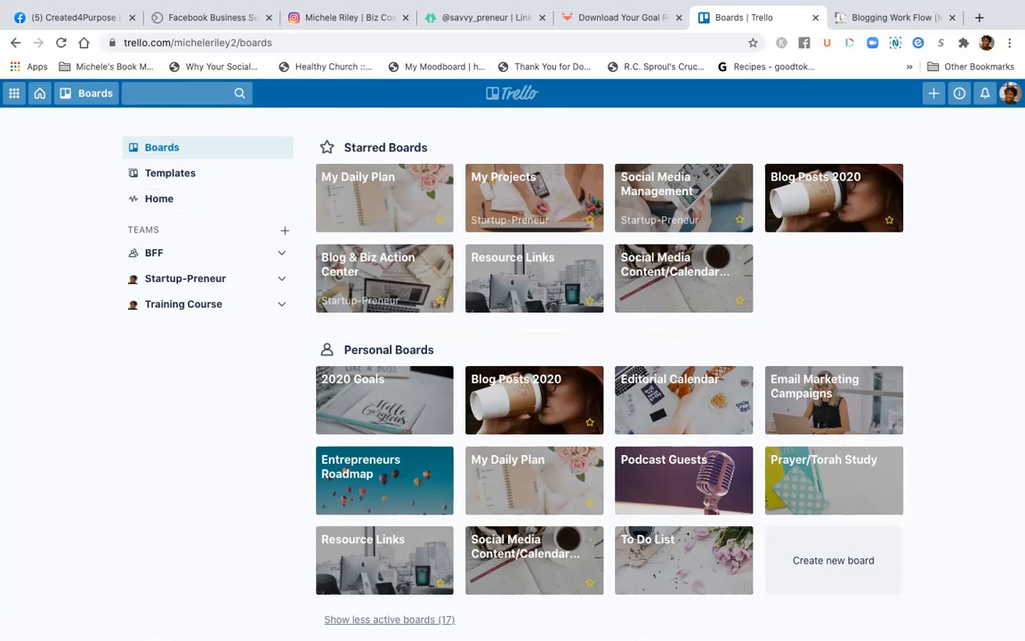
Examine the Trello boards overview, covering the starred and personal boards and the BFF, Startup-Preneur and Training Course teams
scroll(292, 506, "down", 2)
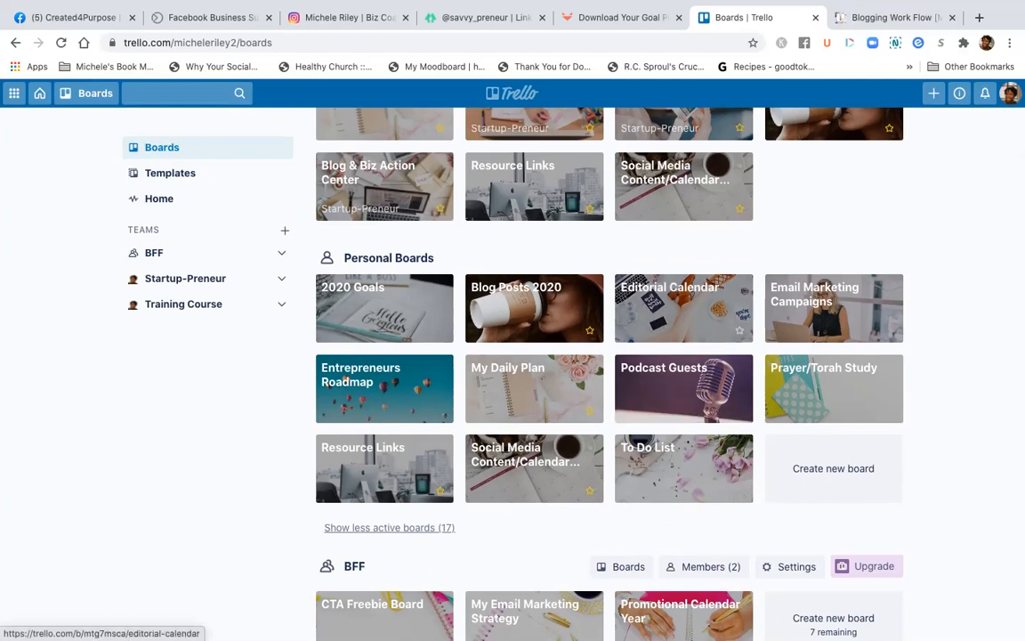
scroll(605, 338, "up", 2)
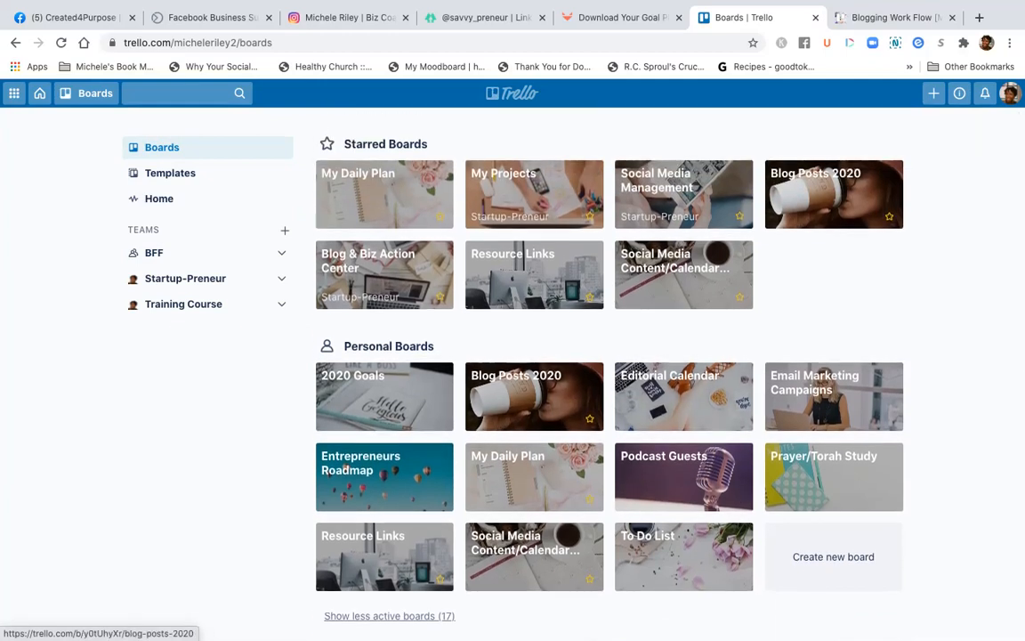
scroll(534, 267, "down", 8)
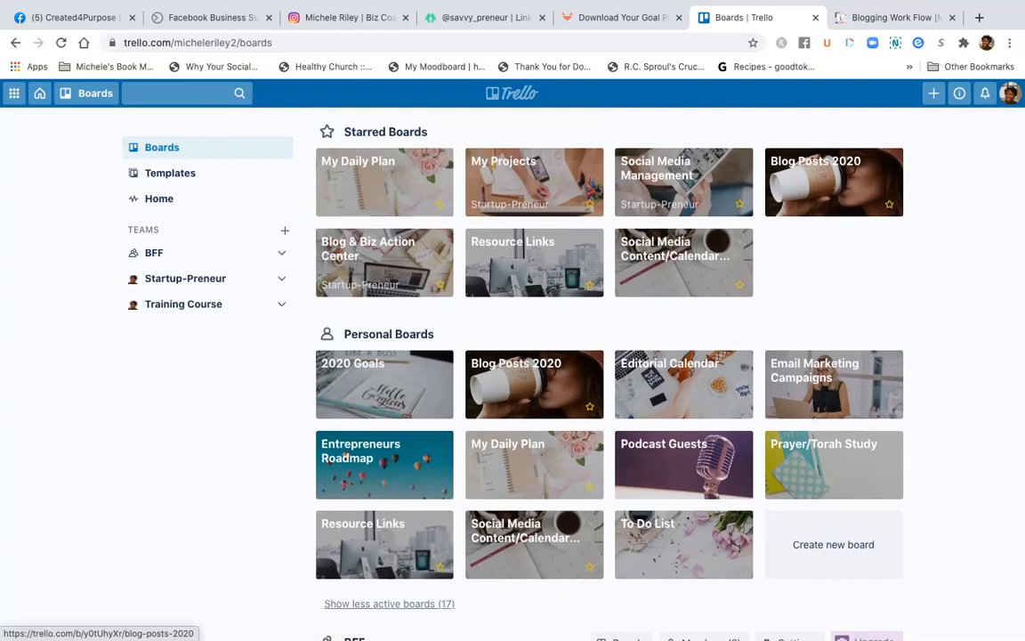
scroll(534, 396, "down", 2)
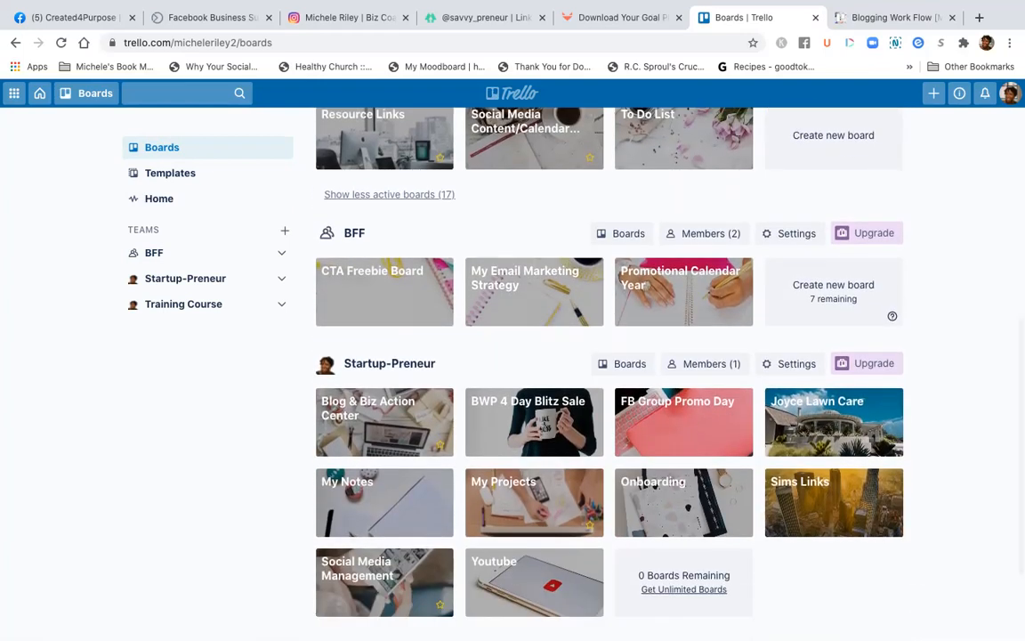
scroll(534, 396, "down", 3)
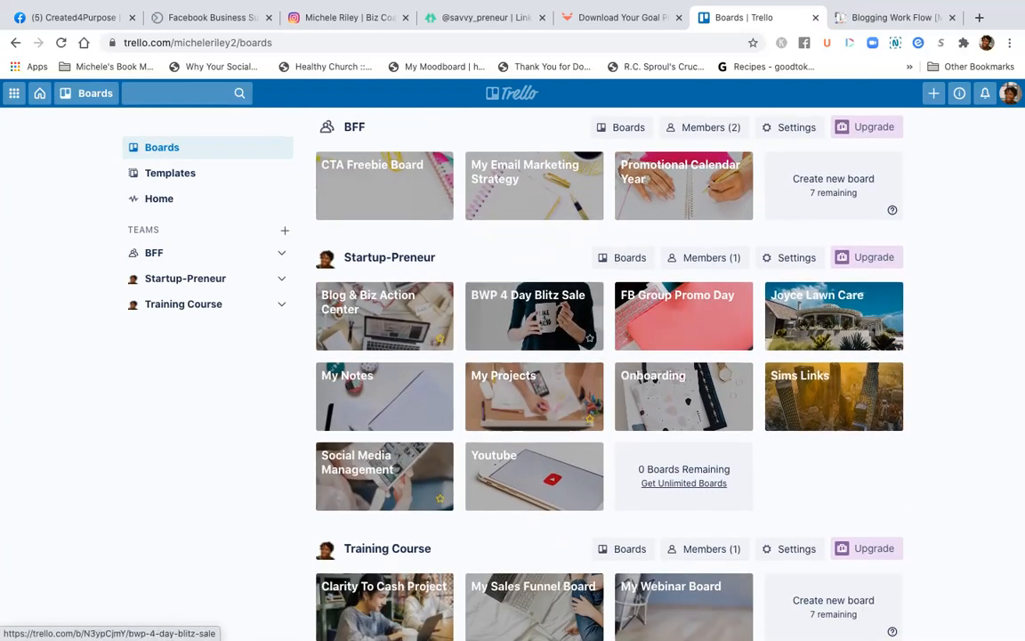
scroll(676, 338, "up", 3)
scroll(730, 418, "down", 1)
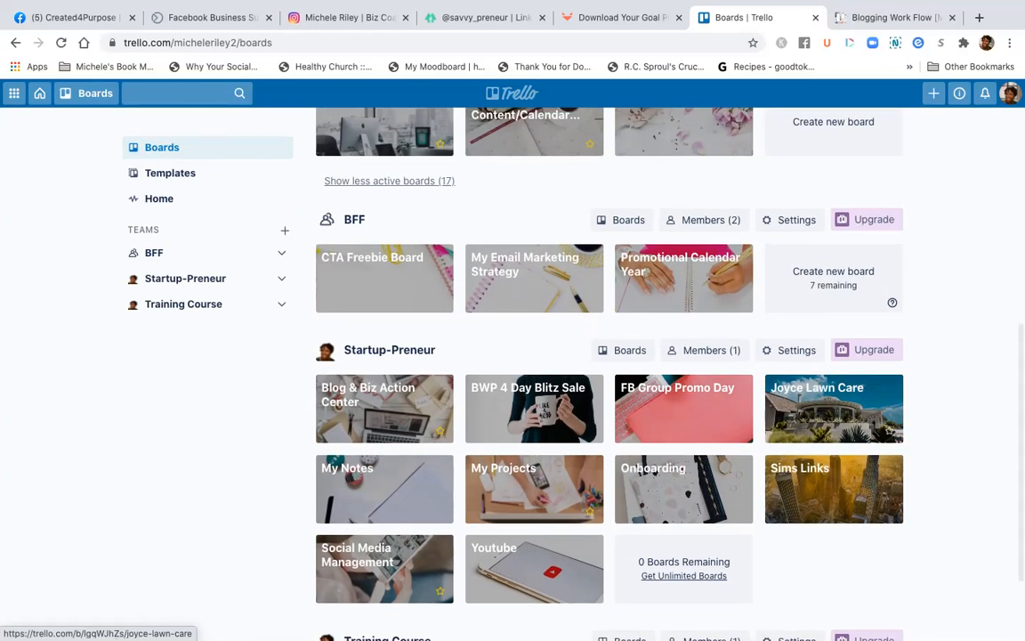
scroll(712, 418, "up", 1)
scroll(683, 409, "up", 10)
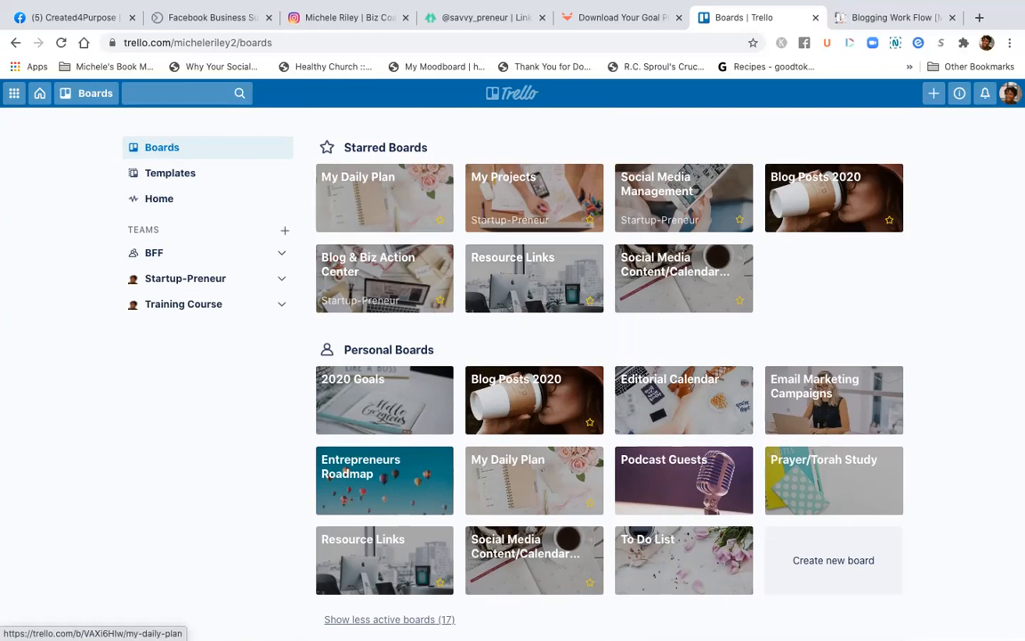
Revisit the worksheets sign-up form, Instagram profile and Linktree page, and return to the Trello boards overview to view the personal boards
left_click(618, 17)
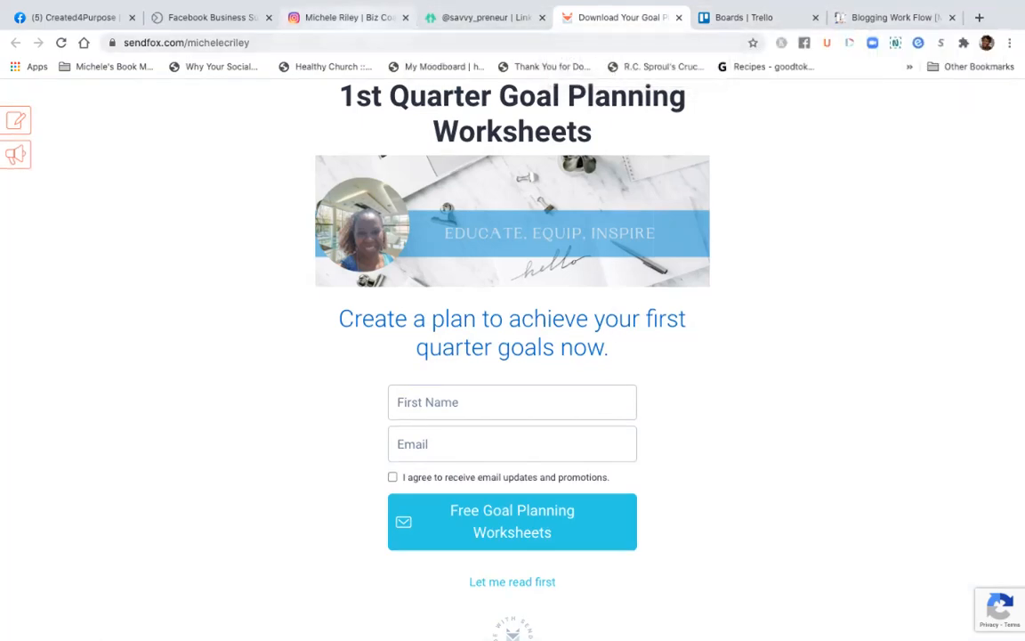
left_click(347, 17)
left_click(485, 17)
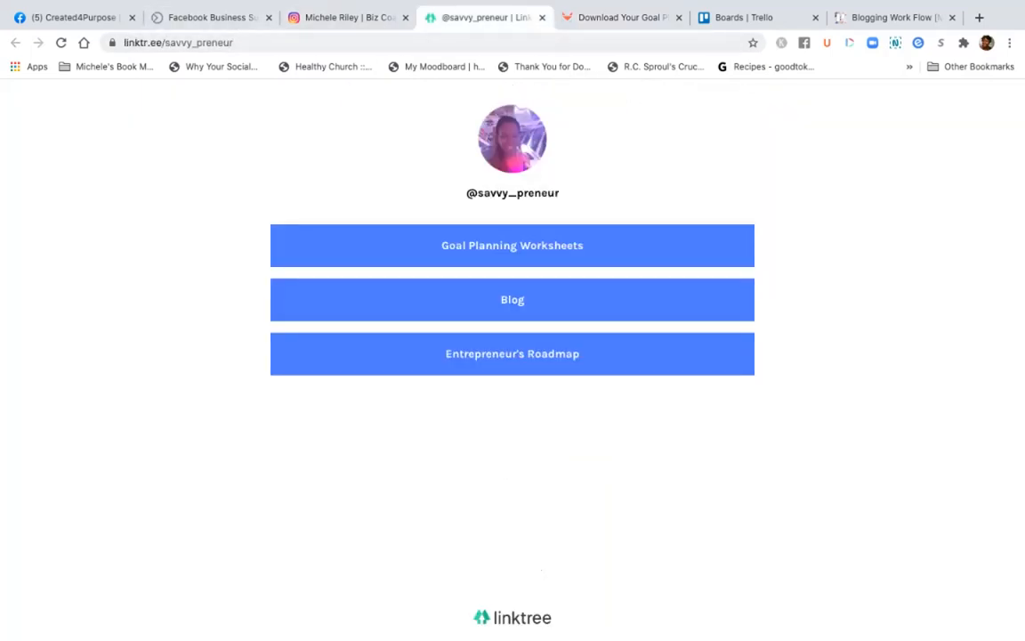
left_click(618, 17)
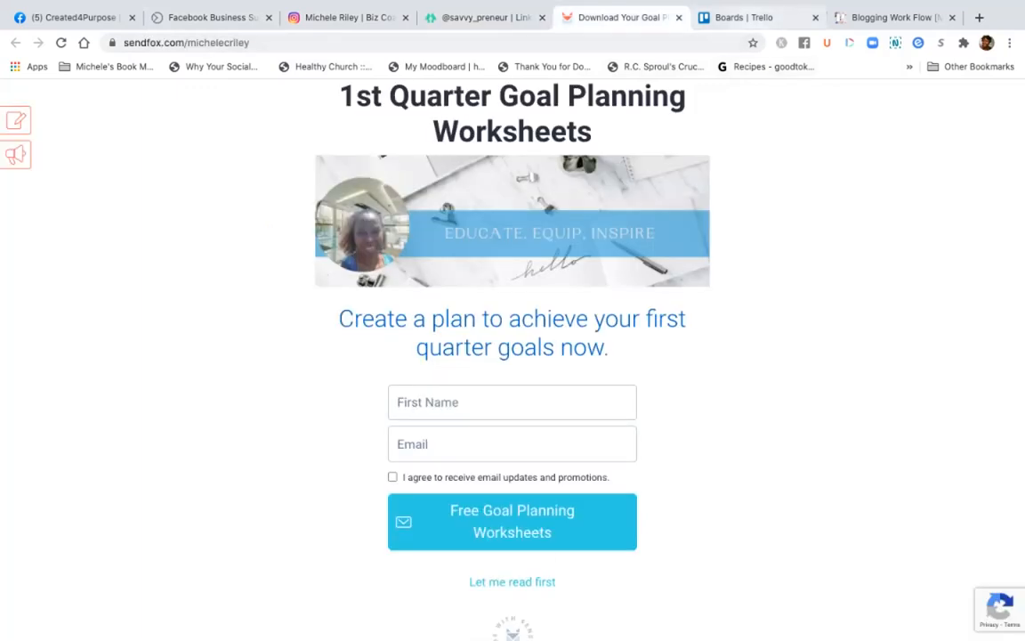
left_click(739, 17)
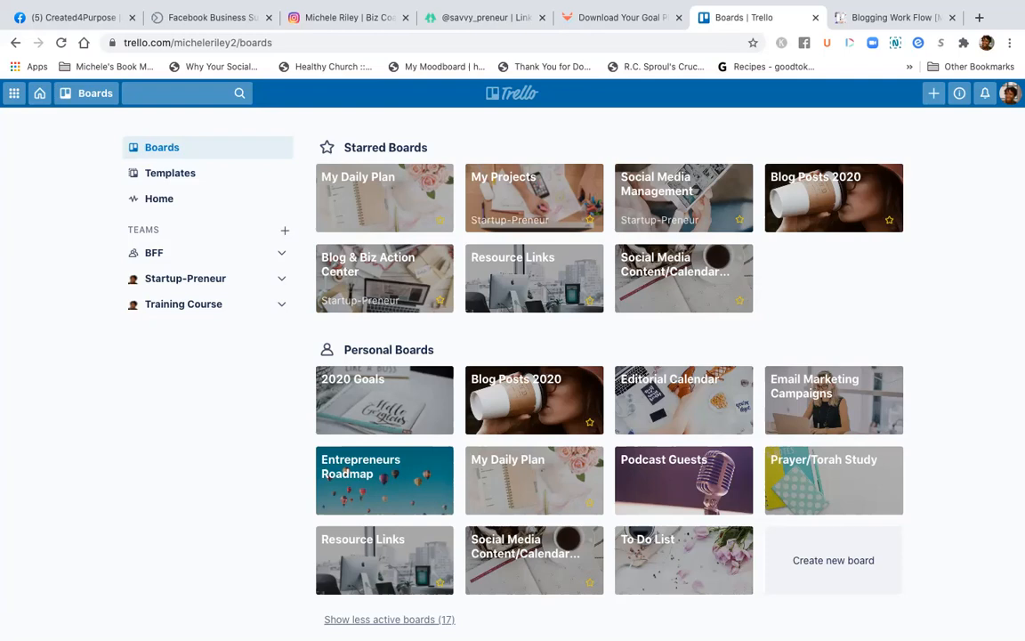
scroll(834, 427, "down", 2)
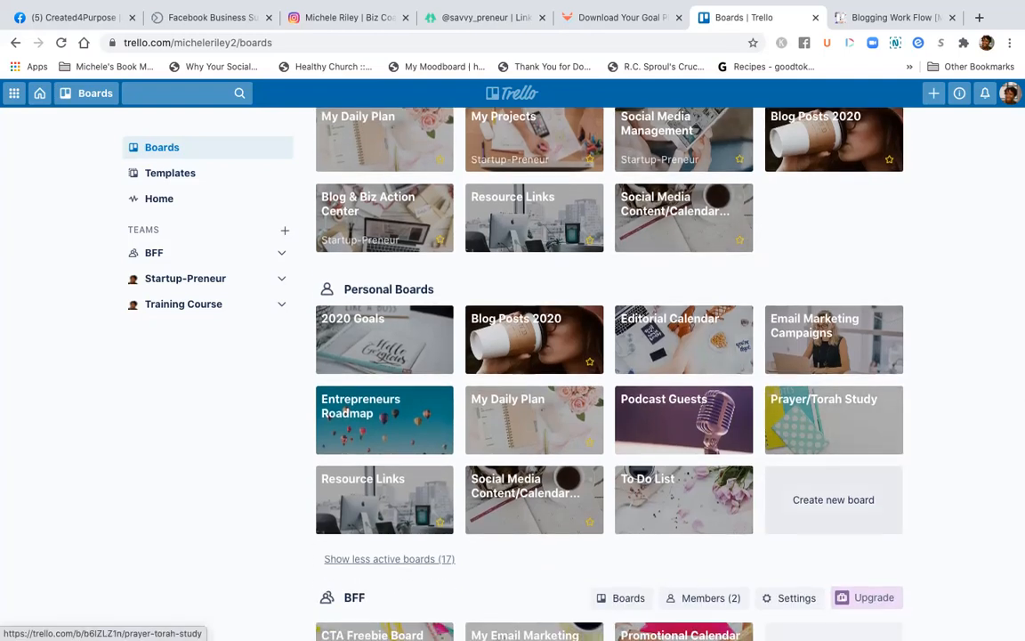